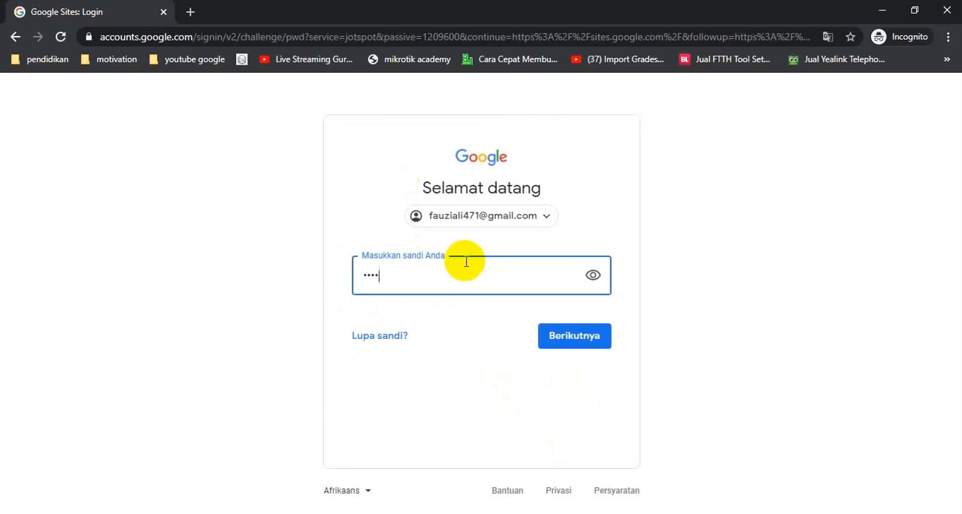
- Sign in with the account password and open the site "belajar teknik jaringan" for editing
key(Return)
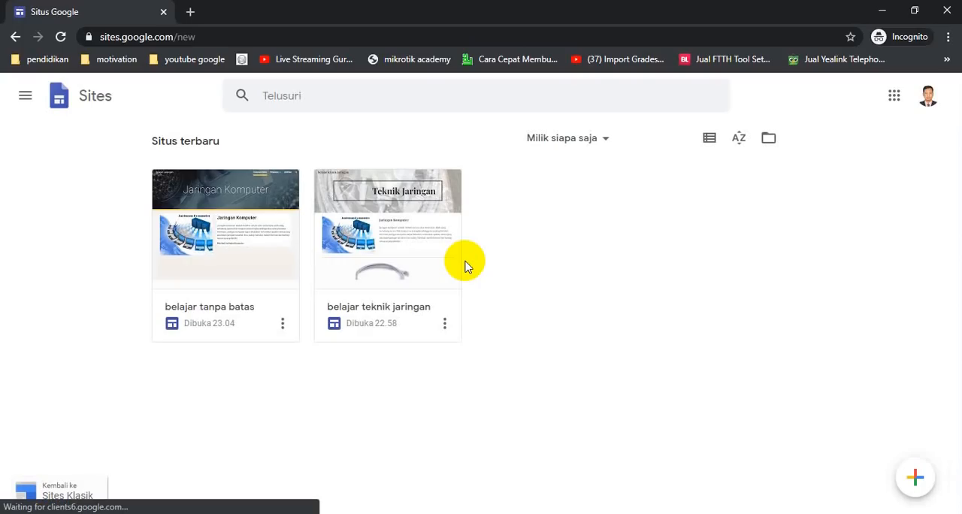
click(406, 269)
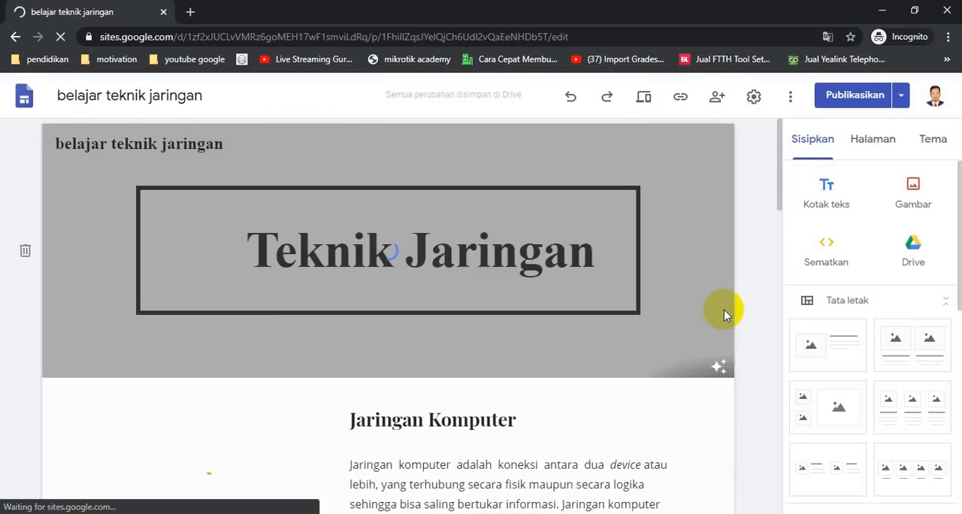
- Delete the map section, the video section with its text list, and the robot picture section from the home page
scroll(724, 309, down, 15)
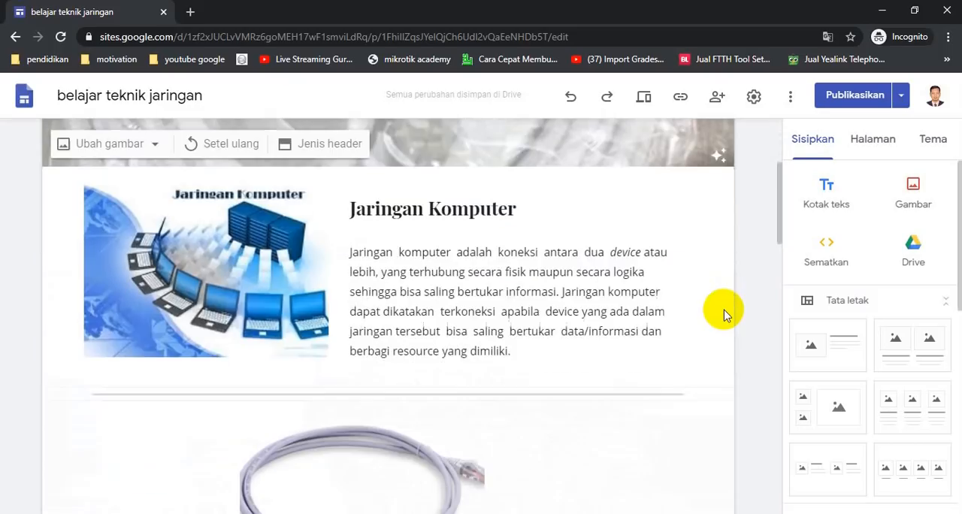
scroll(723, 314, down, 5)
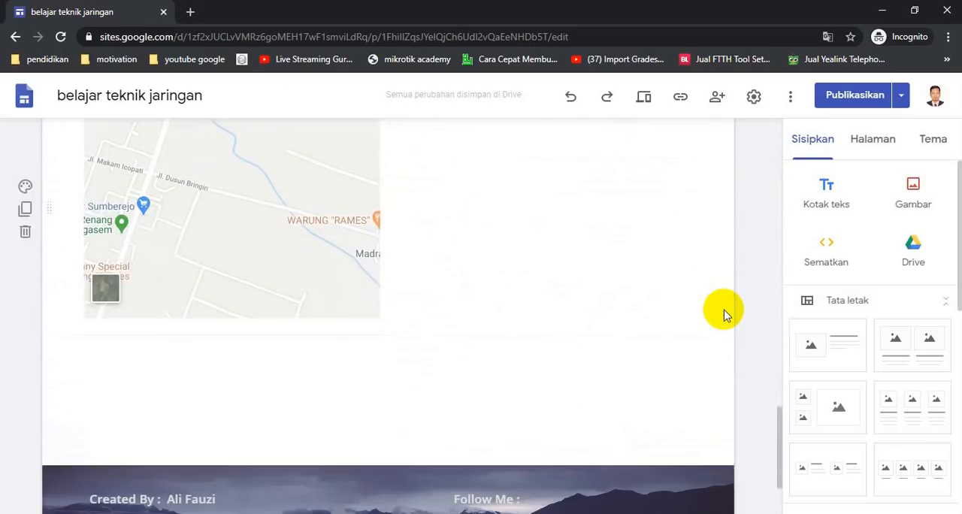
scroll(723, 314, up, 4)
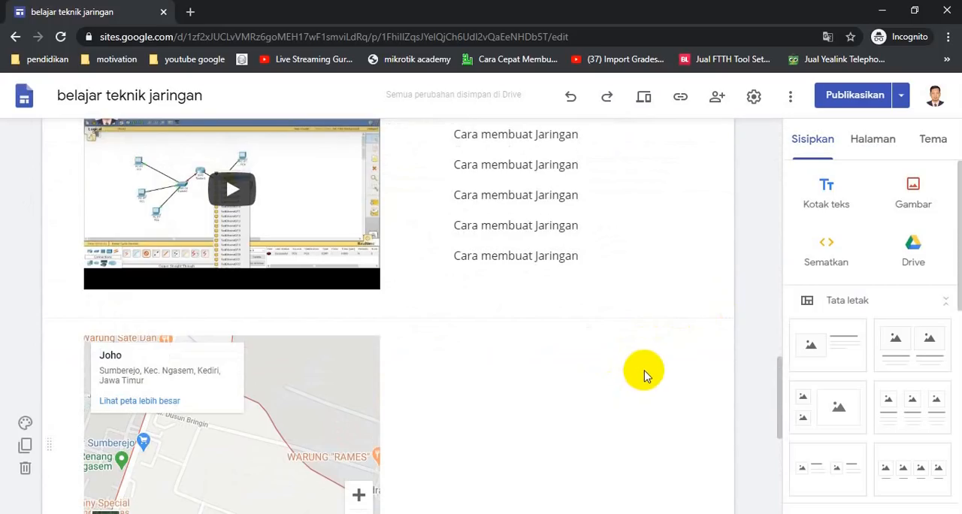
scroll(529, 370, down, 3)
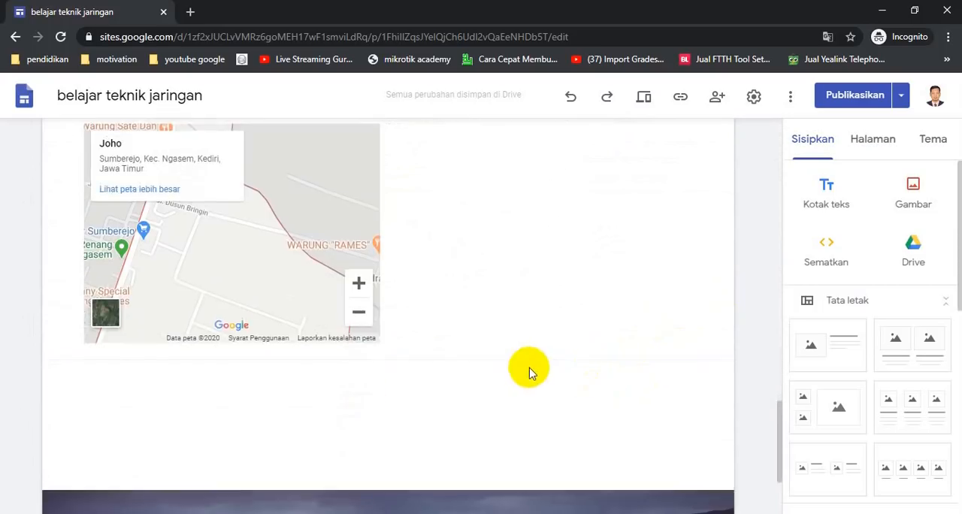
scroll(530, 372, up, 1)
scroll(530, 370, up, 1)
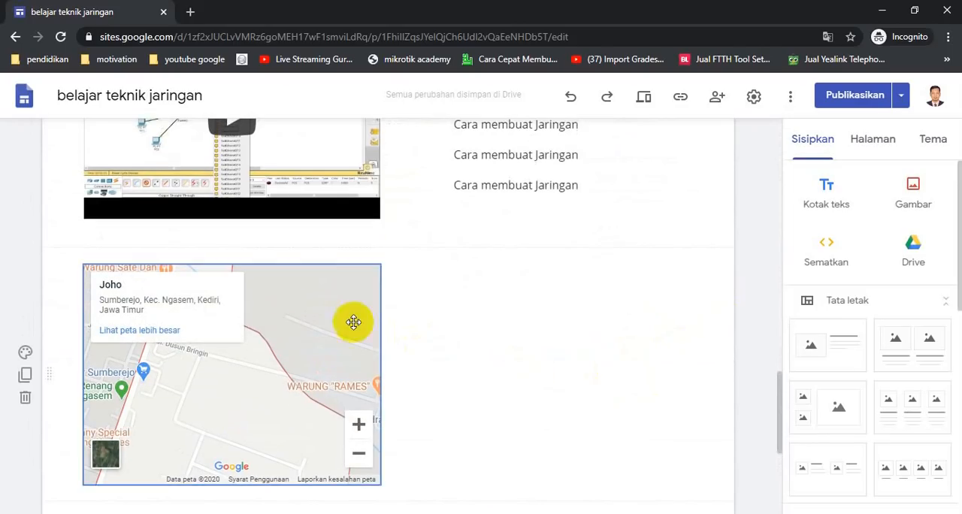
click(25, 404)
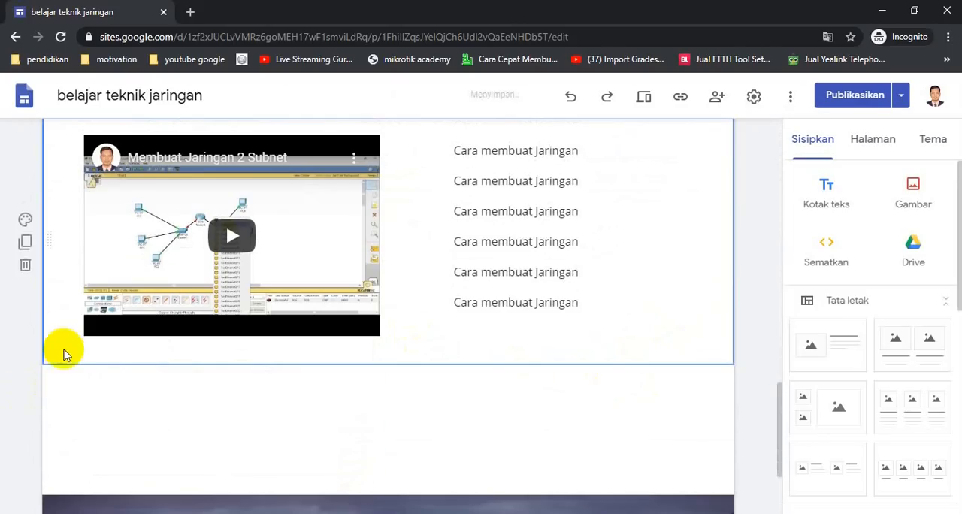
click(25, 263)
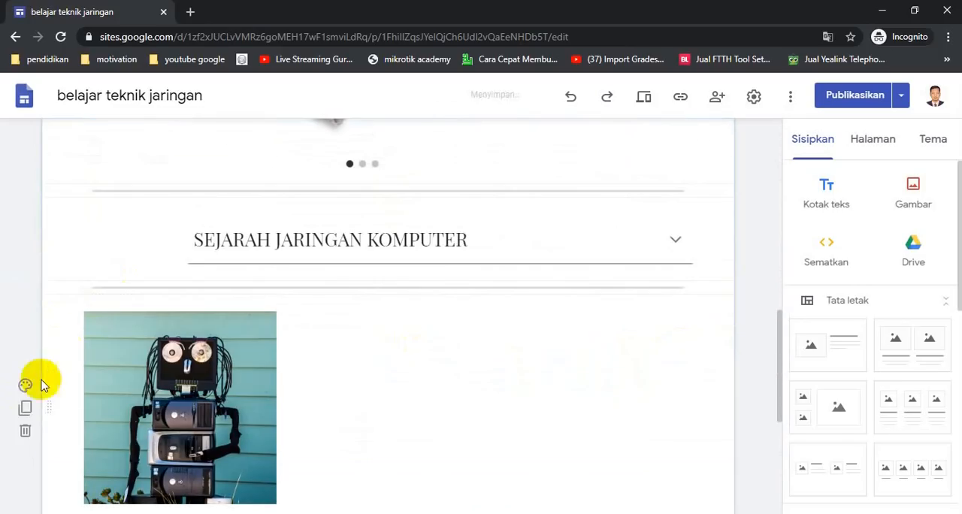
click(25, 429)
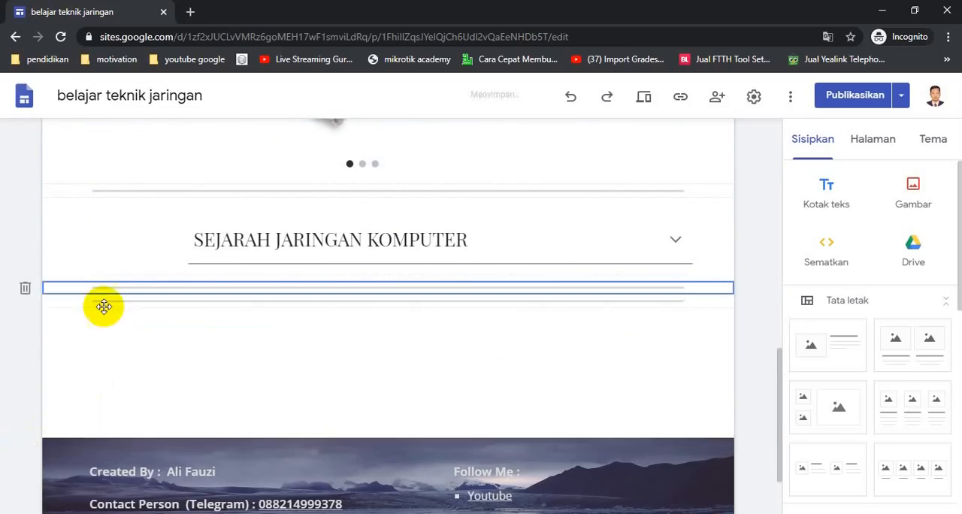
- Delete the SEJARAH JARINGAN KOMPUTER section, the cable image carousel and the dividers below them, keeping the divider under the Jaringan Komputer text
click(25, 288)
click(25, 288)
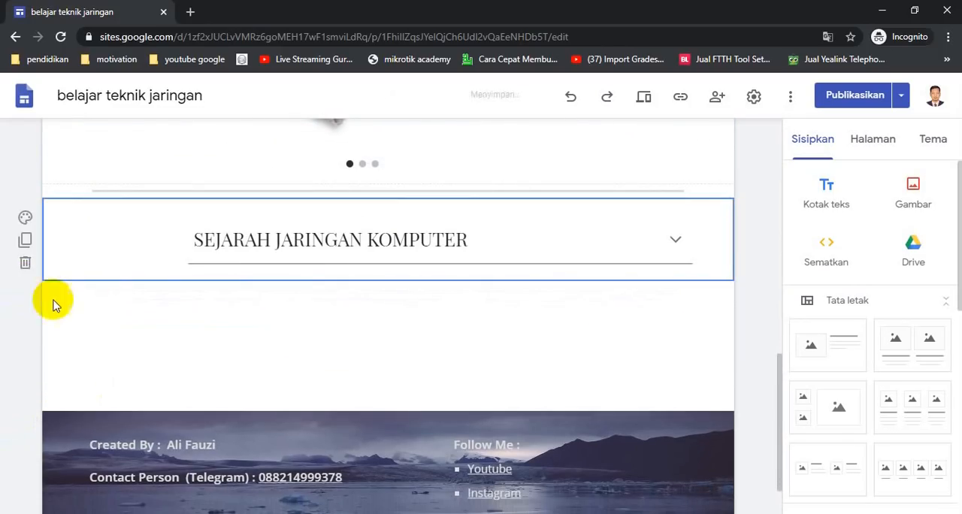
click(25, 262)
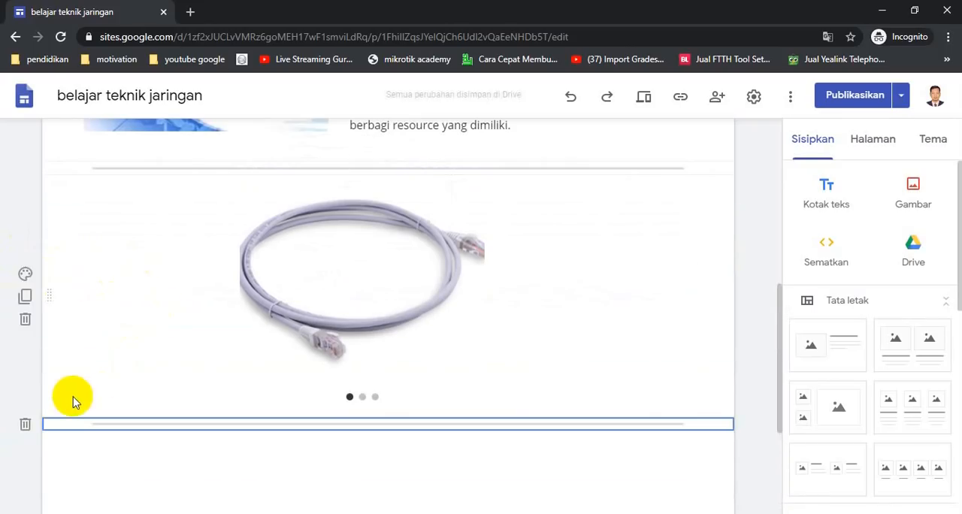
click(25, 423)
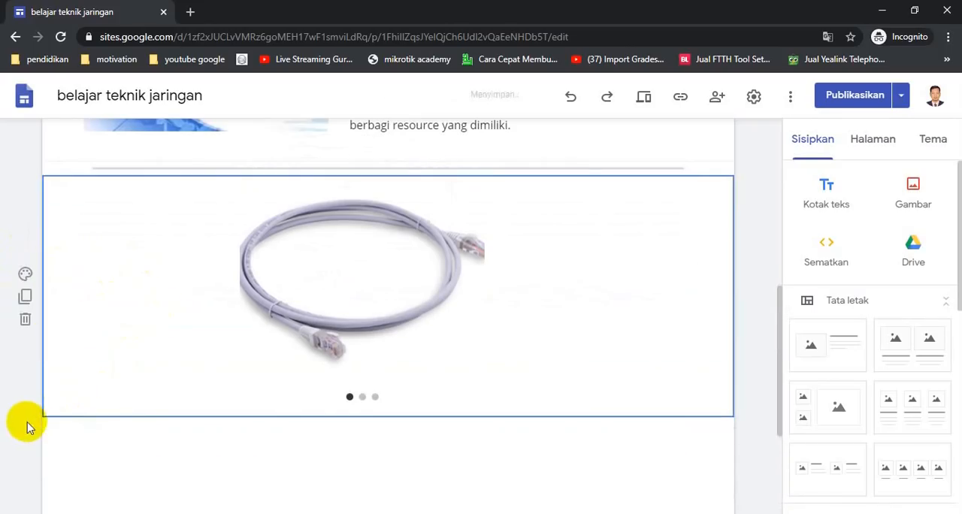
click(26, 321)
scroll(486, 387, down, 2)
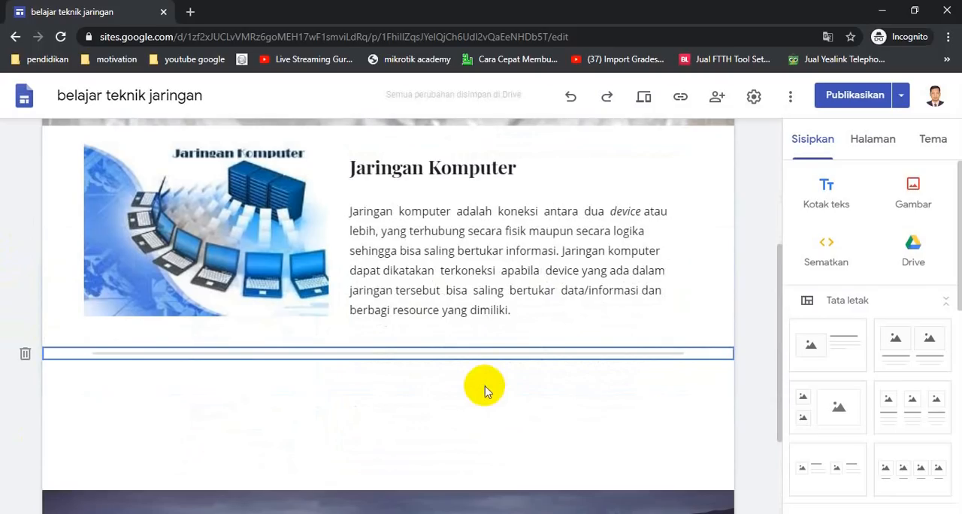
click(539, 411)
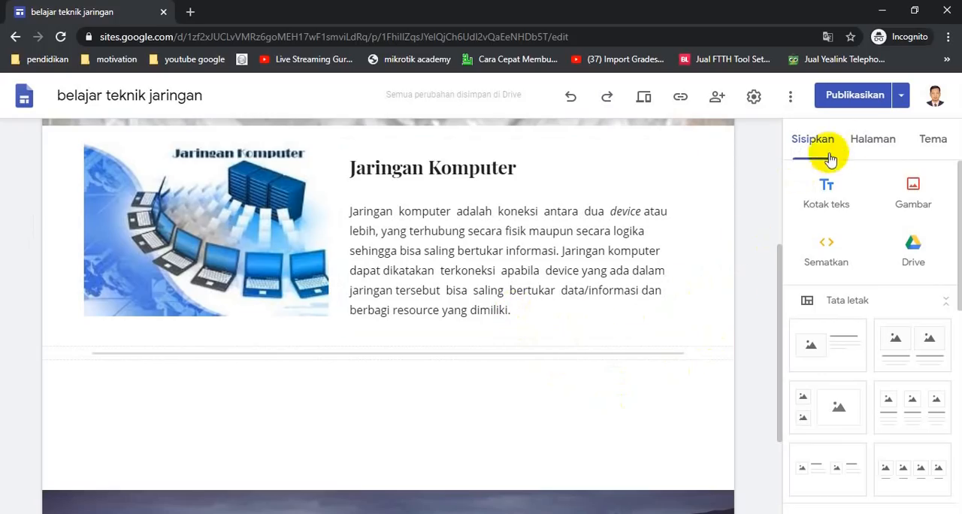
- Add a new page named "manfaat Jaringan" to the site
click(872, 140)
scroll(776, 208, up, 4)
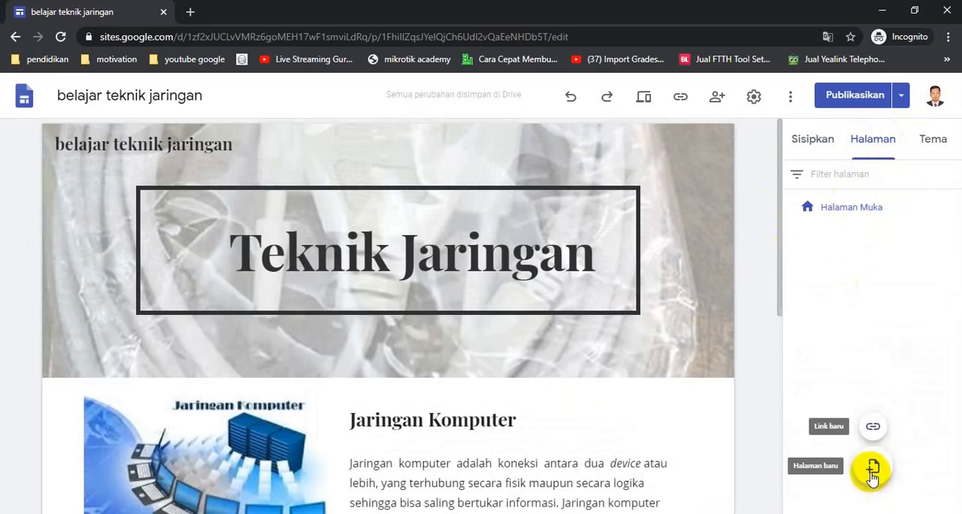
click(871, 470)
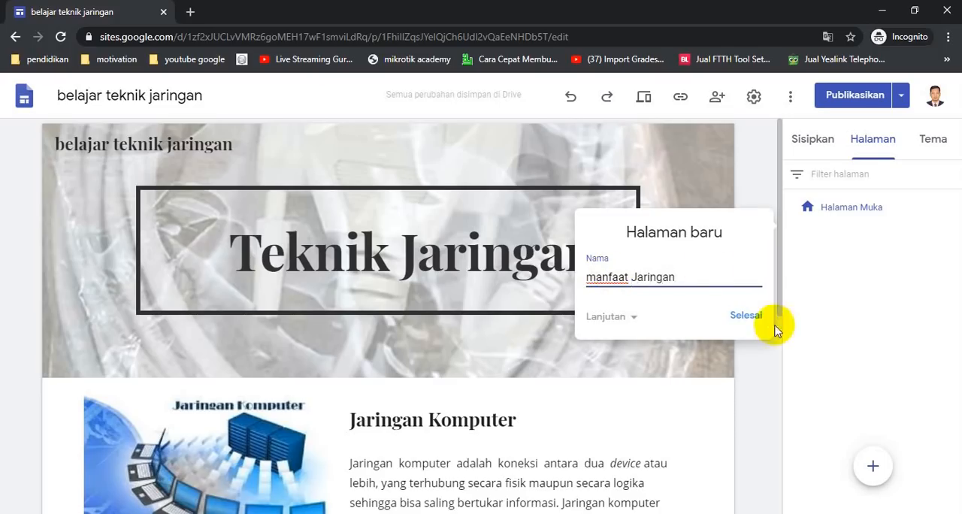
click(745, 319)
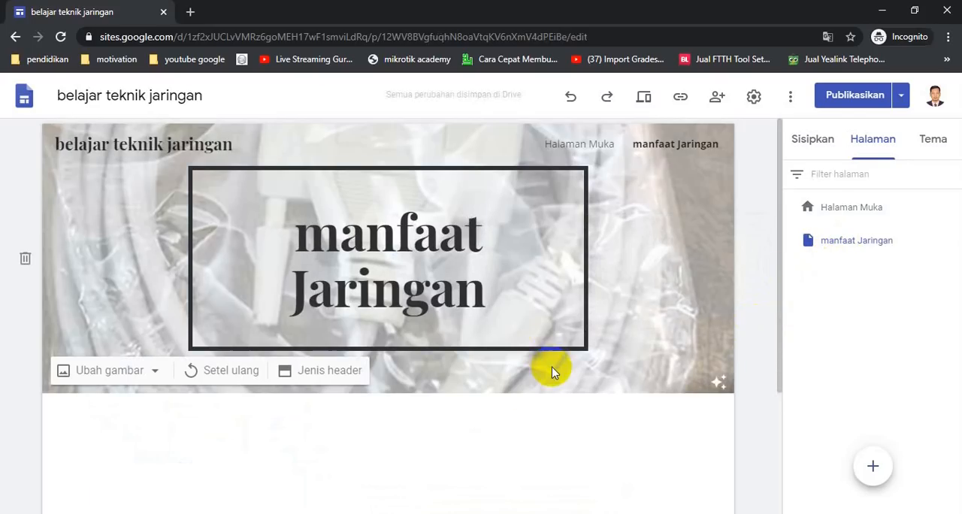
- Widen the header title box on both sides so "manfaat Jaringan" fits on one line
click(576, 301)
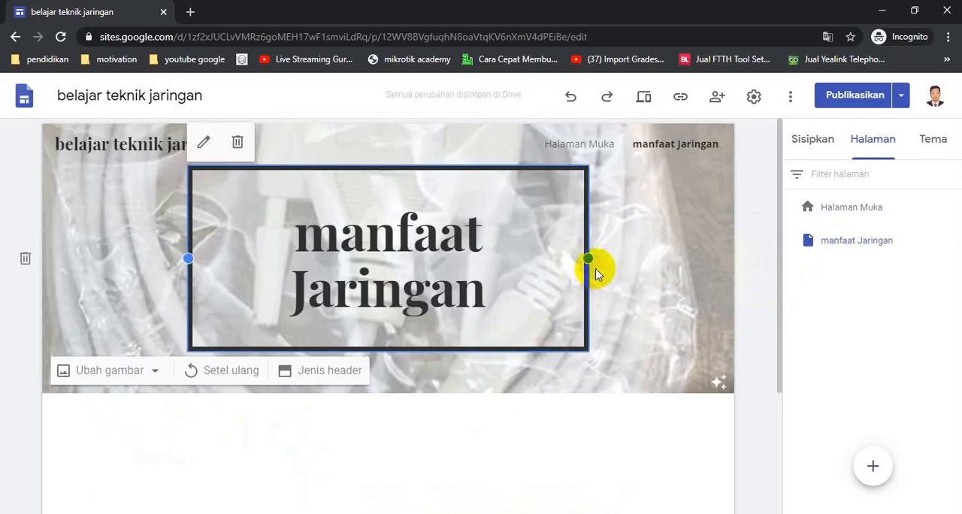
drag(587, 258, 639, 257)
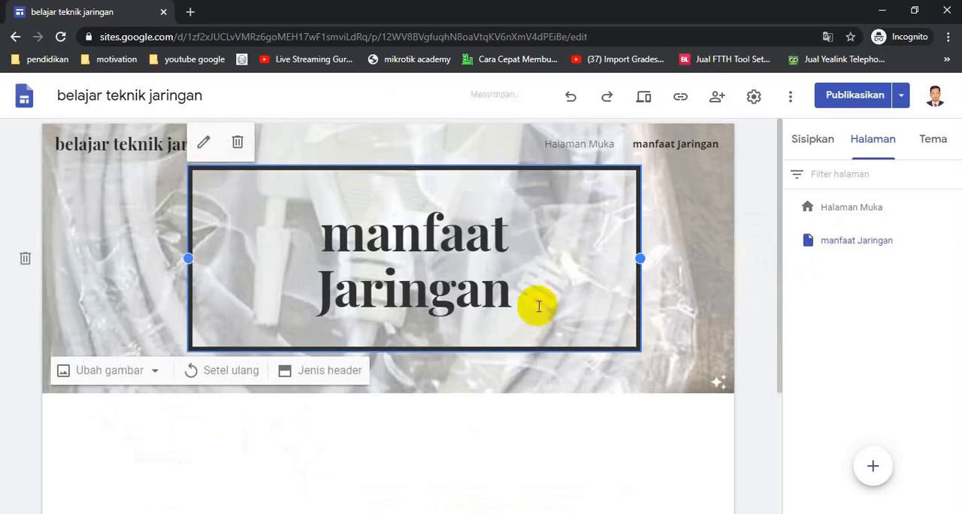
drag(189, 258, 50, 245)
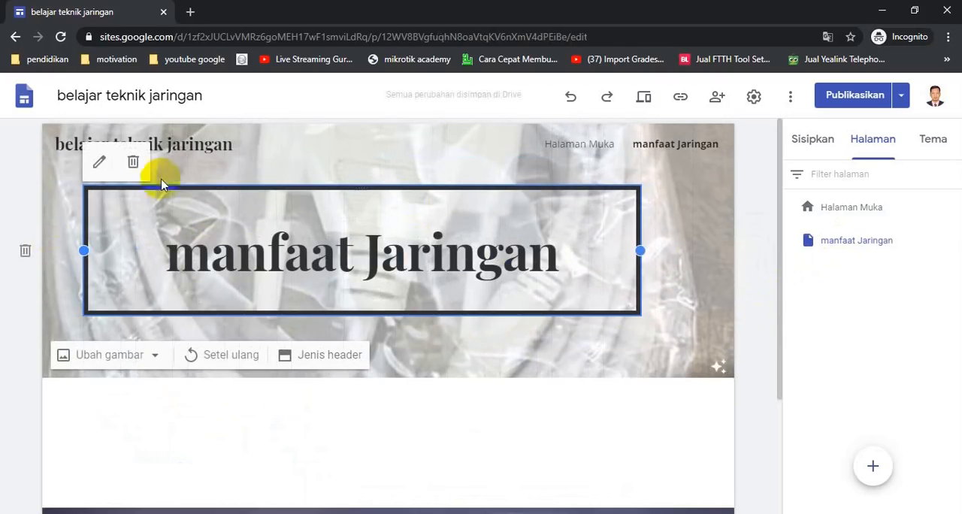
- Change the "manfaat Jaringan" header title to the smaller, non-bold heading style
click(251, 257)
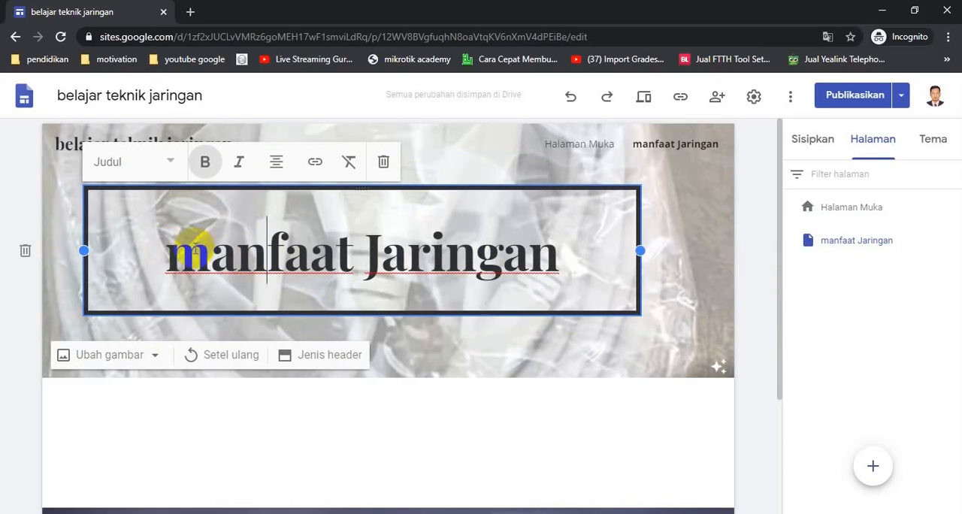
drag(171, 258, 576, 265)
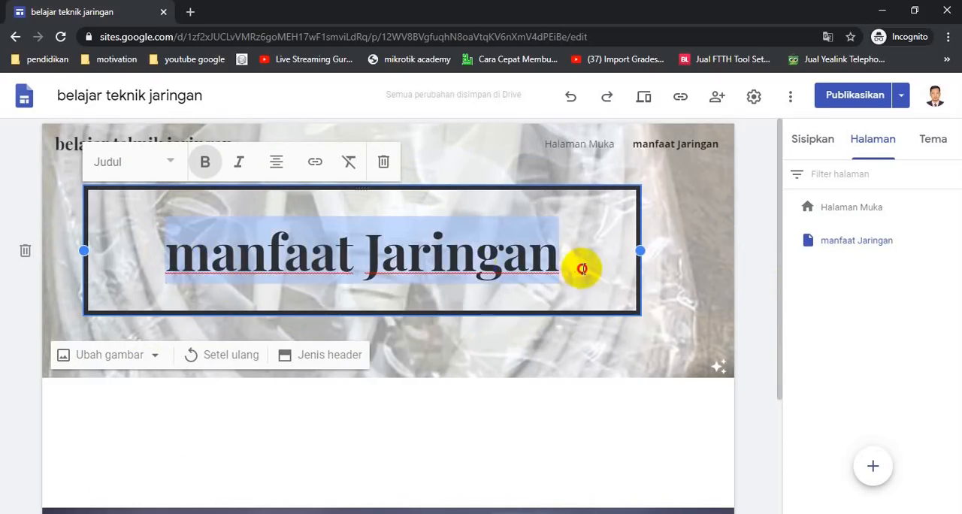
click(171, 163)
click(122, 244)
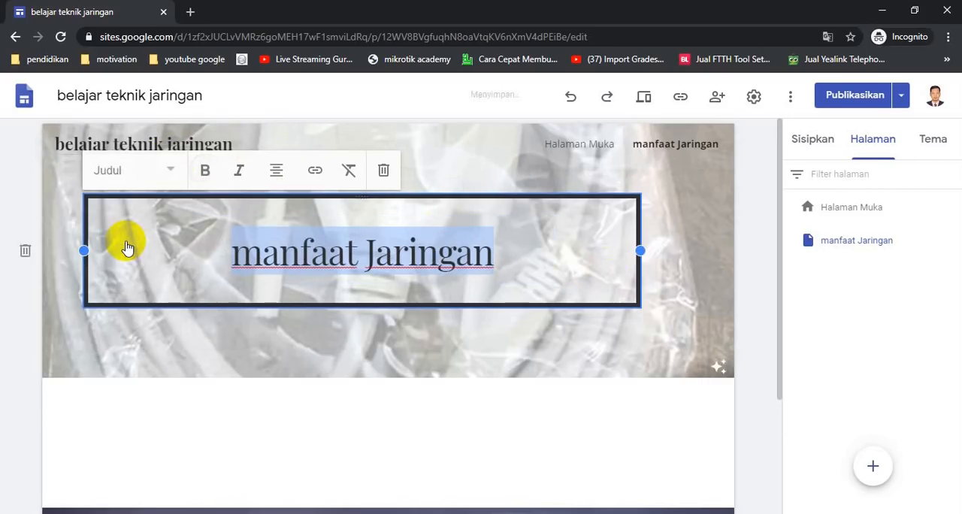
click(557, 368)
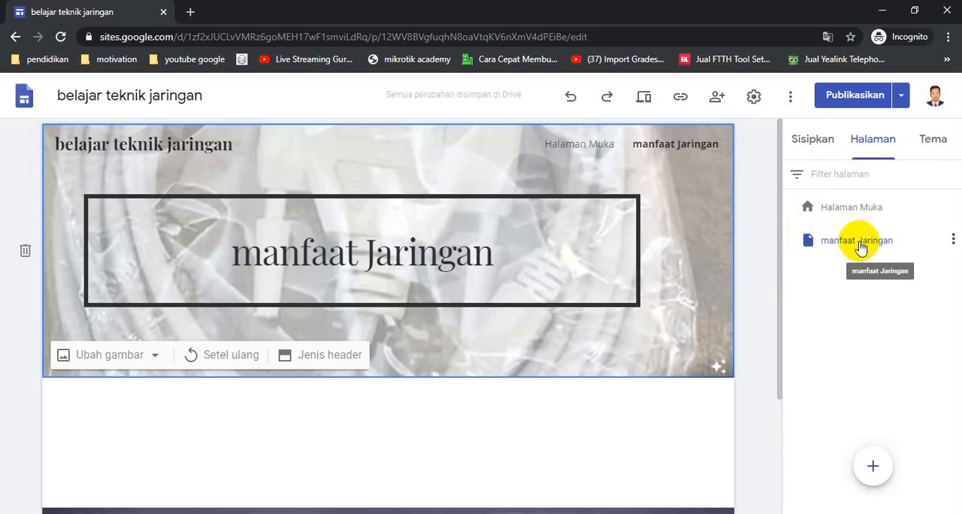
- Nest the manfaat Jaringan page under Halaman Muka as a subpage and check it in the site's navigation
drag(867, 236, 874, 209)
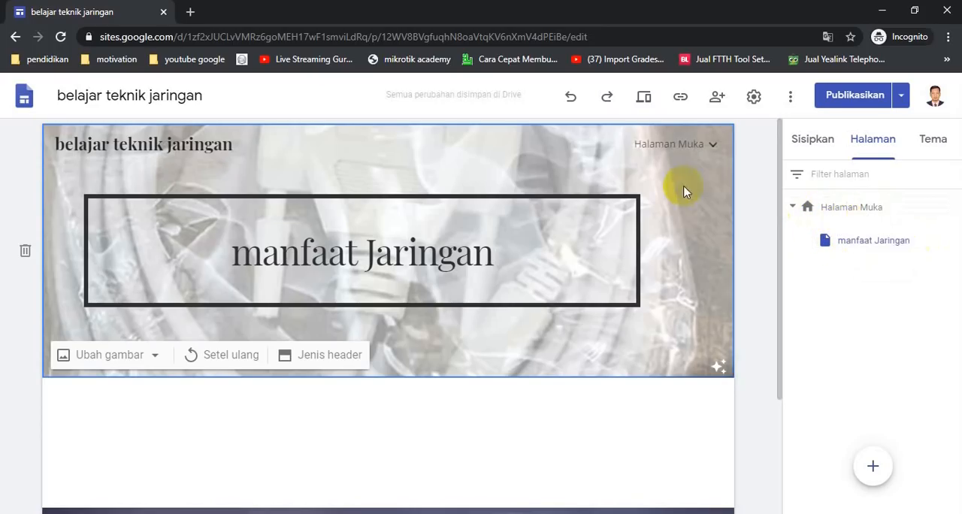
click(714, 147)
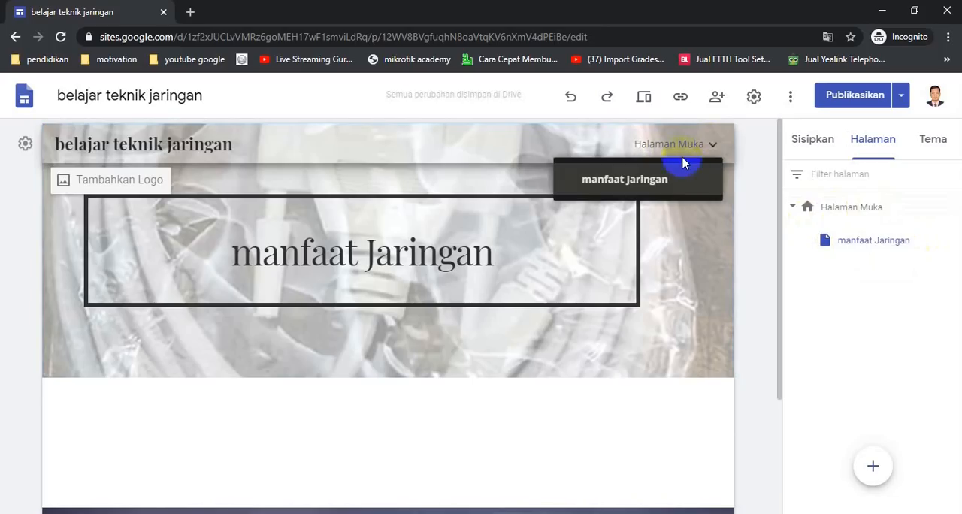
click(698, 154)
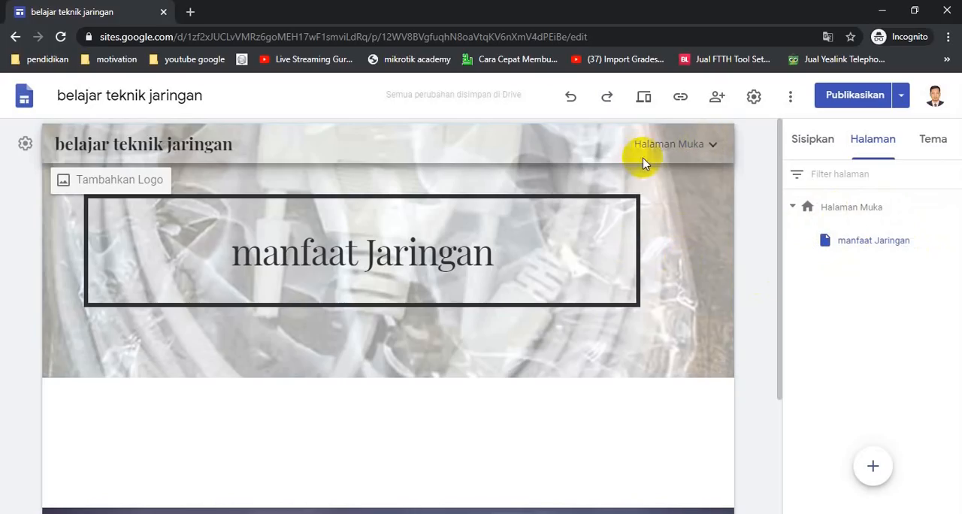
click(698, 154)
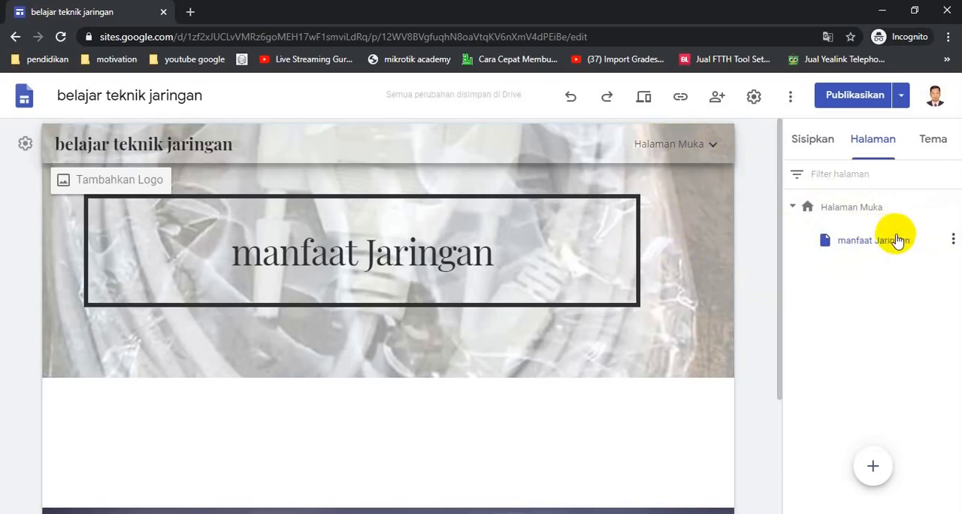
- Hide the manfaat Jaringan subpage from the site navigation
click(952, 242)
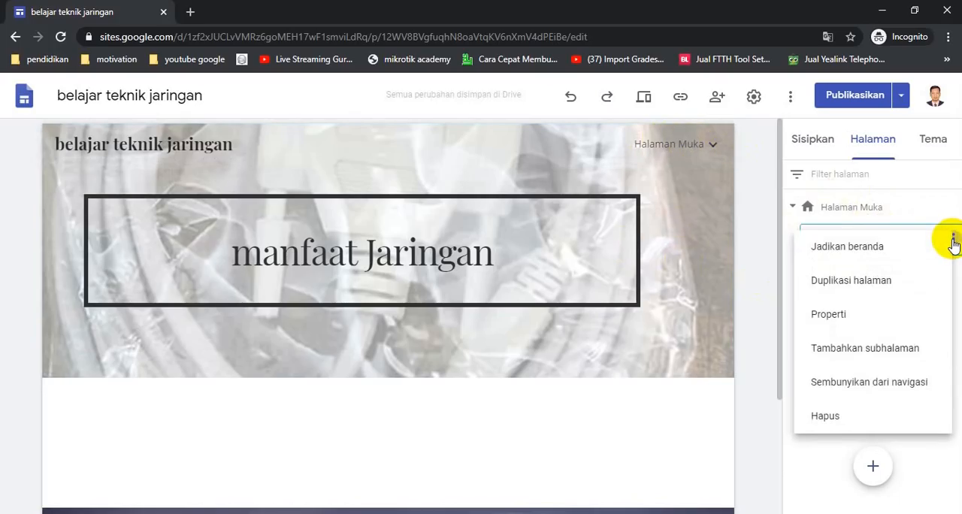
click(911, 383)
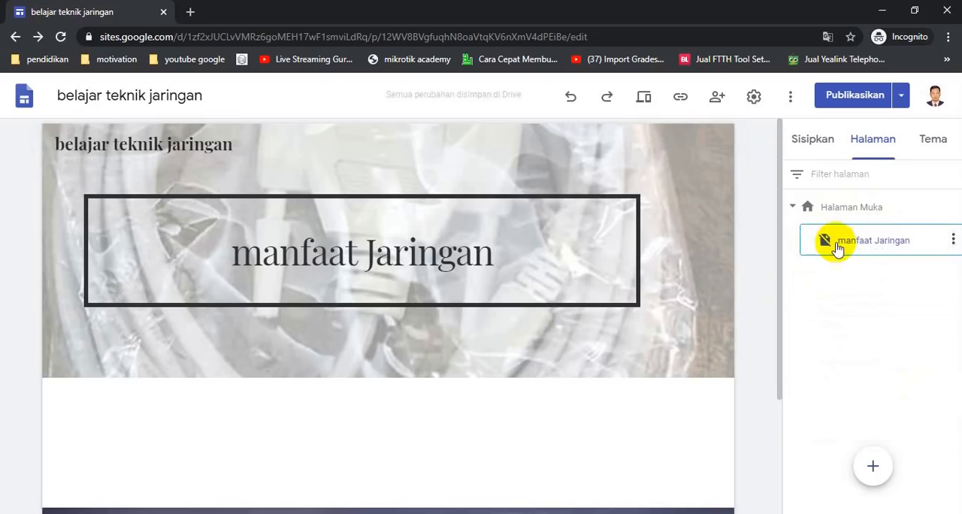
mouse_move(695, 185)
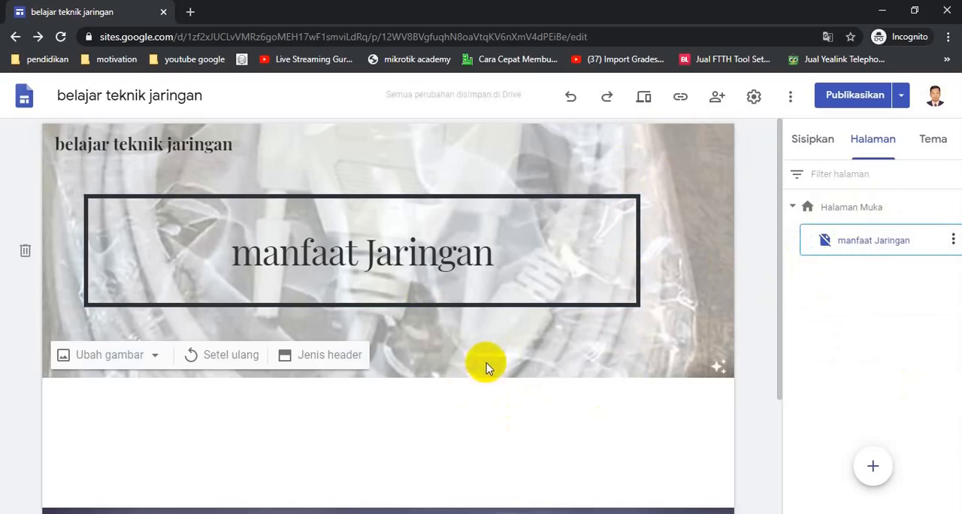
- On the Halaman Muka page, add the line "Manfaat Jaringan" below the Jaringan Komputer paragraph
click(834, 209)
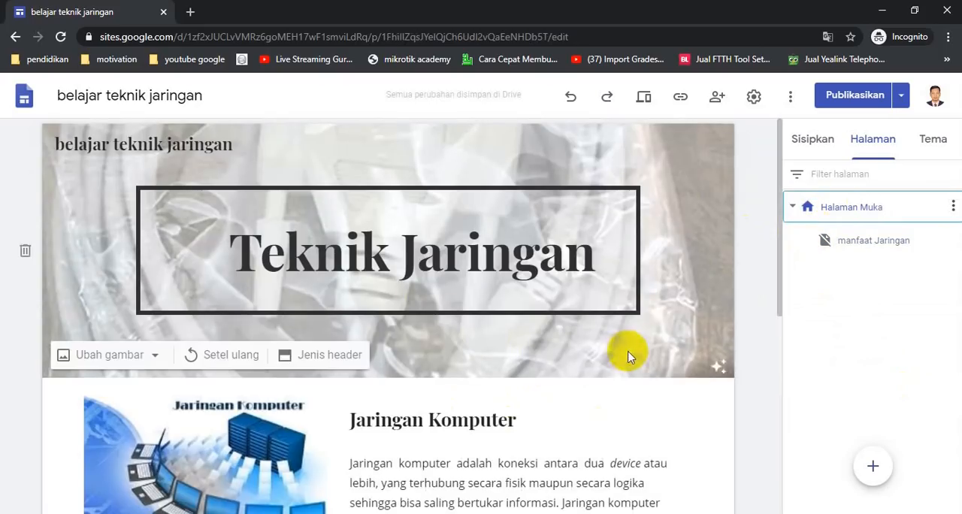
scroll(628, 350, down, 2)
click(529, 353)
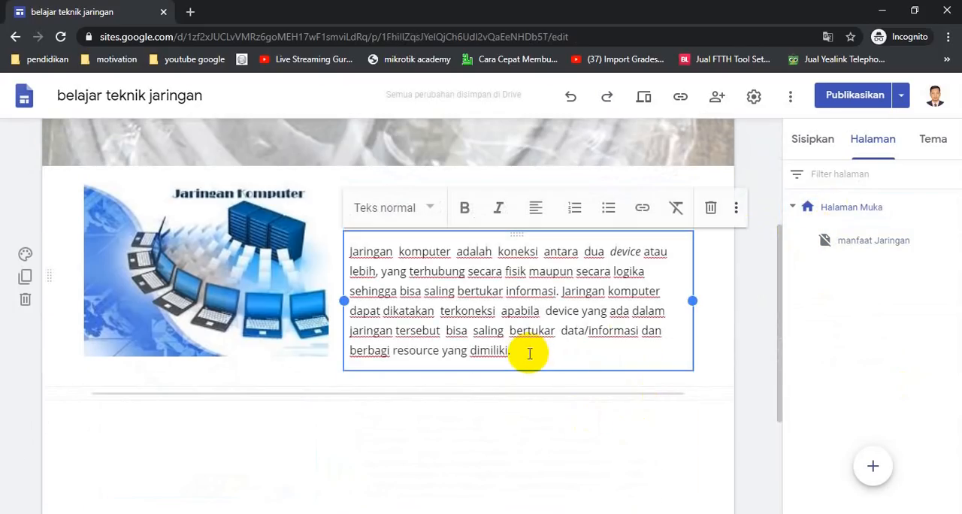
key(Return)
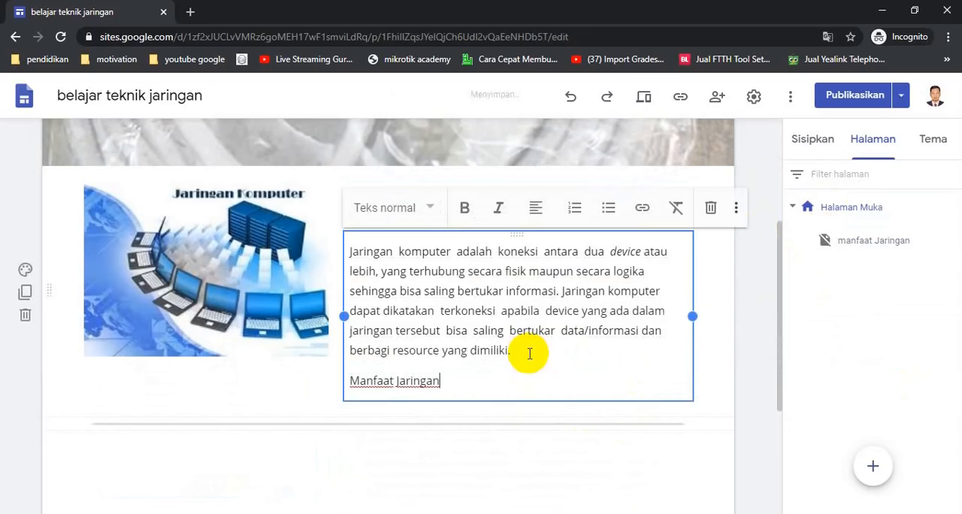
- Extend the added line to "Manfaat Jaringan Komputer" and link it to the site's manfaat Jaringan page
scroll(491, 382, up, 2)
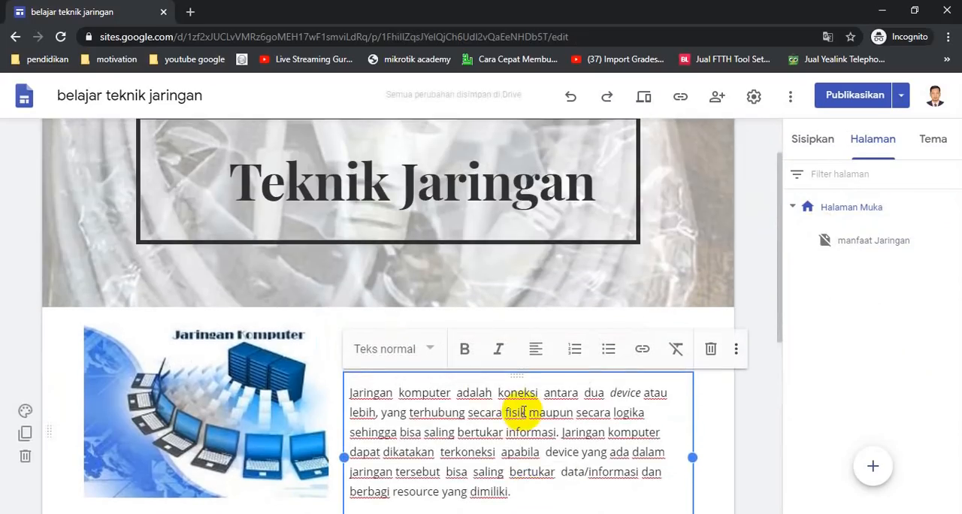
scroll(523, 412, down, 2)
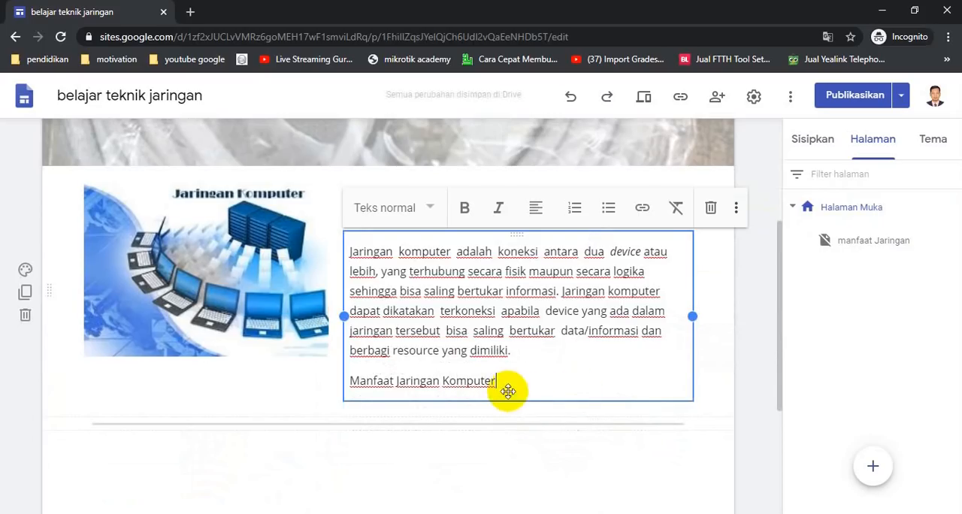
drag(501, 385, 348, 380)
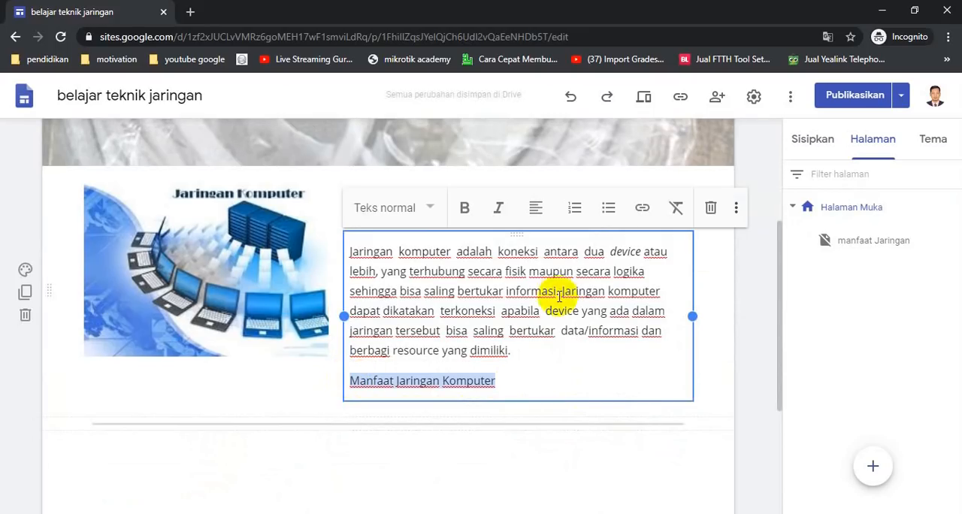
click(642, 210)
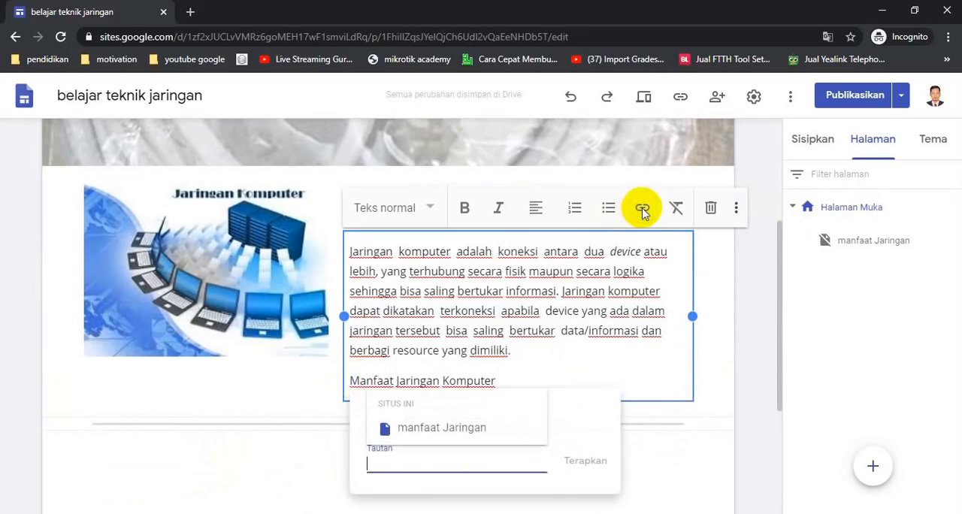
click(438, 429)
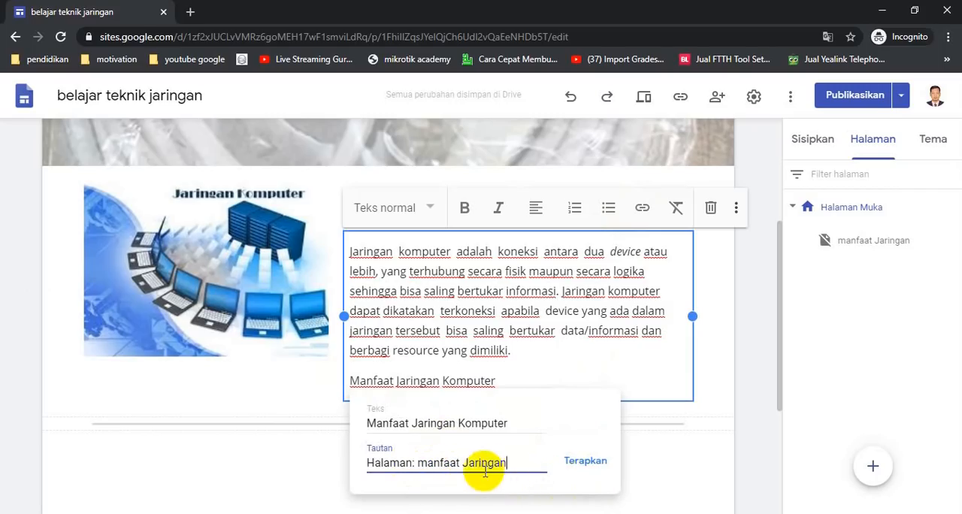
click(584, 464)
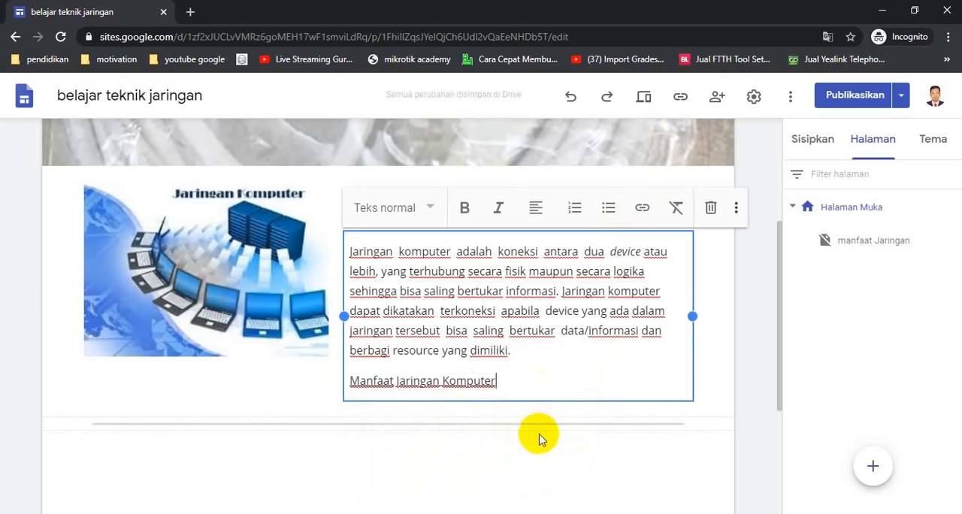
click(547, 451)
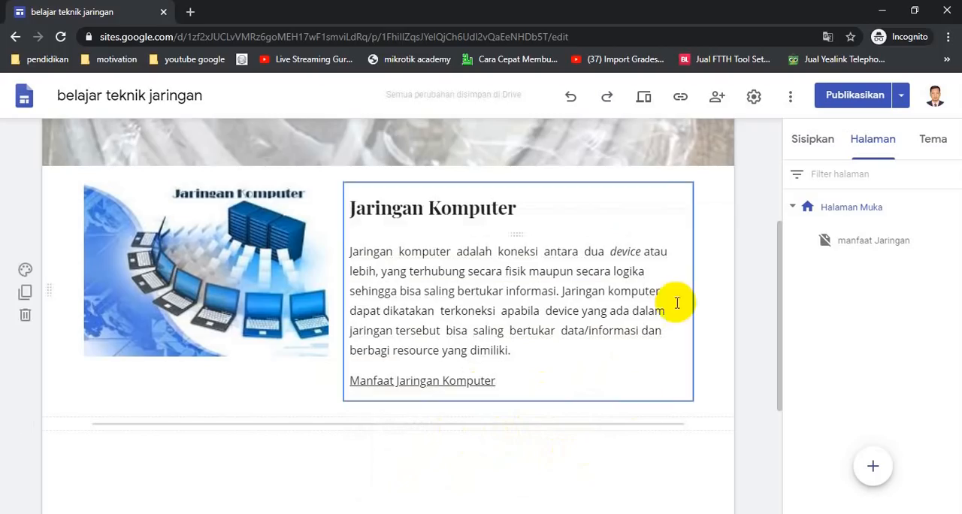
- Preview the site, follow the "Manfaat Jaringan Komputer" link to check its target page, and close the preview
click(643, 100)
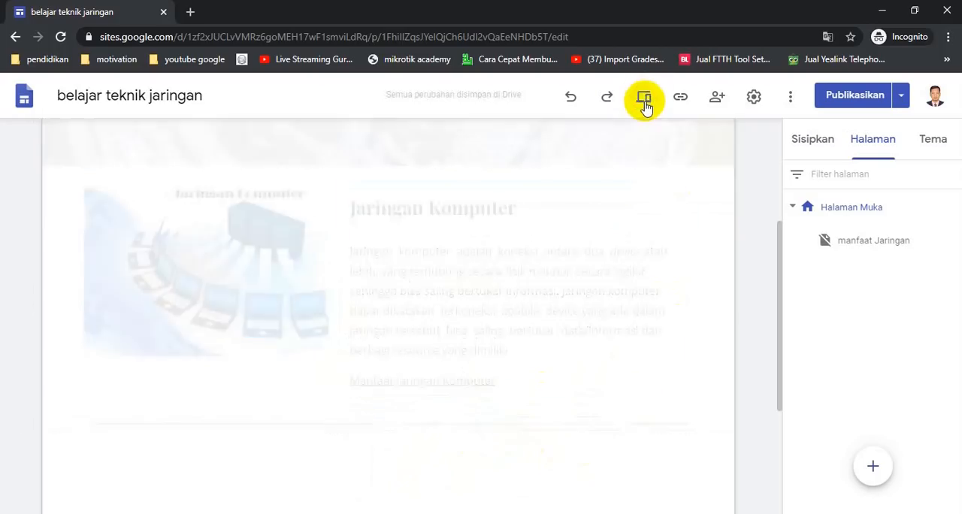
scroll(637, 261, down, 3)
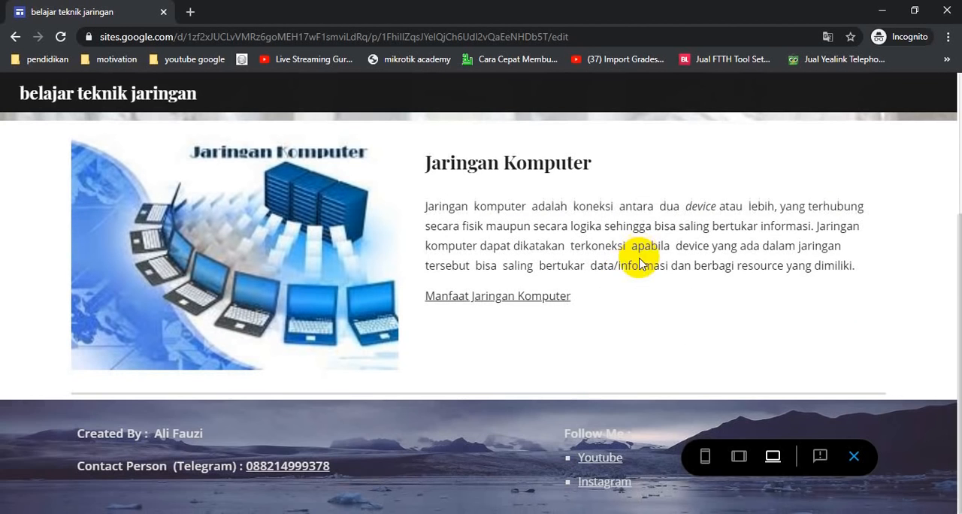
click(502, 299)
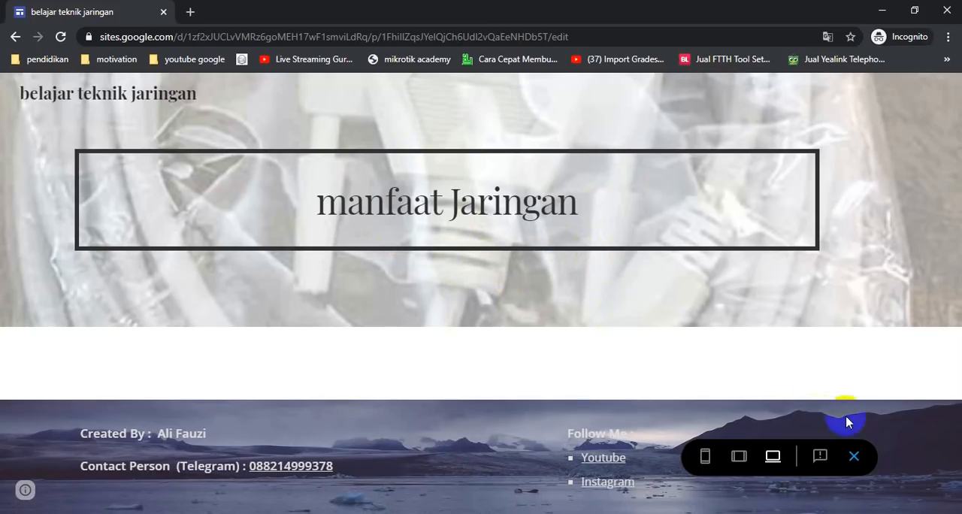
click(853, 456)
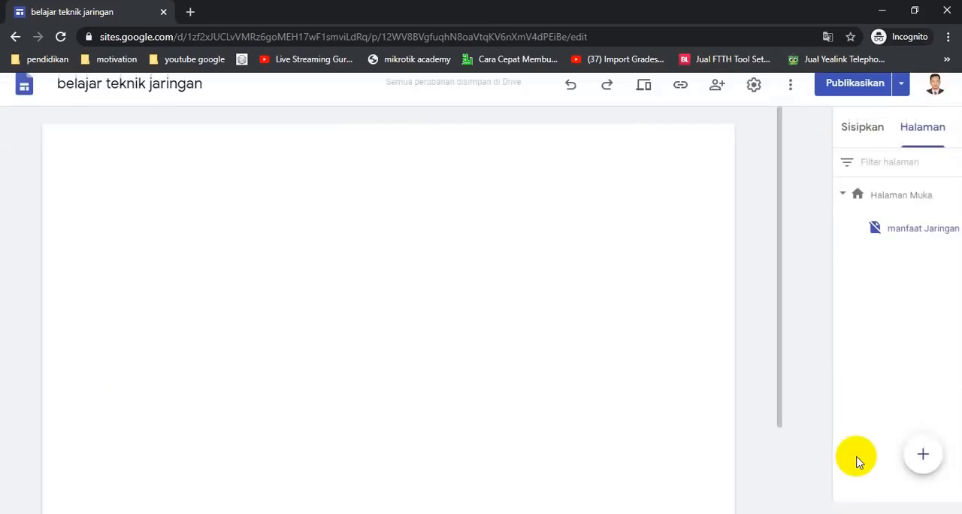
- On the manfaat Jaringan page, insert the jaringan komputer image from the Drive folder website pembelajaran > materi > jaringan dasar
scroll(556, 301, down, 1)
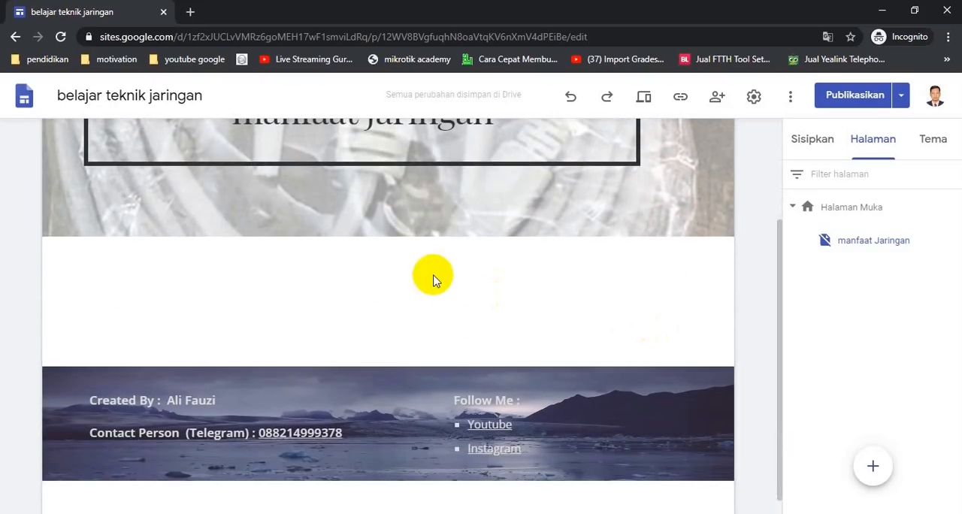
click(819, 143)
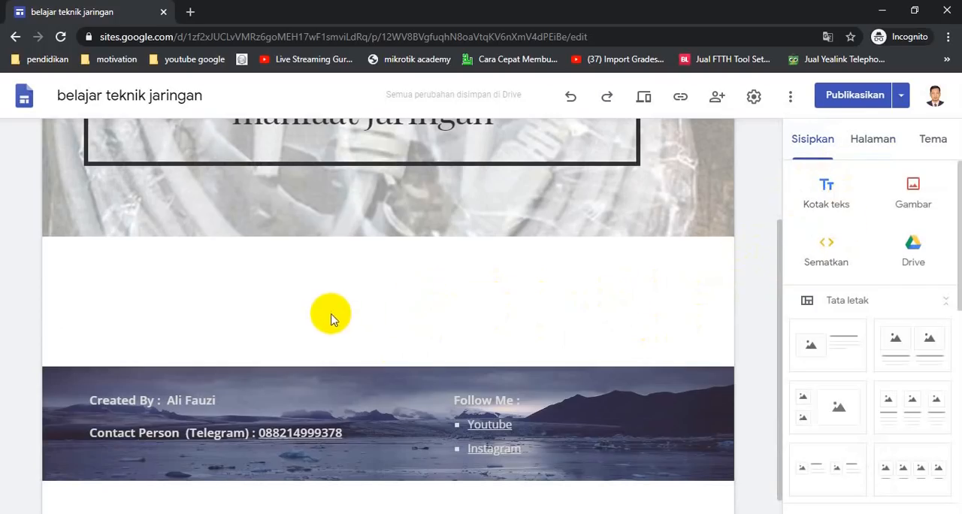
click(913, 190)
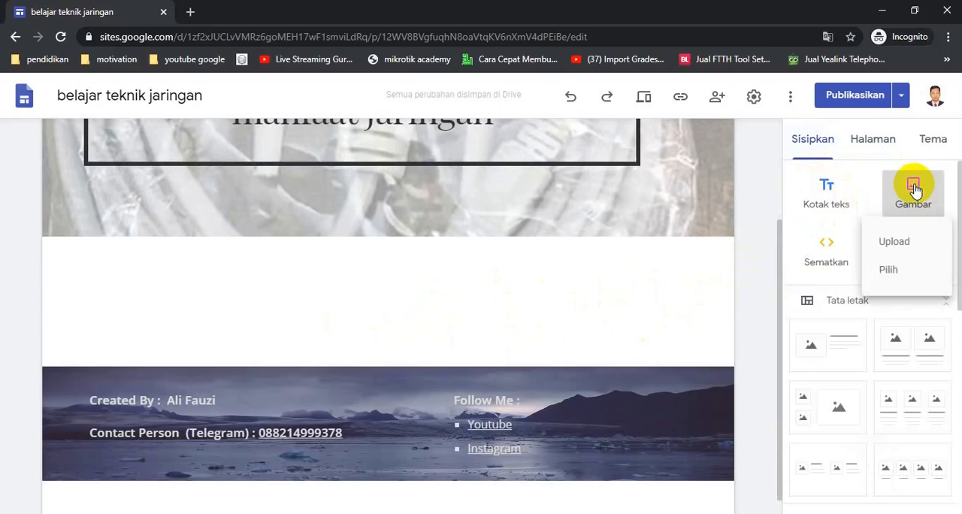
click(899, 277)
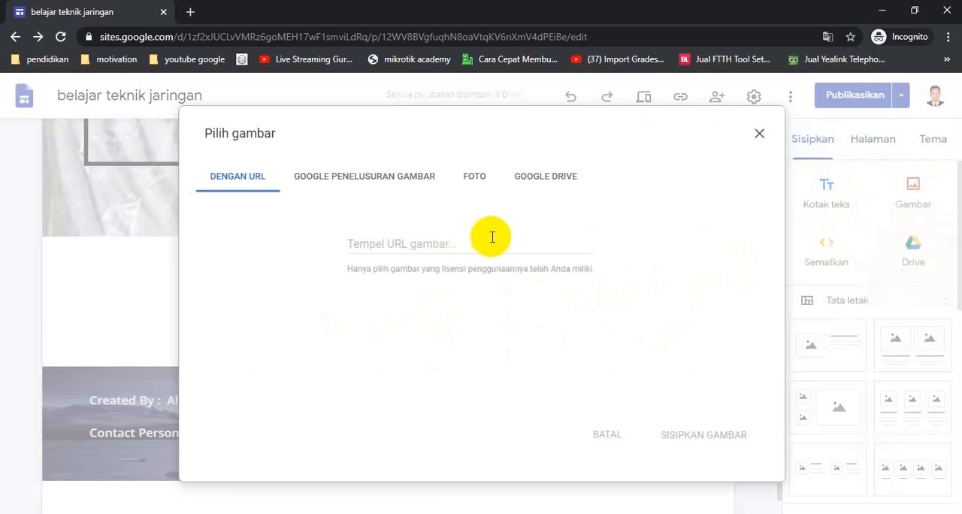
click(536, 182)
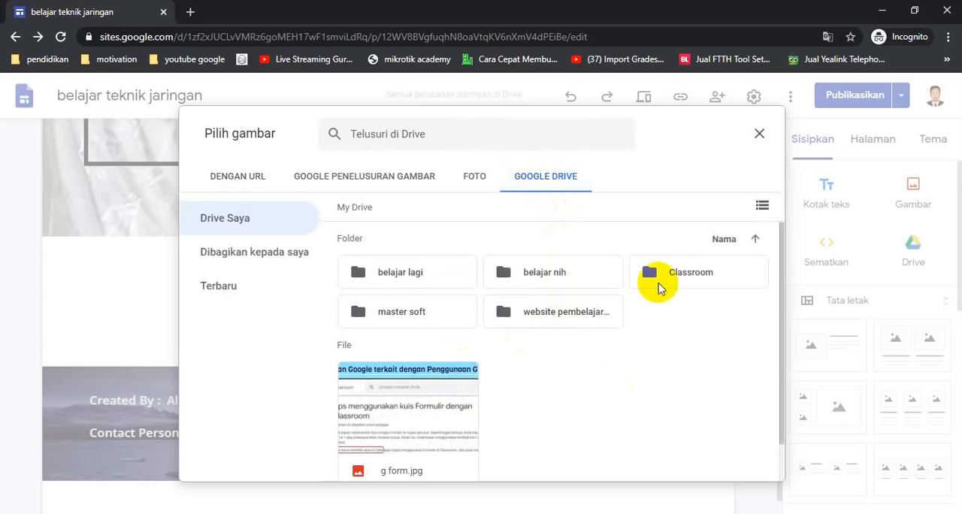
double_click(583, 311)
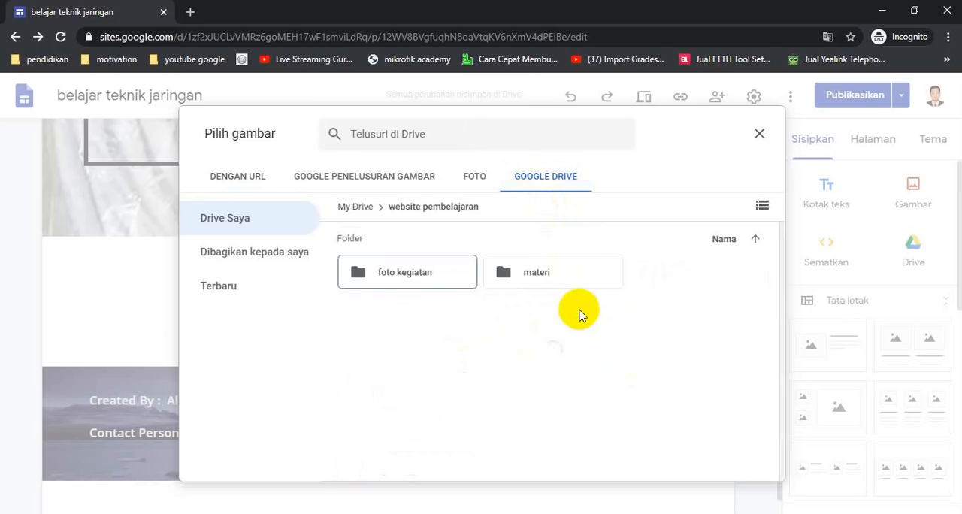
double_click(545, 274)
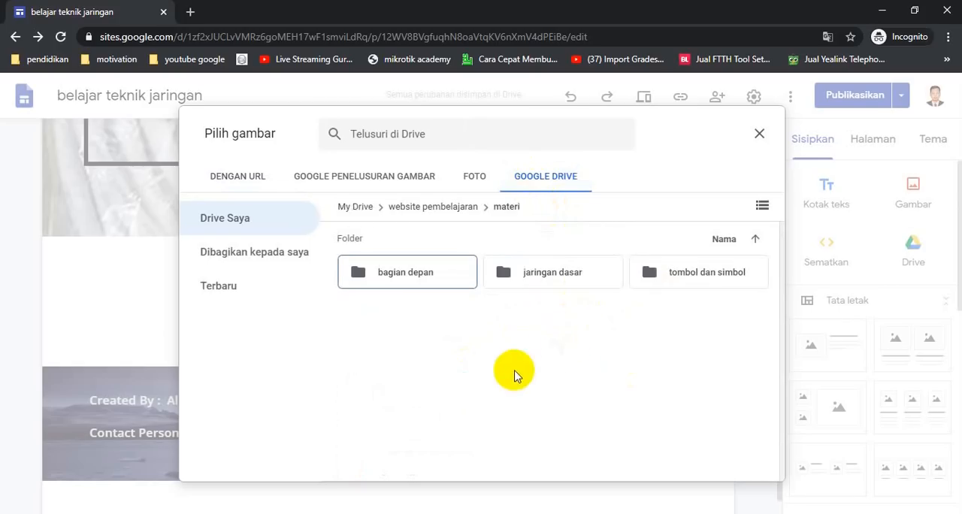
double_click(544, 275)
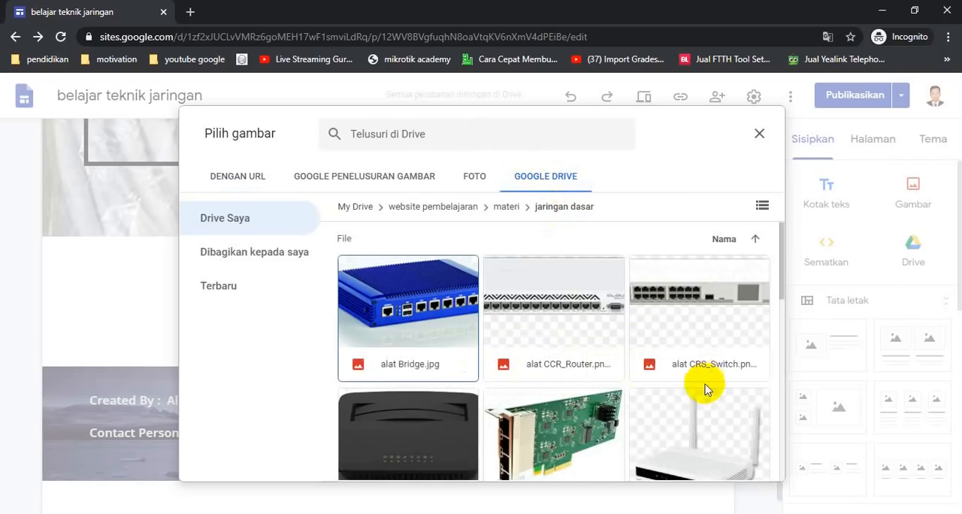
scroll(699, 375, down, 6)
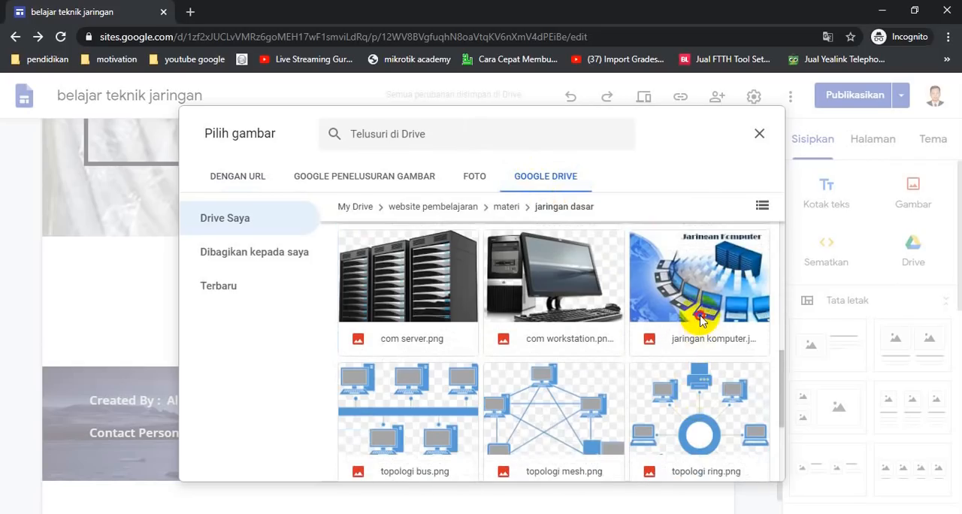
double_click(700, 320)
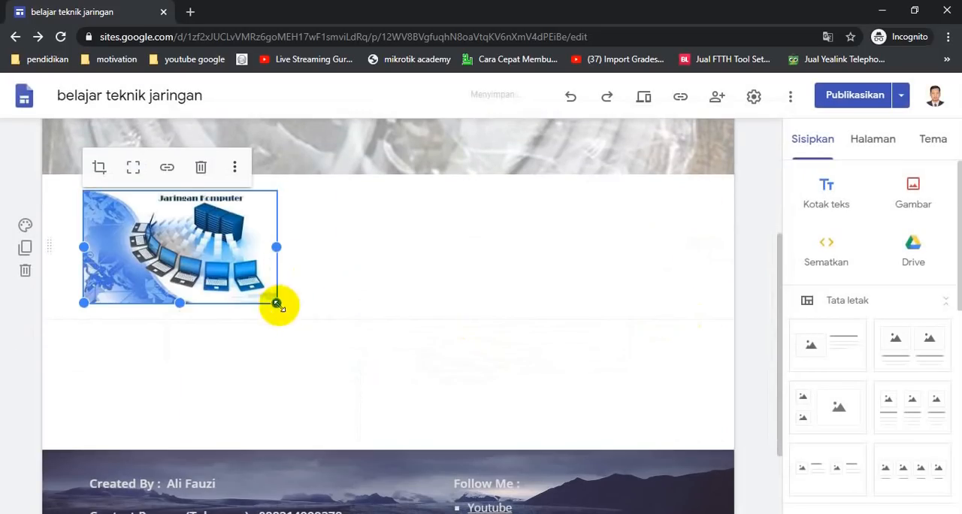
- Enlarge the inserted jaringan komputer image into a wide banner and move it to the middle of its section
drag(277, 304, 488, 323)
drag(485, 258, 511, 255)
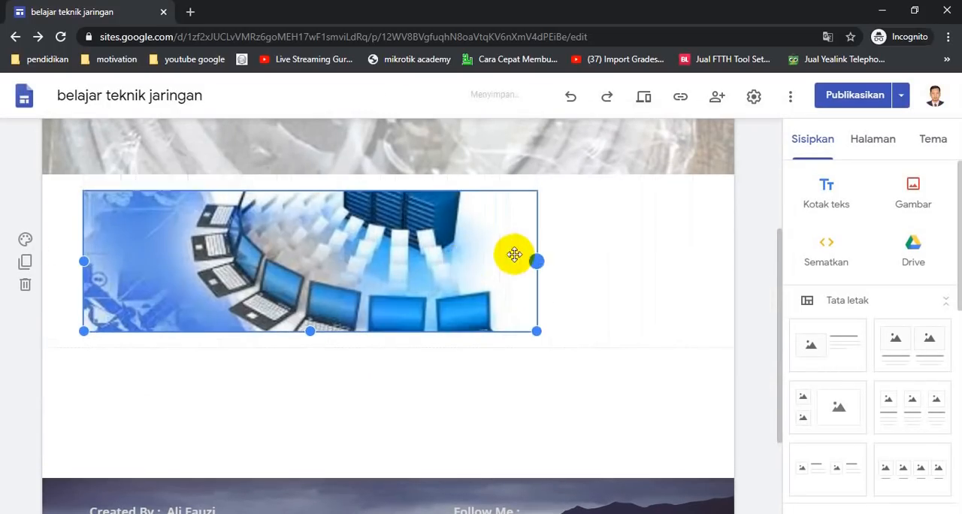
drag(322, 255, 386, 274)
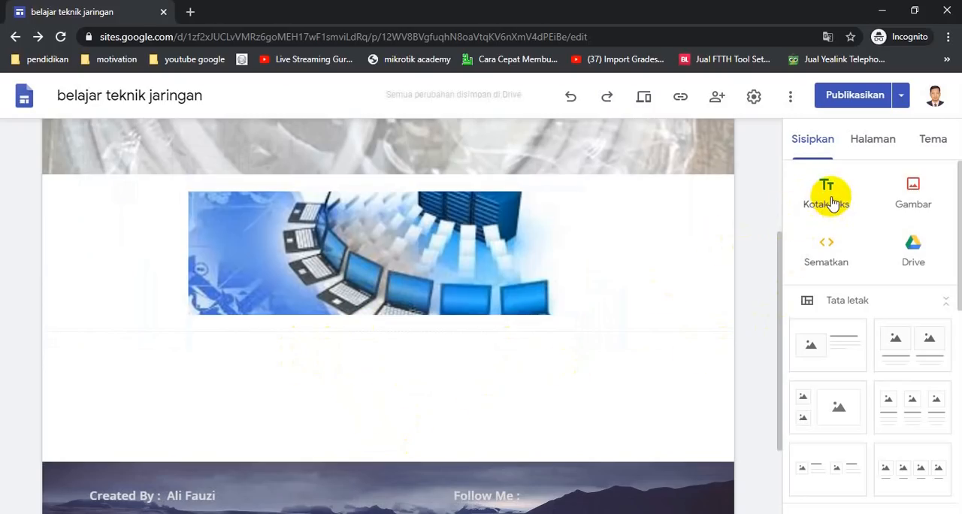
- Add a text box below the image and paste the "materi Jaringan Komputer" Word text from "Jaringan Komputer" through the end of the Entertainment section
click(826, 194)
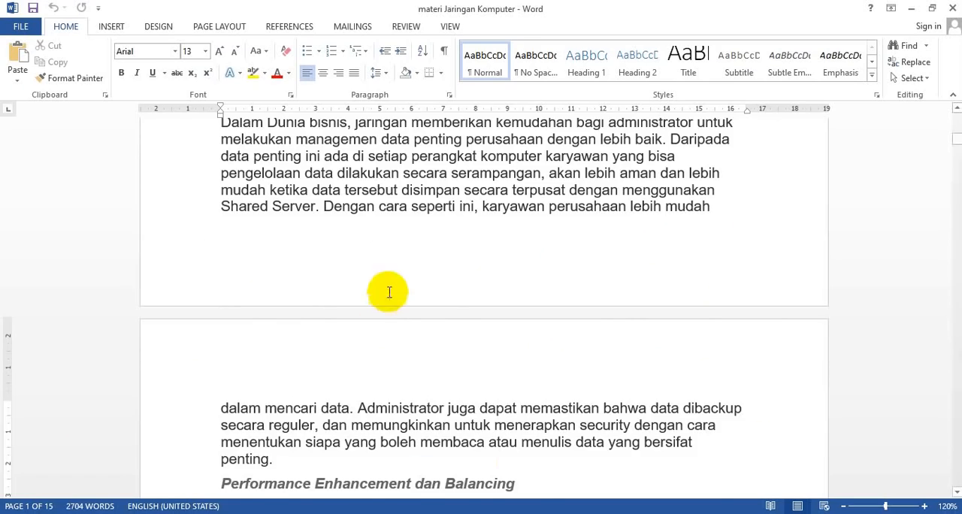
scroll(398, 272, up, 12)
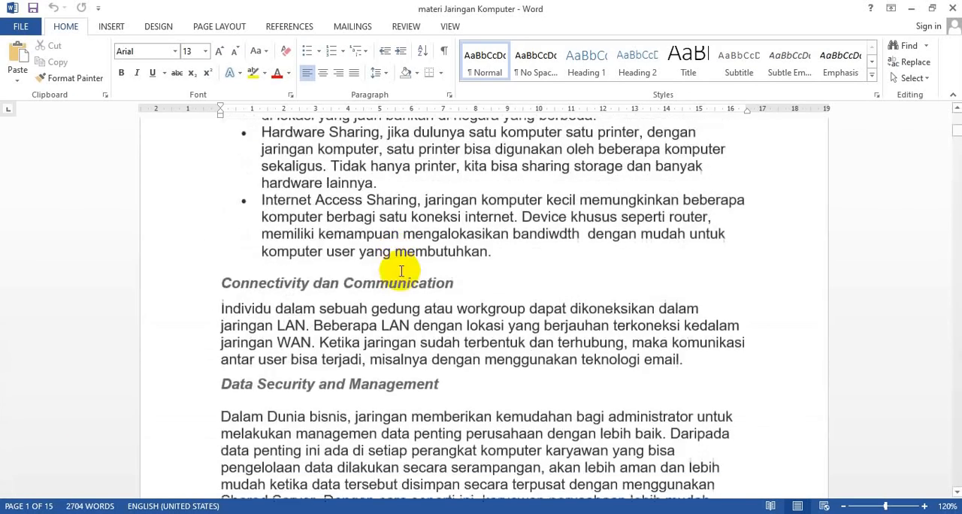
scroll(398, 272, up, 3)
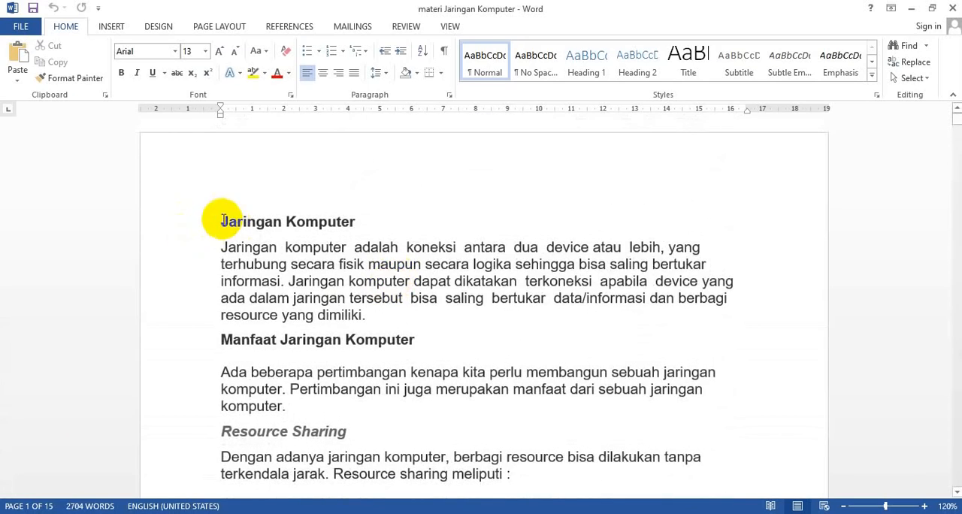
drag(223, 220, 667, 248)
drag(722, 261, 722, 262)
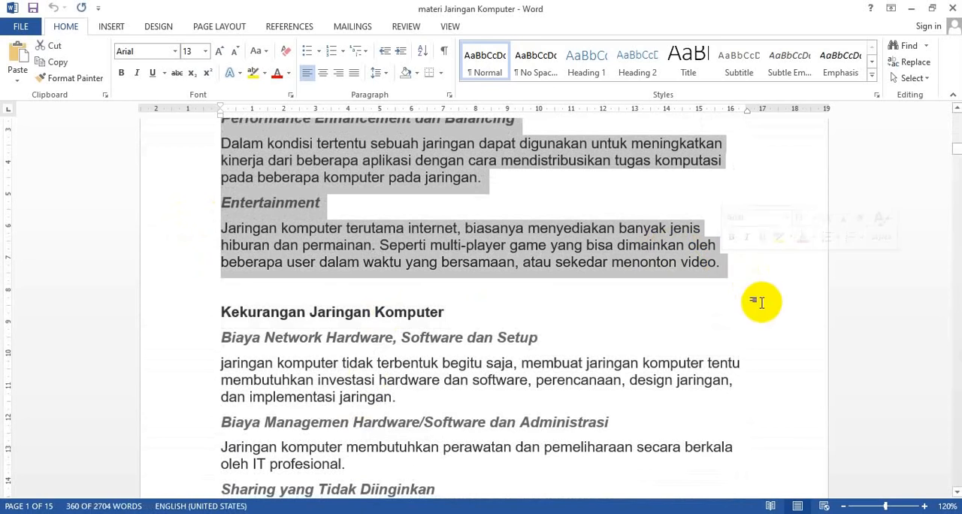
key(alt+Tab)
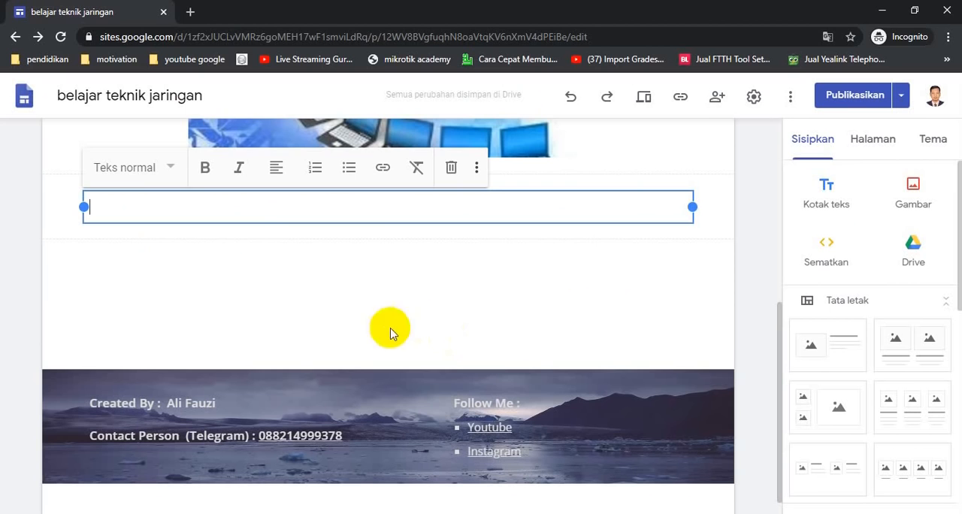
key(ctrl+v)
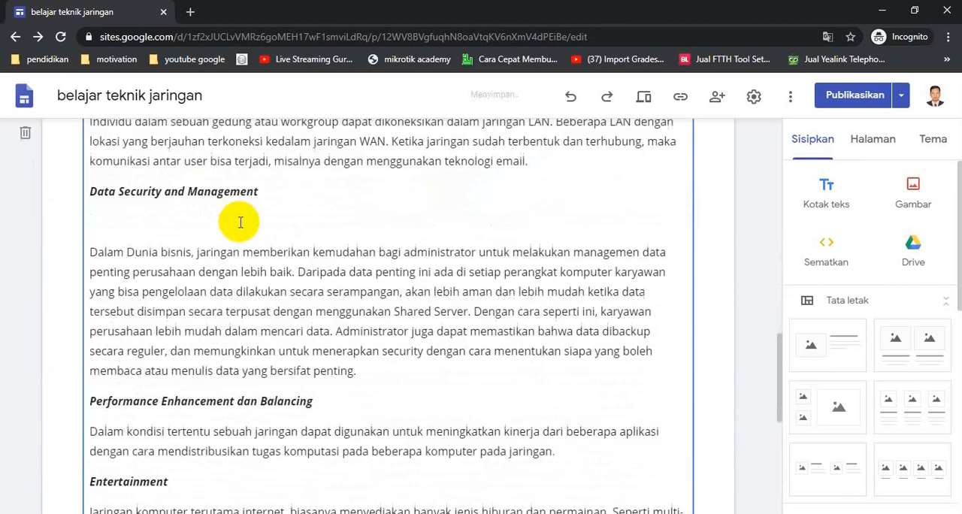
- Apply the larger Judul text style to the "Jaringan Komputer" heading at the start of the pasted text
scroll(273, 274, up, 10)
scroll(323, 338, up, 2)
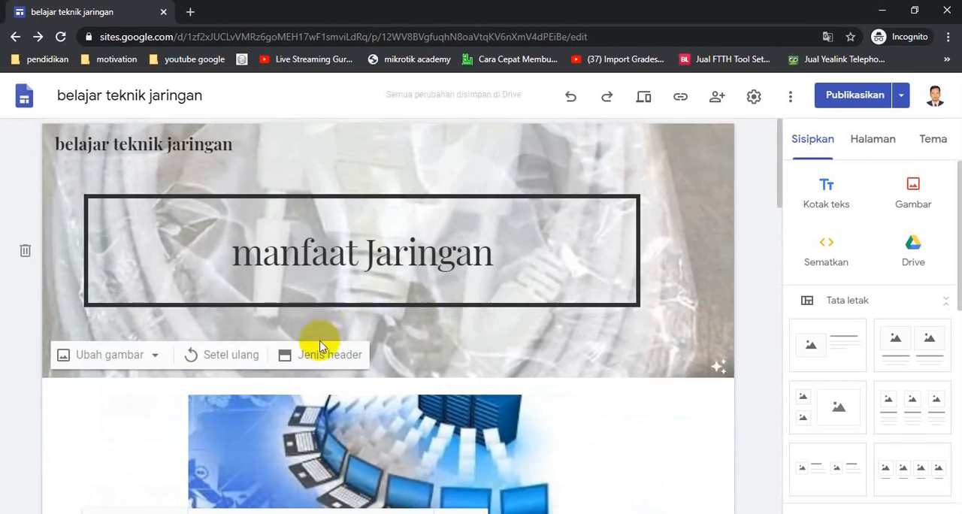
scroll(316, 343, down, 3)
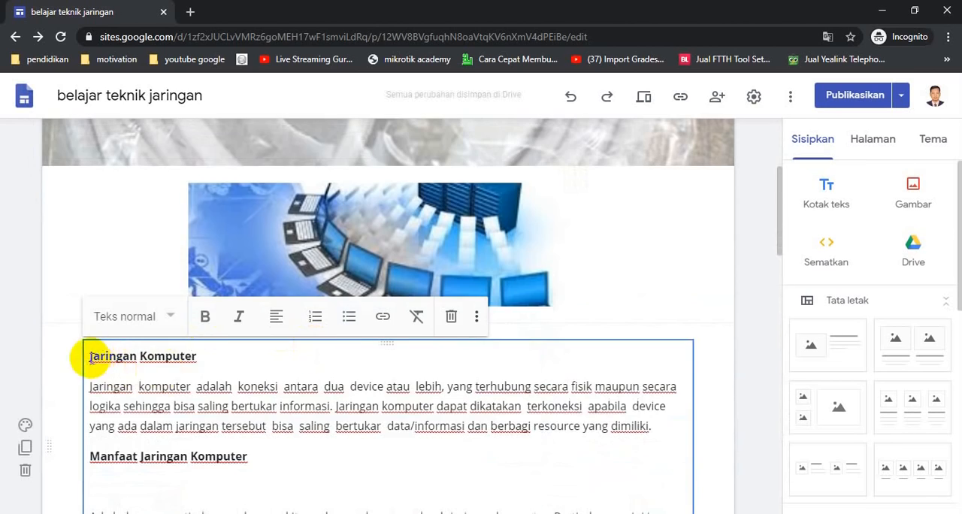
drag(200, 359, 120, 356)
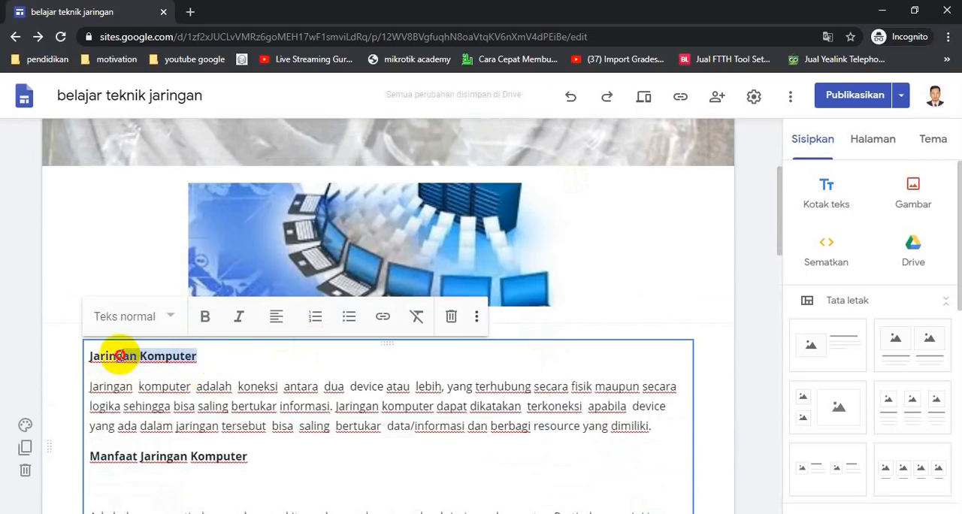
click(167, 316)
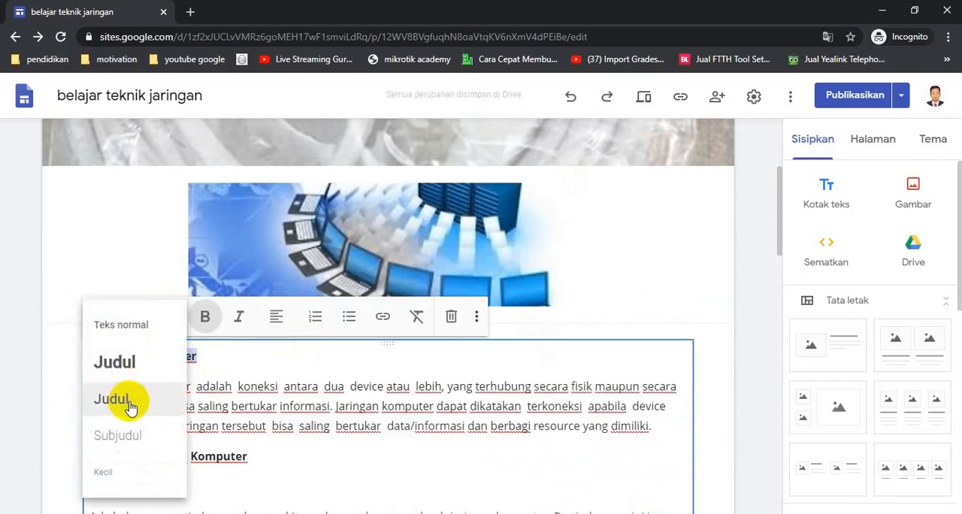
click(131, 367)
- Apply the smaller Judul text style to the "Manfaat Jaringan Komputer" heading below the opening paragraph
scroll(335, 398, down, 1)
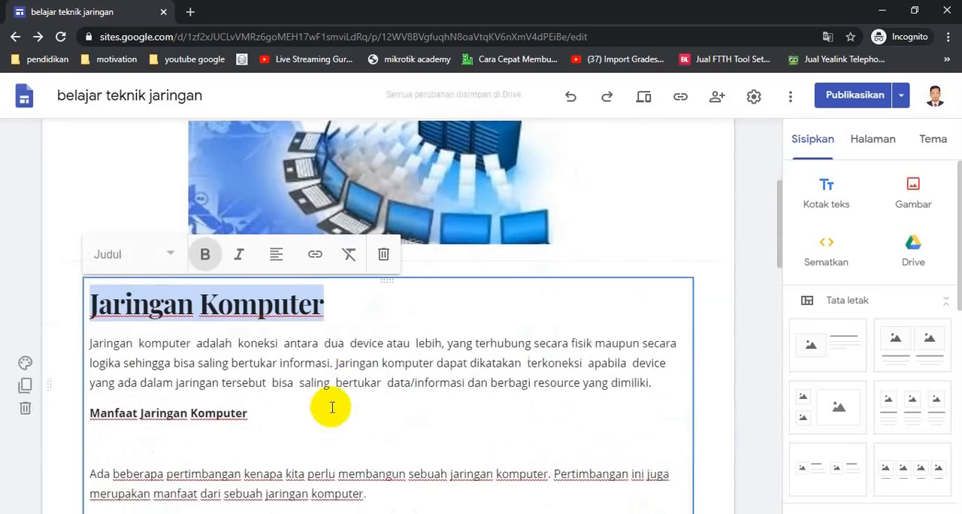
scroll(331, 407, down, 1)
drag(249, 338, 89, 334)
click(173, 175)
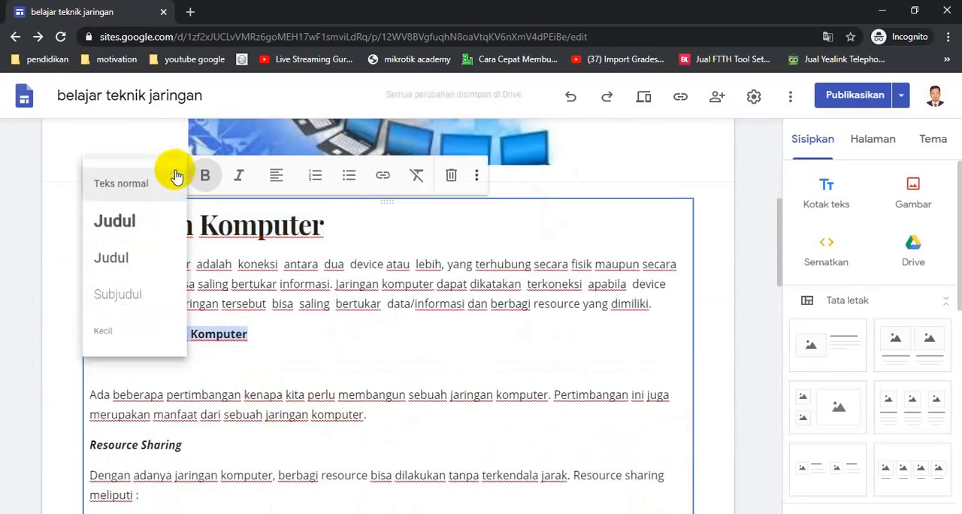
click(136, 256)
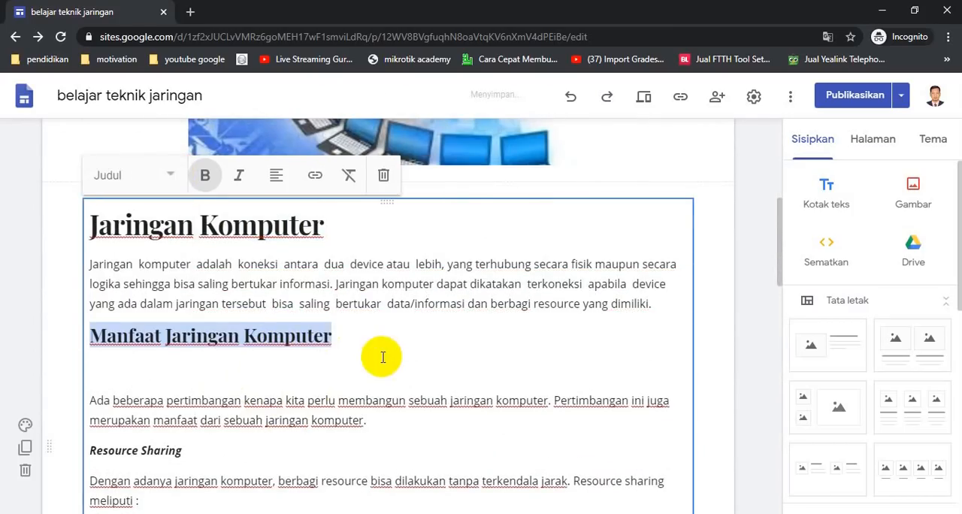
- Apply the Subjudul text style to the "Resource Sharing" and "Connectivity dan Communication" headings
scroll(375, 353, down, 3)
drag(190, 238, 97, 231)
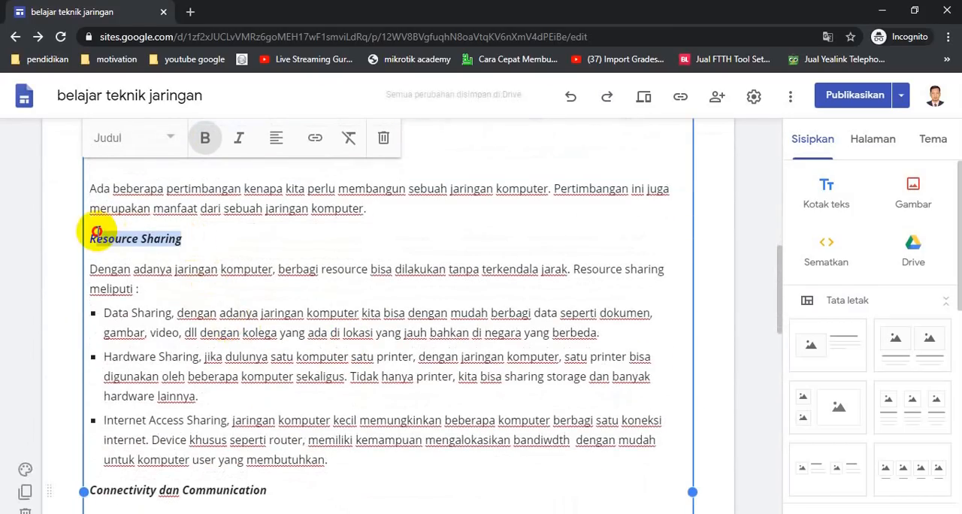
click(172, 142)
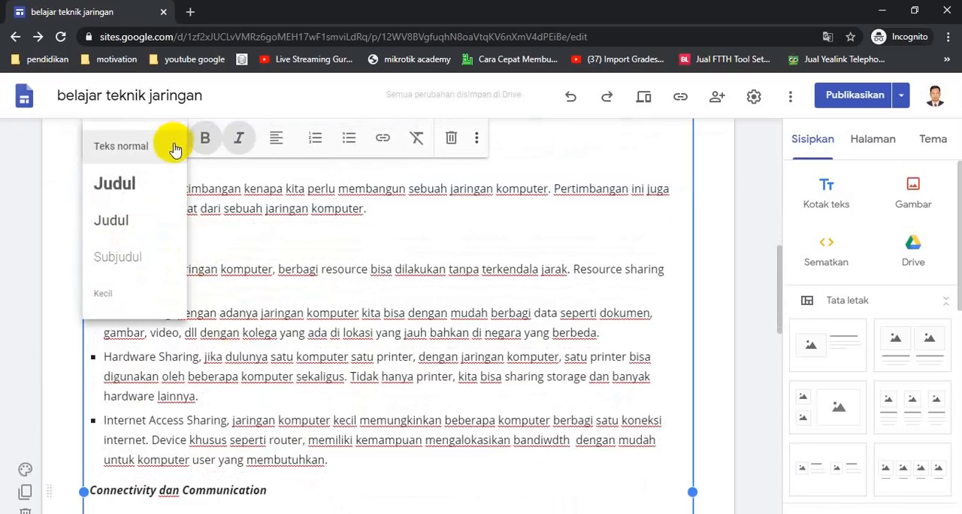
click(142, 259)
scroll(315, 428, down, 1)
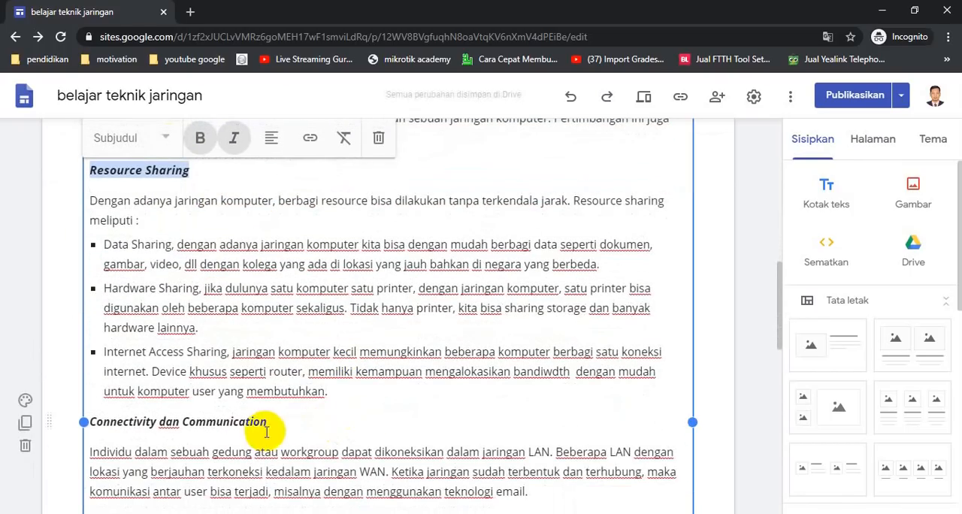
drag(282, 424, 69, 421)
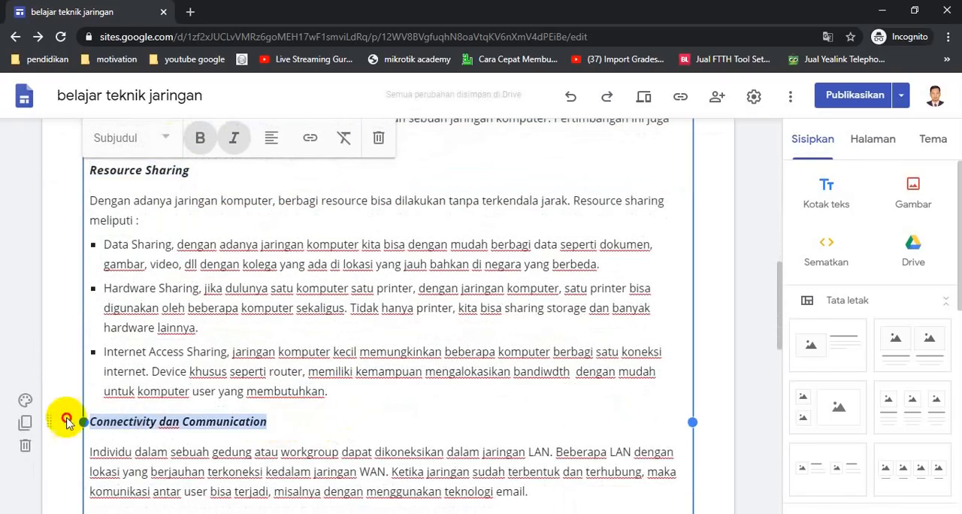
click(171, 142)
click(125, 258)
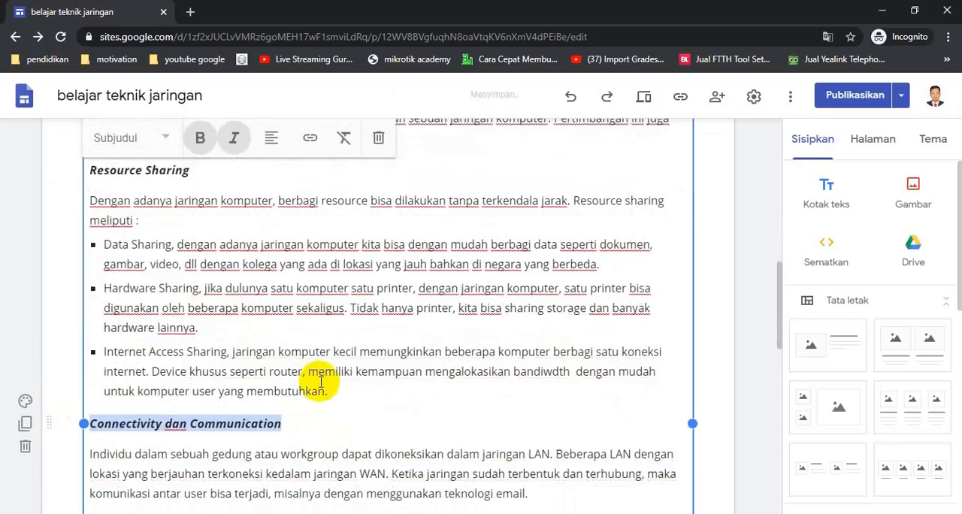
- Apply the Subjudul text style to the "Data Security and Management" heading and remove the blank line beneath it
scroll(321, 381, down, 3)
drag(263, 312, 67, 311)
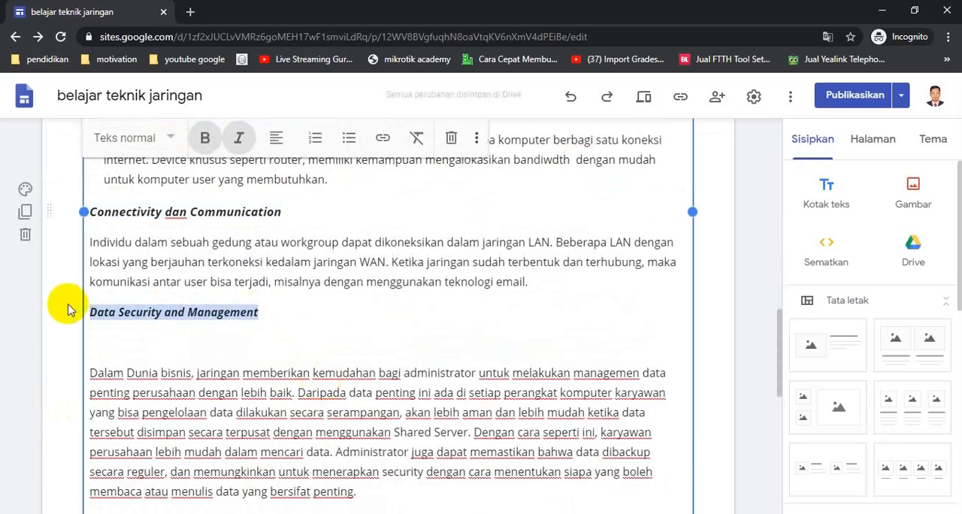
click(171, 143)
click(150, 255)
click(144, 364)
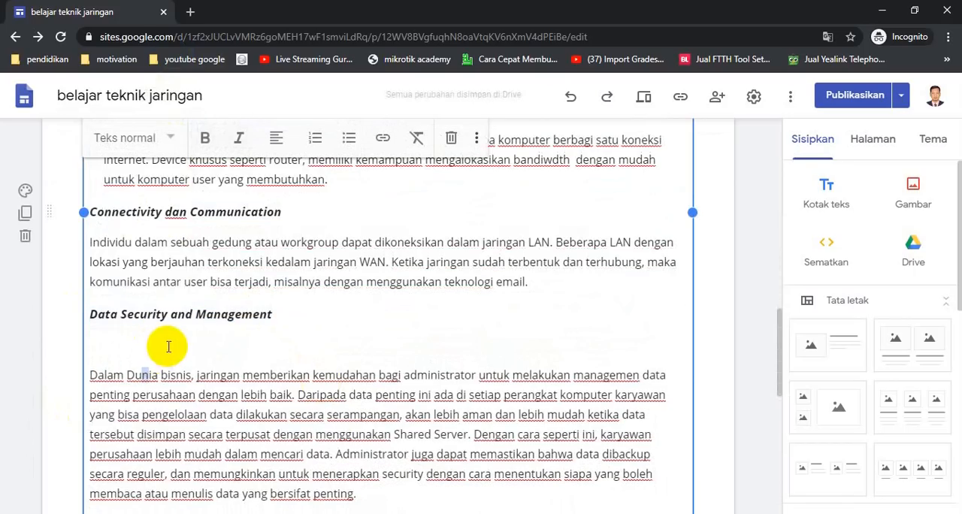
click(125, 344)
key(BackSpace)
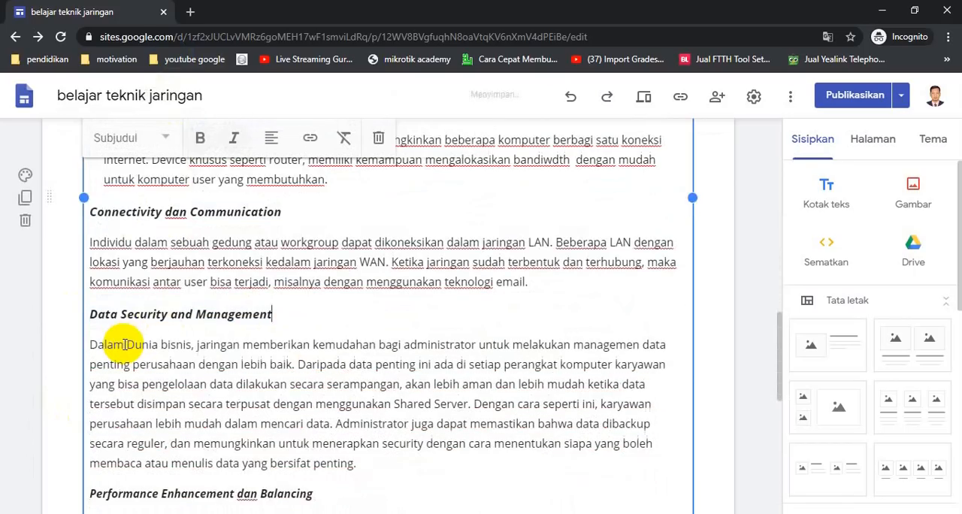
- Apply the Subjudul text style to the "Performance Enhancement dan Balancing" and "Entertainment" headings
scroll(125, 345, down, 4)
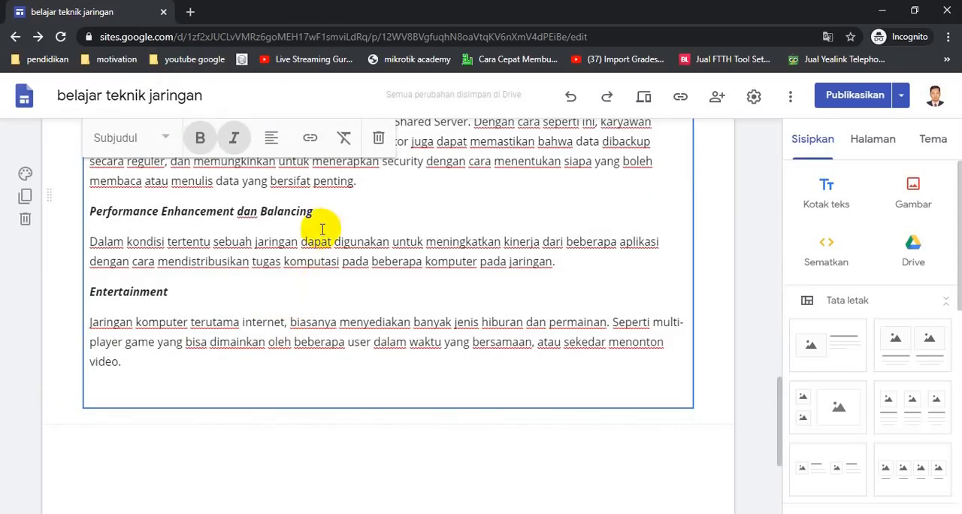
drag(331, 212, 71, 215)
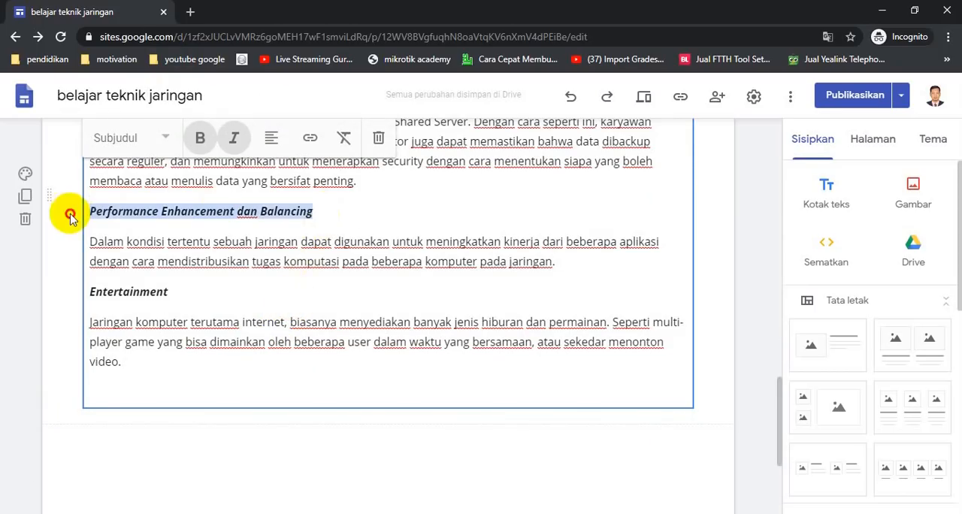
click(172, 139)
click(124, 251)
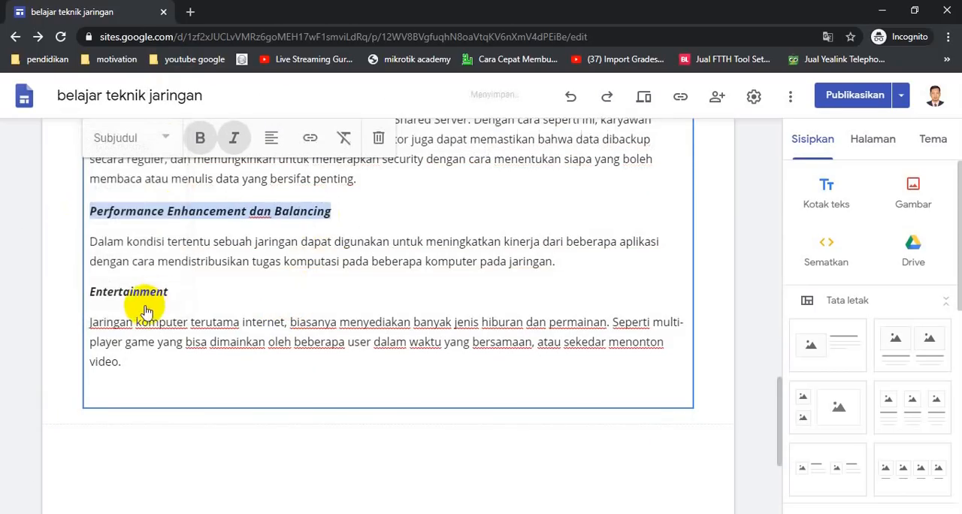
drag(181, 292, 58, 284)
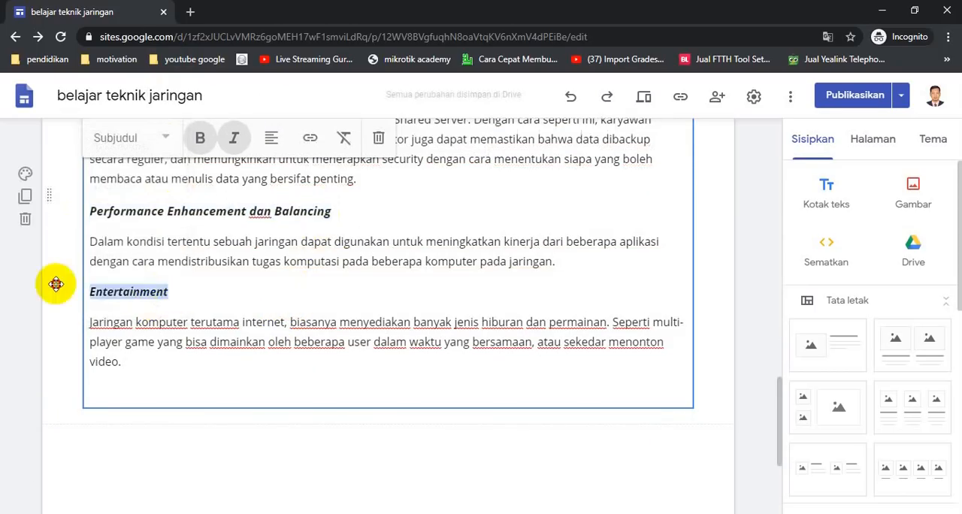
click(172, 144)
click(125, 257)
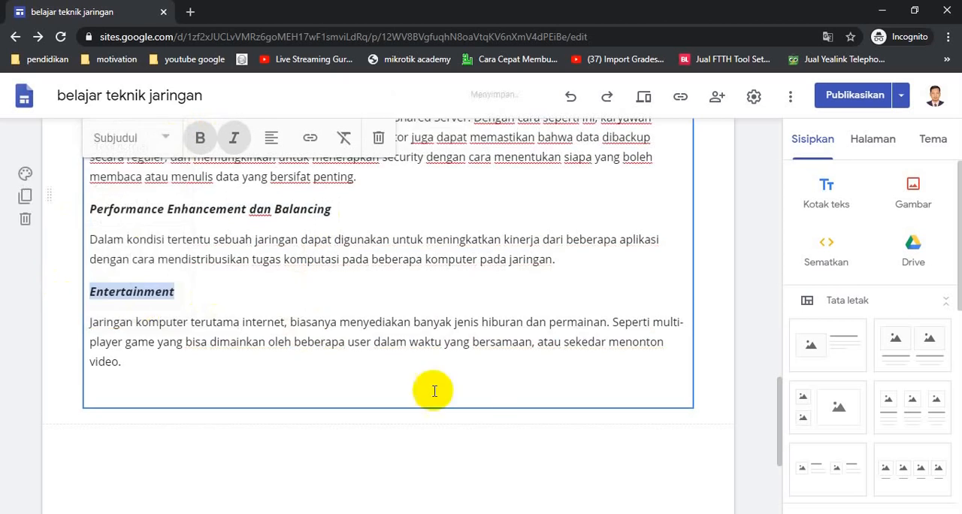
- Preview the manfaat Jaringan page to check its header, image and text, and return to editing
scroll(518, 439, up, 3)
scroll(519, 440, up, 10)
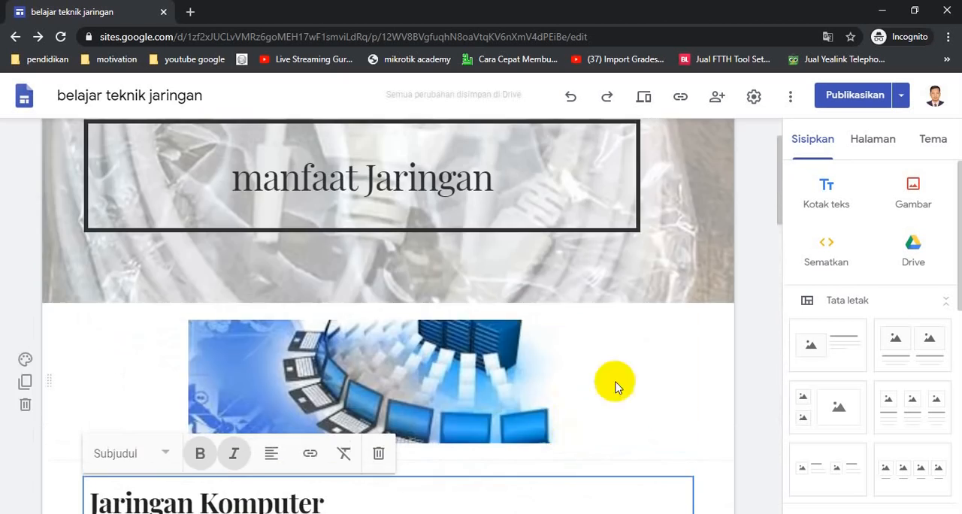
click(652, 102)
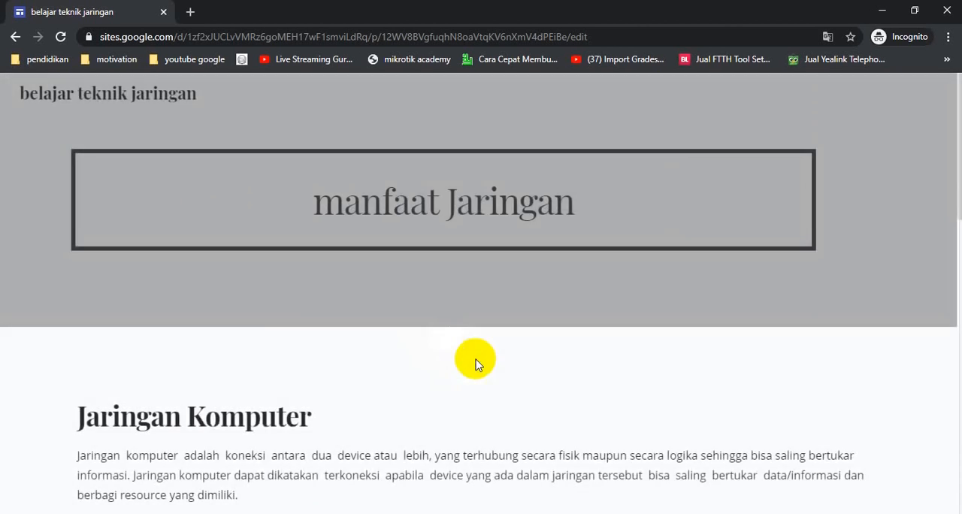
scroll(489, 375, down, 2)
scroll(489, 375, up, 3)
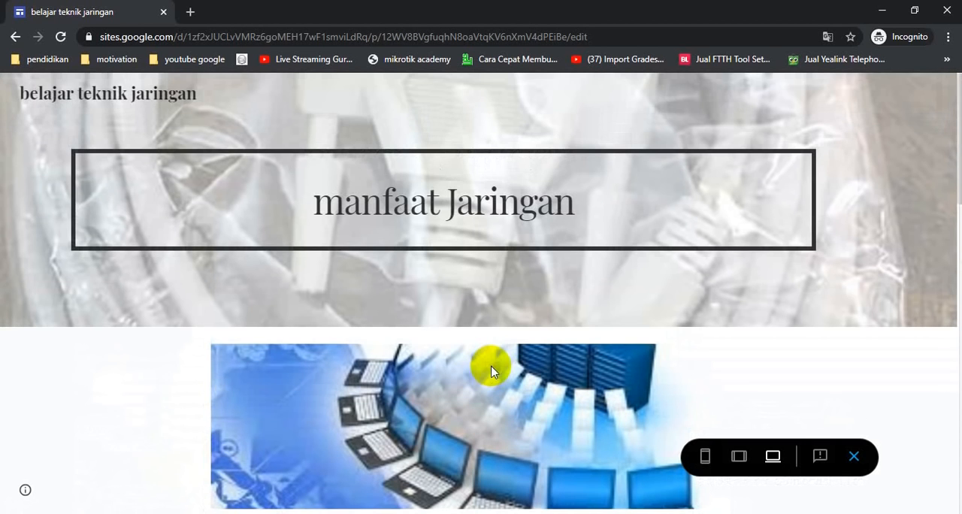
click(852, 457)
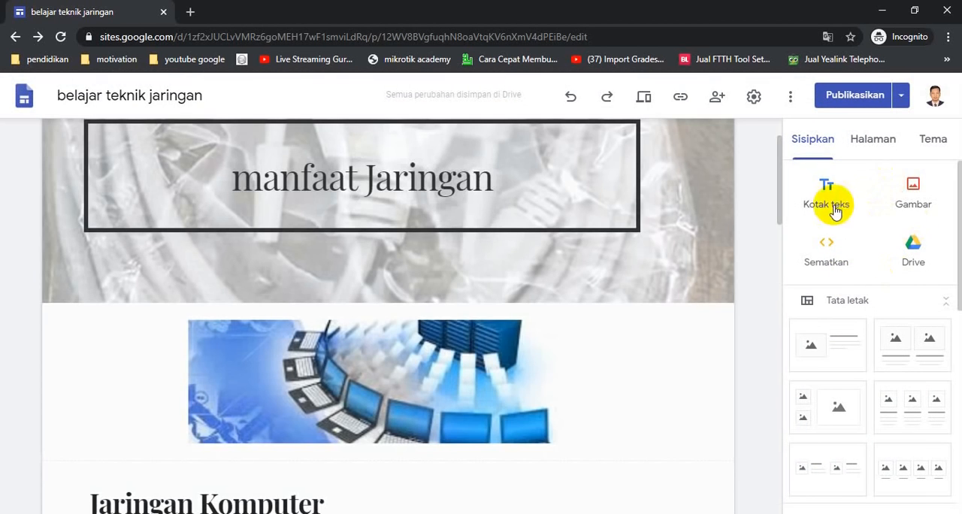
- Preview the Halaman Muka page, follow its "Manfaat Jaringan Komputer" link, look through the linked subpage to its footer and leave the preview
click(885, 140)
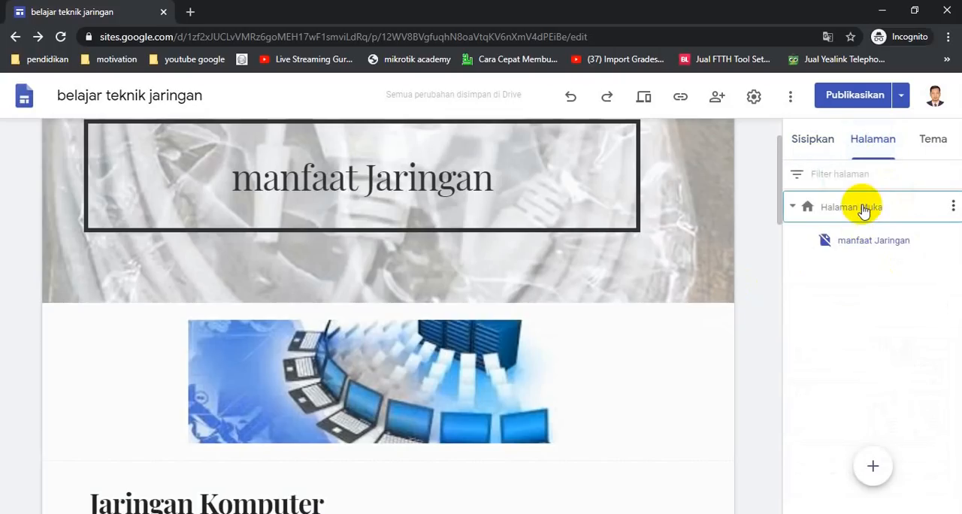
click(864, 209)
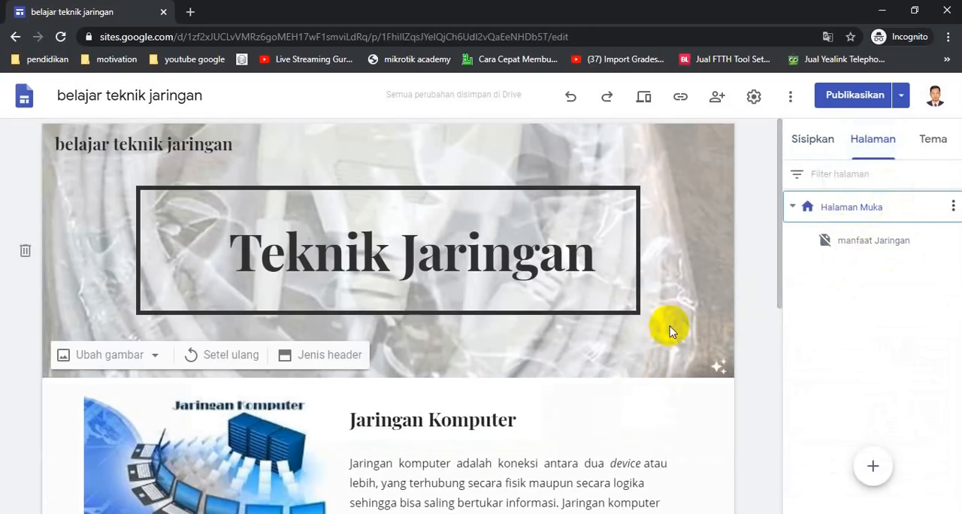
click(644, 98)
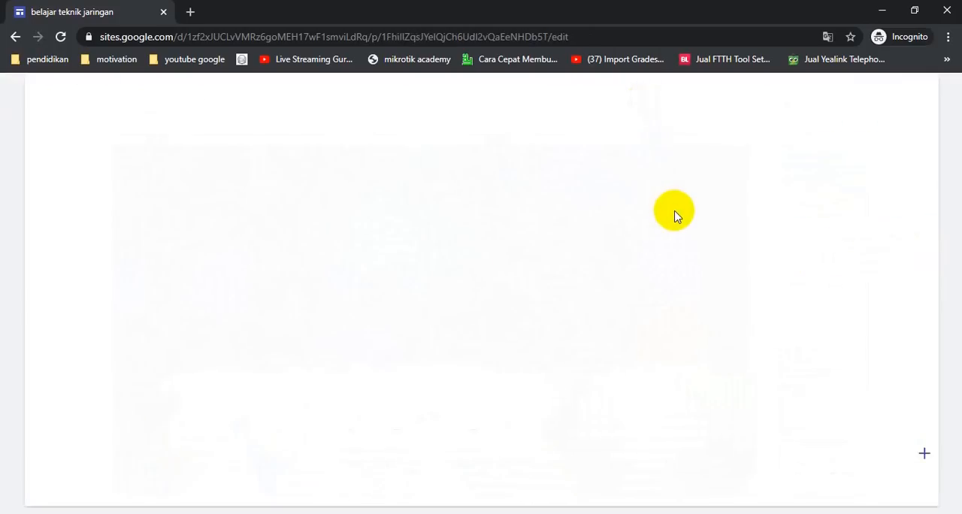
scroll(644, 274, down, 3)
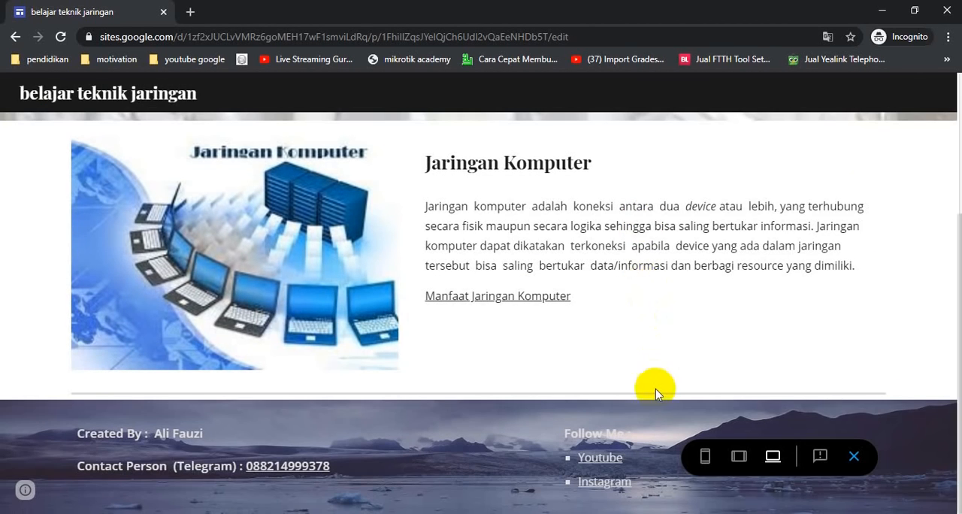
scroll(554, 343, up, 2)
scroll(554, 343, down, 2)
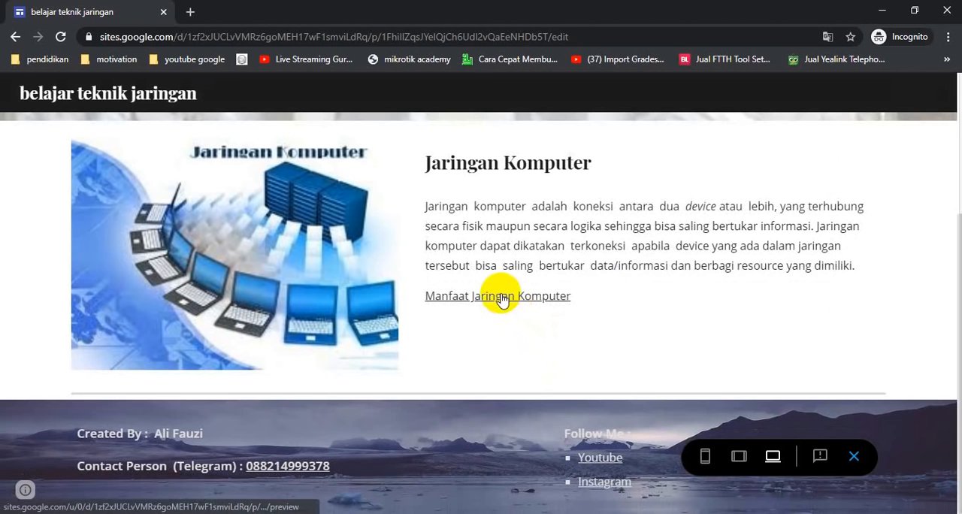
click(495, 296)
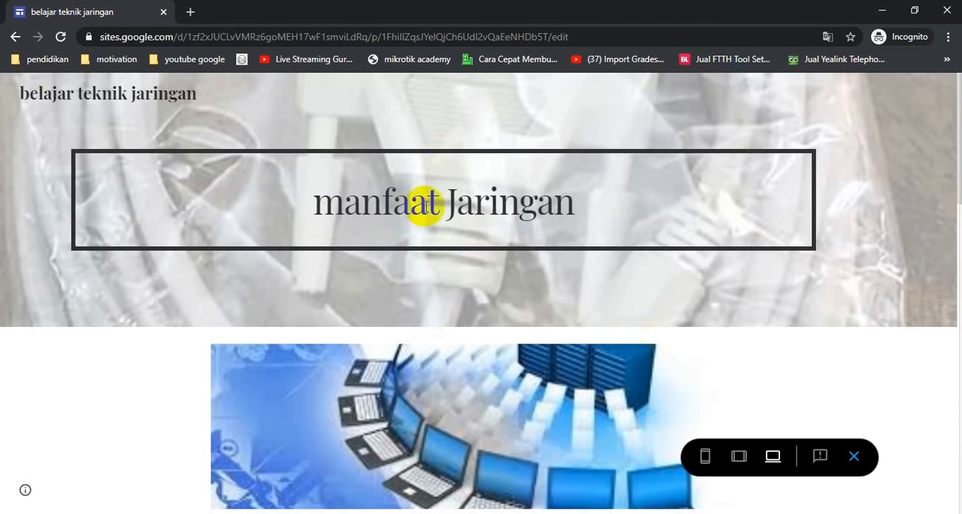
scroll(488, 384, down, 20)
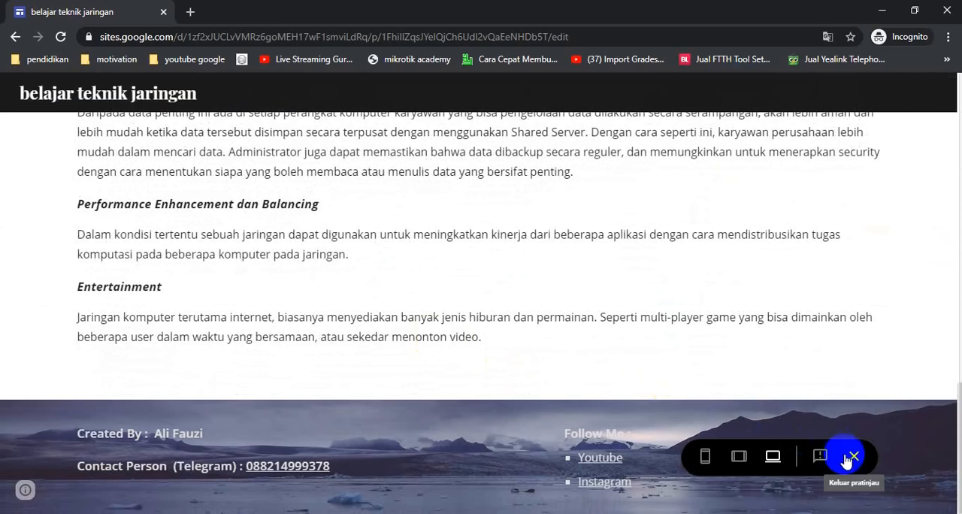
click(852, 459)
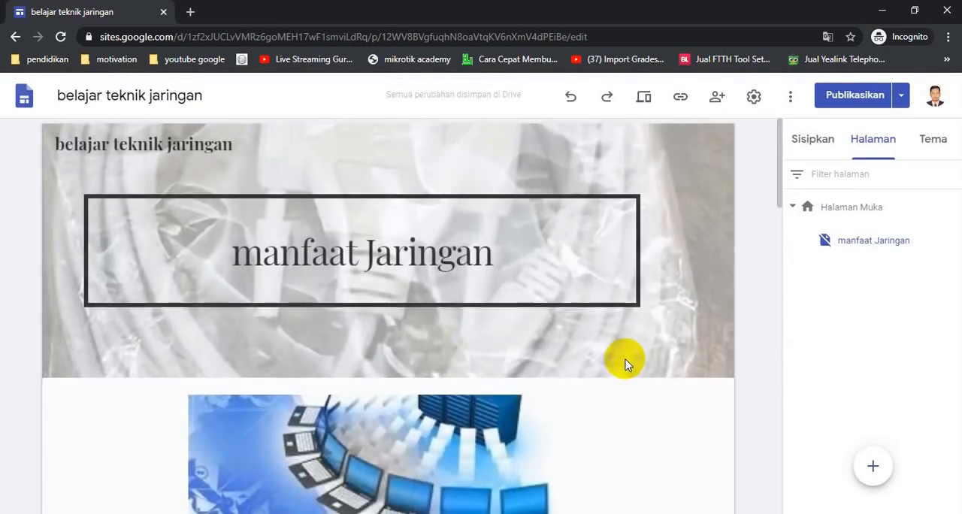
- Insert a button named "Kembali ke halaman muka" that links to Halaman Muka below the text on the manfaat Jaringan page
scroll(625, 361, down, 5)
scroll(623, 357, down, 15)
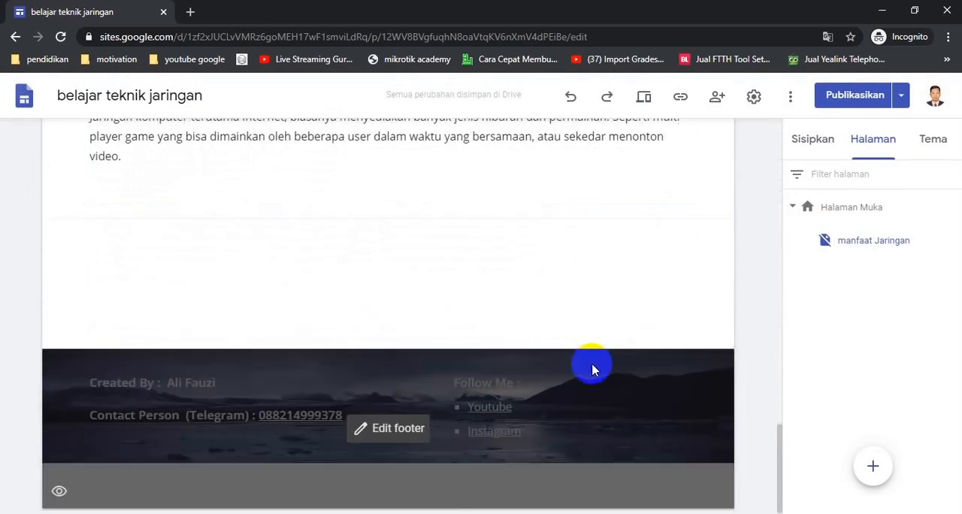
scroll(594, 365, up, 3)
scroll(582, 348, down, 2)
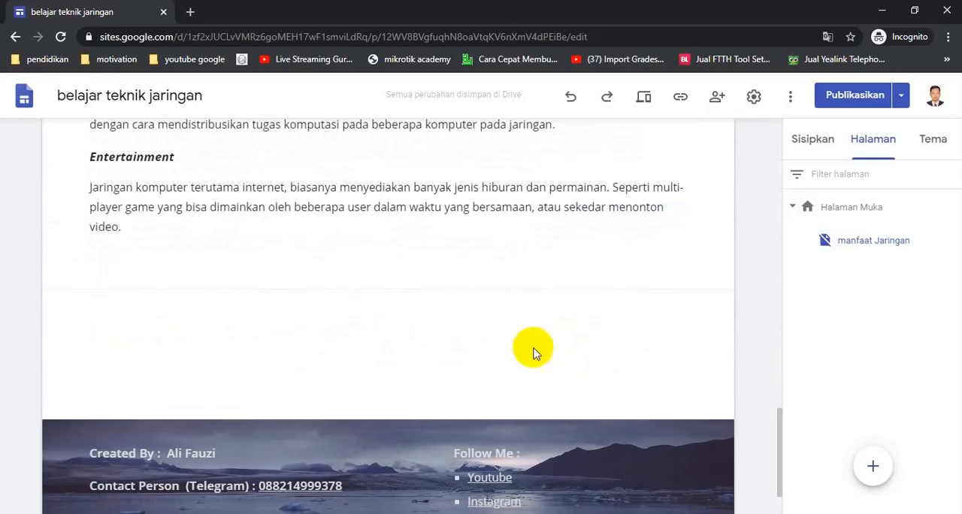
click(810, 143)
scroll(884, 382, down, 5)
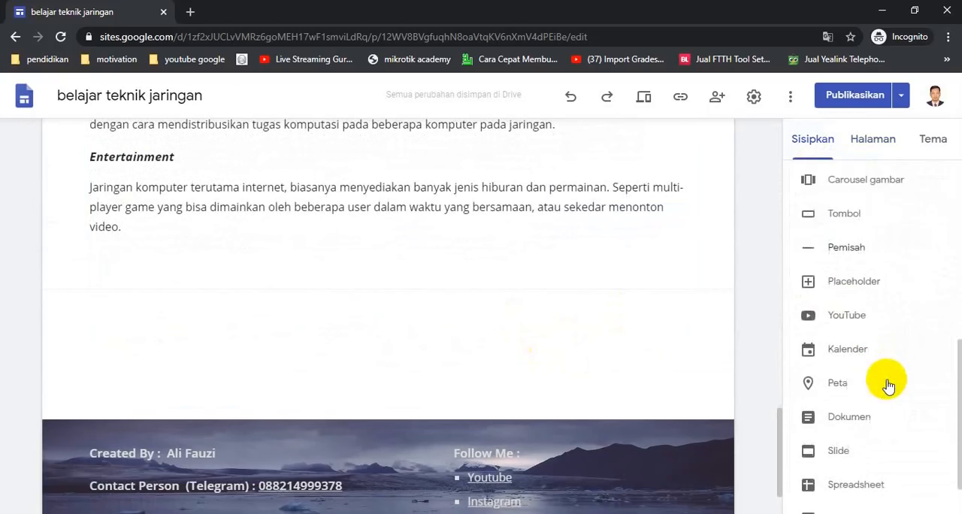
scroll(884, 386, up, 1)
scroll(884, 368, up, 1)
click(827, 351)
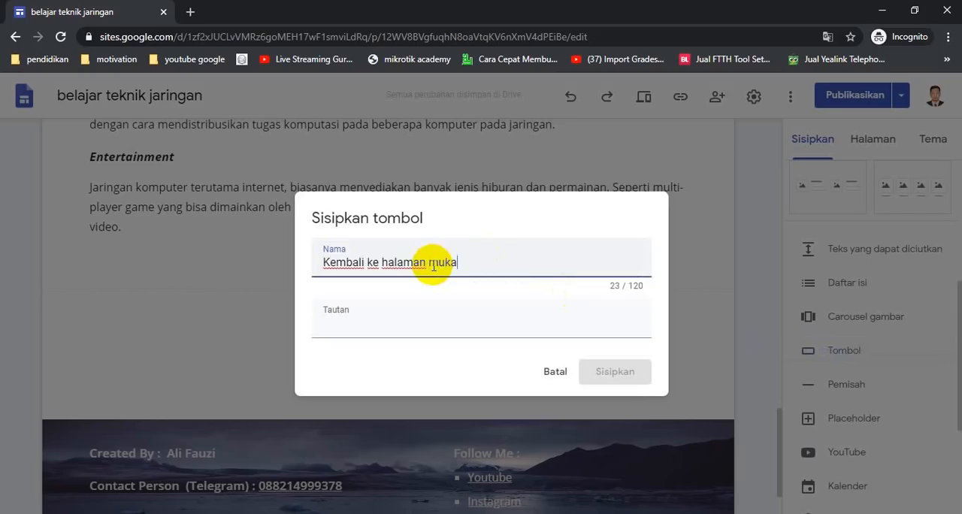
click(423, 328)
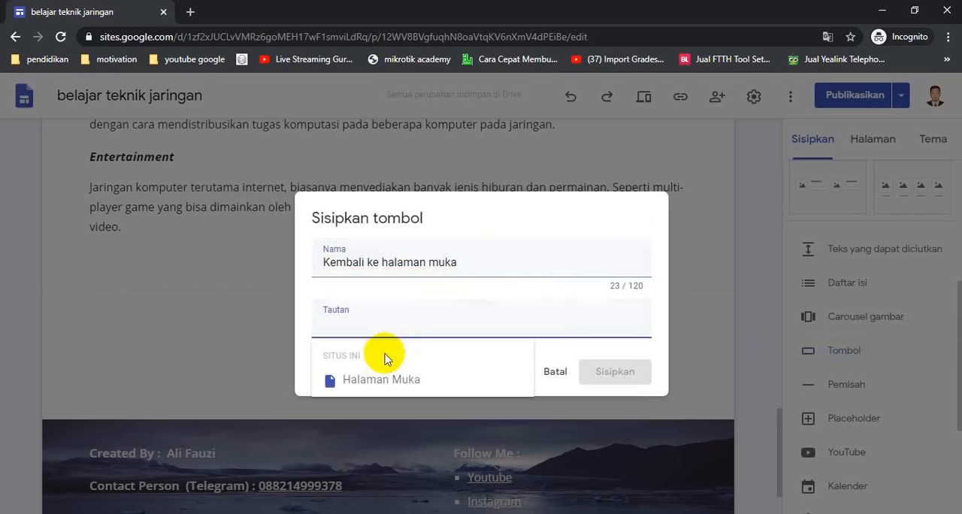
click(359, 378)
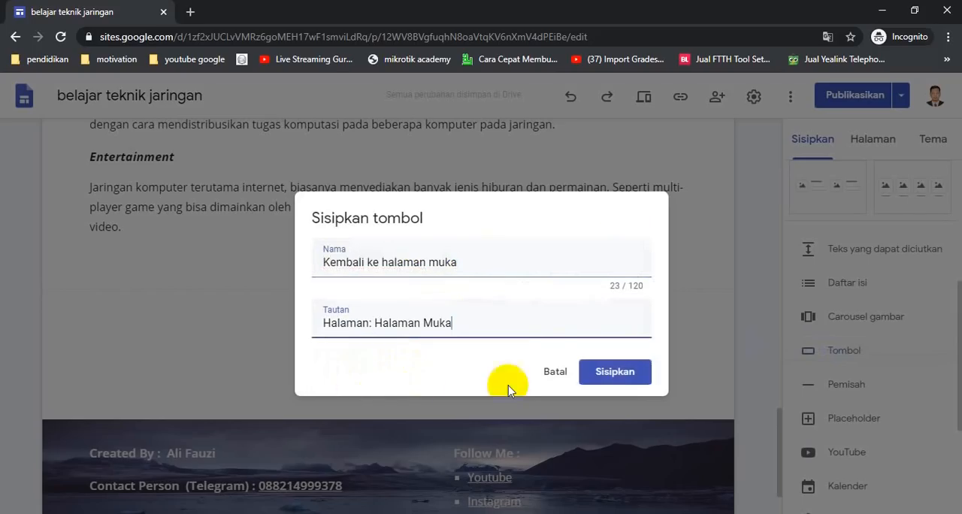
click(633, 376)
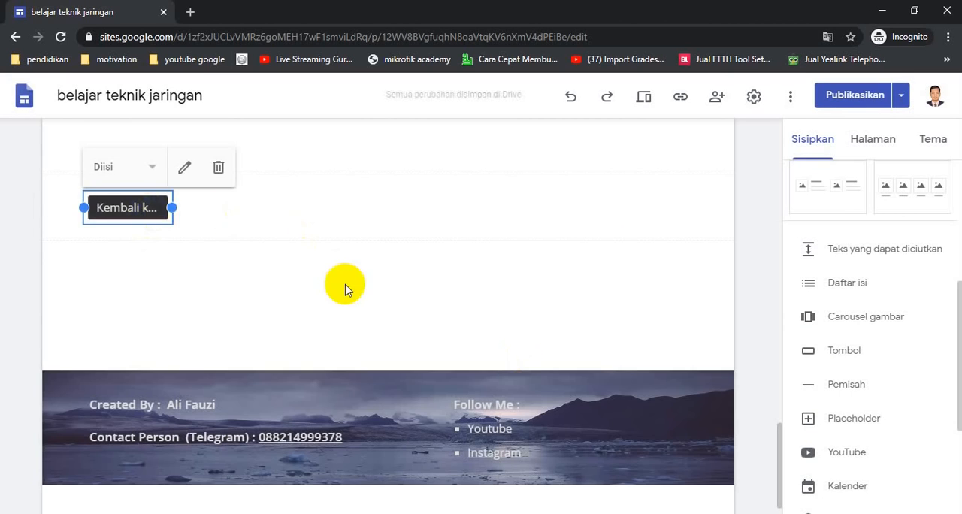
- Switch to the Halaman Muka page, preview it and follow its "Manfaat Jaringan Komputer" link
click(349, 300)
scroll(429, 301, up, 15)
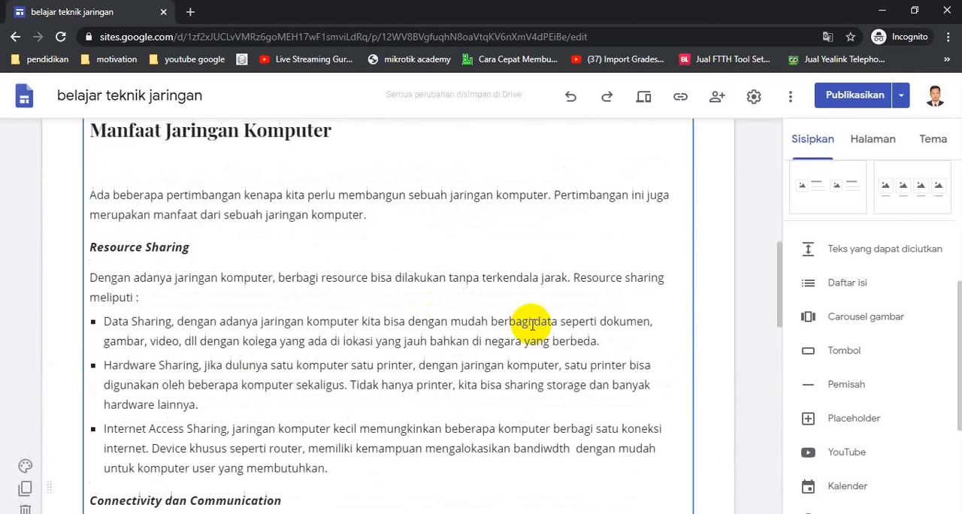
scroll(753, 290, up, 3)
click(878, 142)
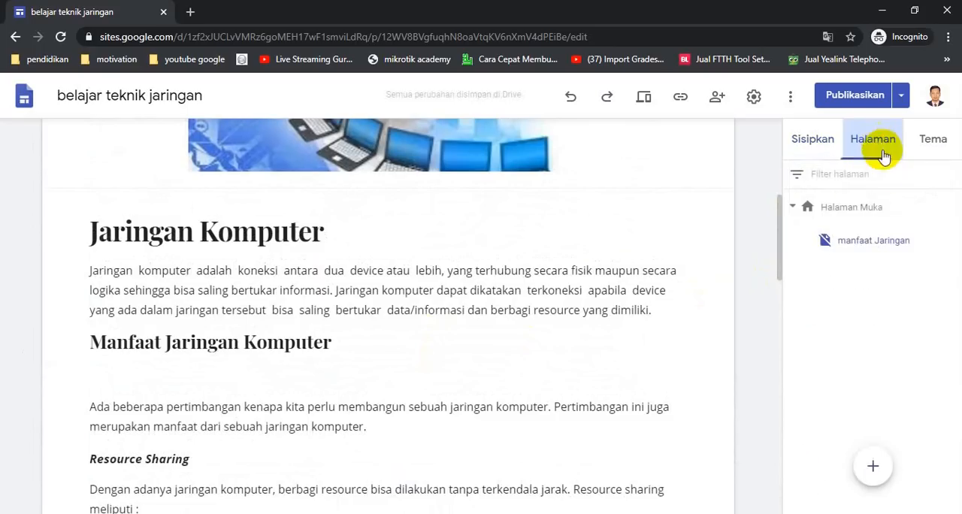
click(865, 209)
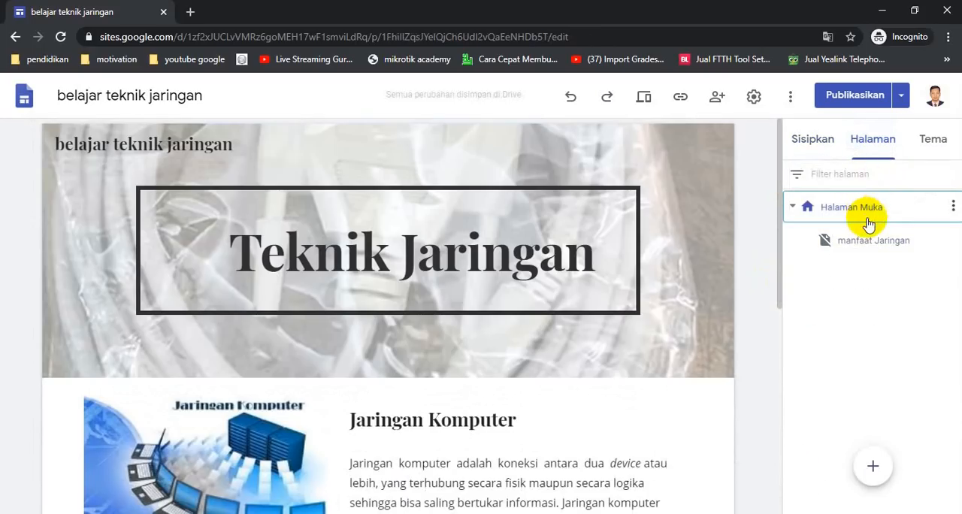
click(643, 101)
scroll(606, 260, down, 3)
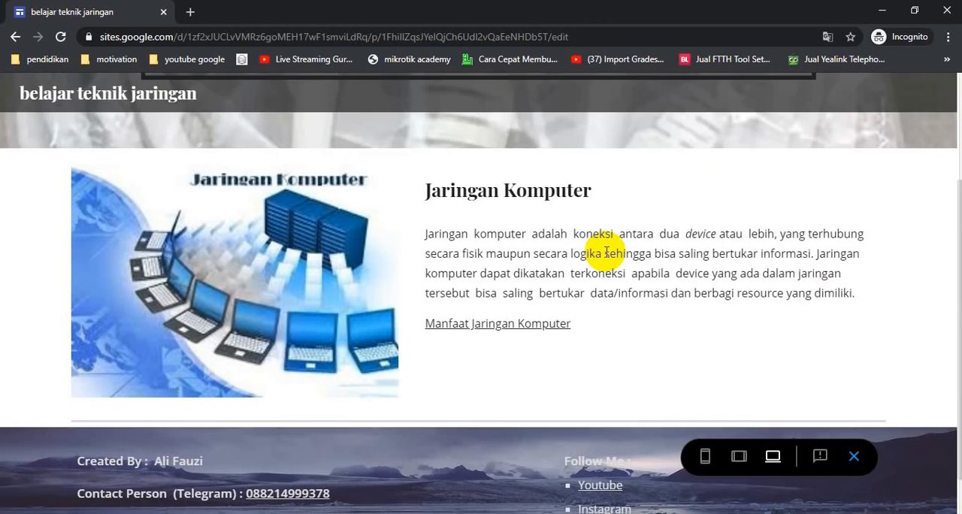
click(488, 299)
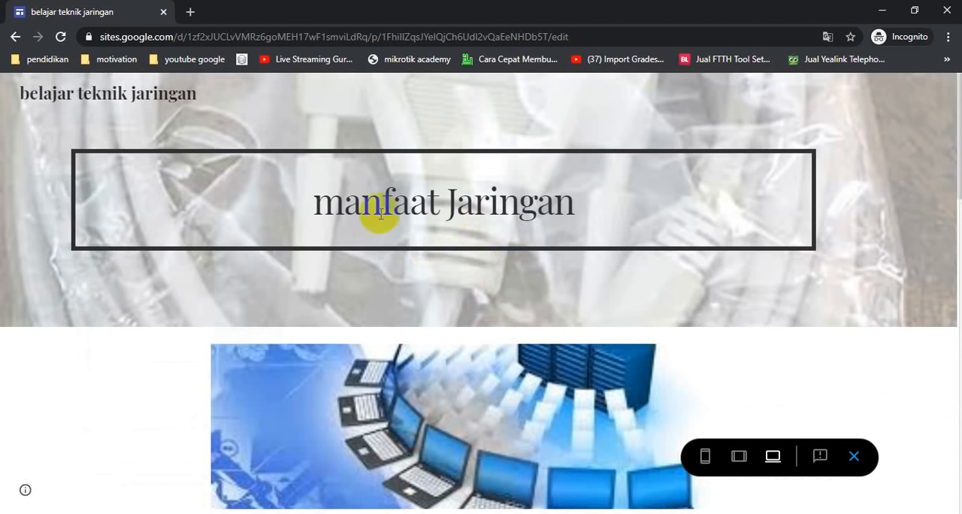
- Look through the previewed manfaat Jaringan page, test its button back to Halaman Muka, and return to editing
scroll(610, 286, down, 15)
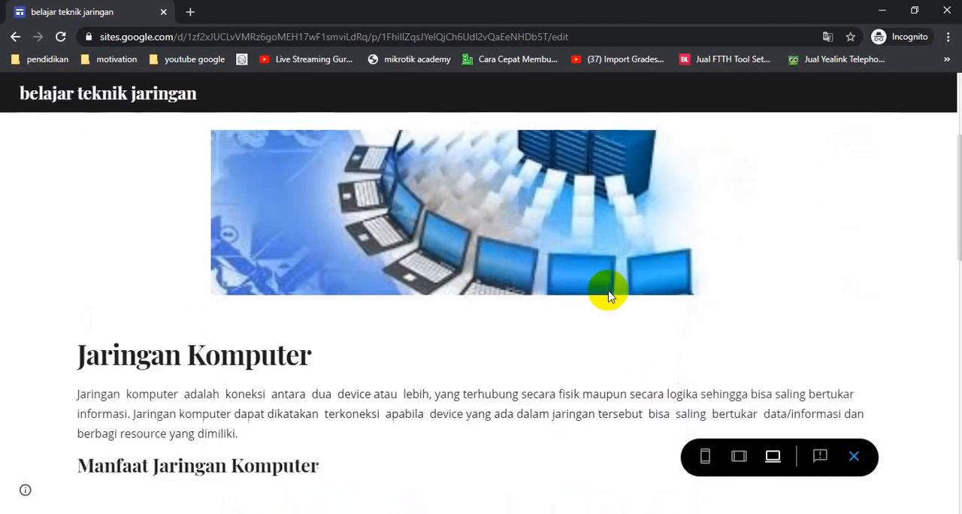
scroll(610, 286, down, 1)
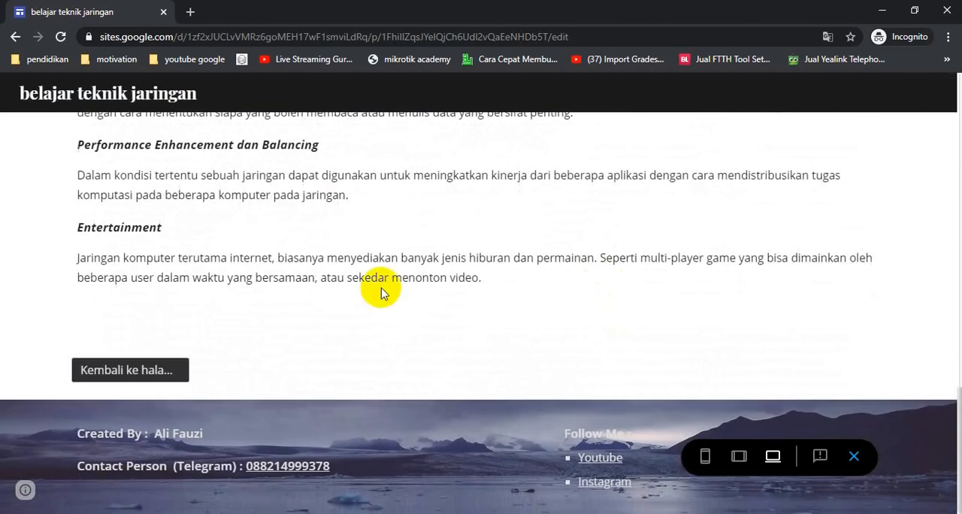
click(160, 374)
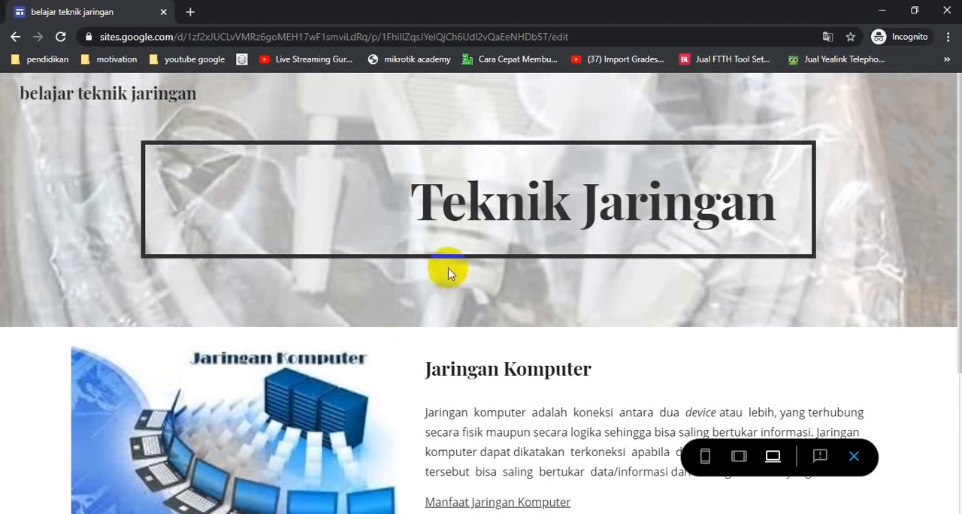
scroll(444, 338, down, 3)
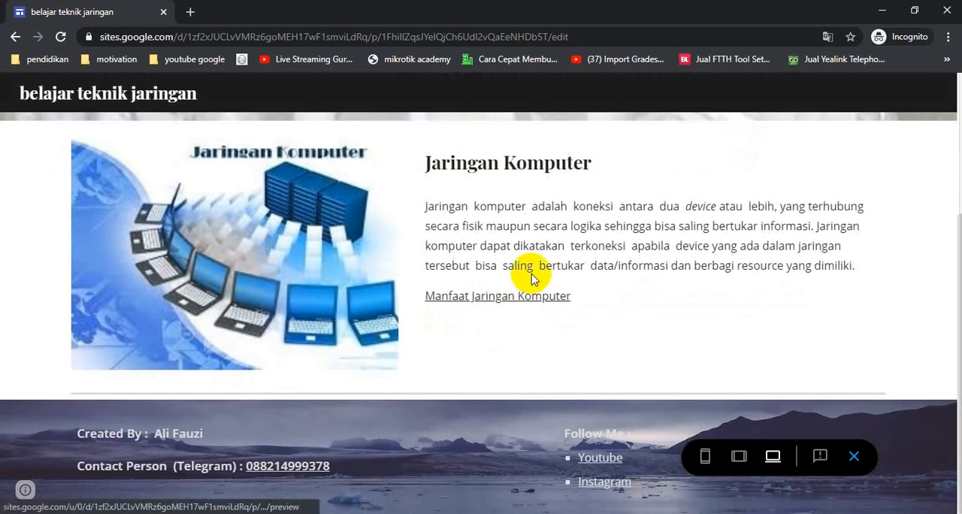
scroll(530, 279, up, 3)
scroll(498, 382, down, 2)
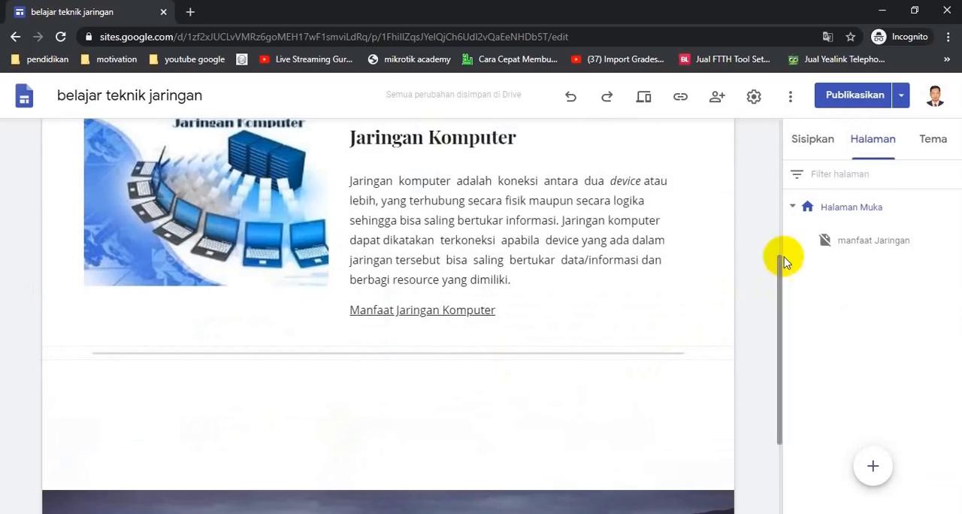
scroll(677, 181, up, 4)
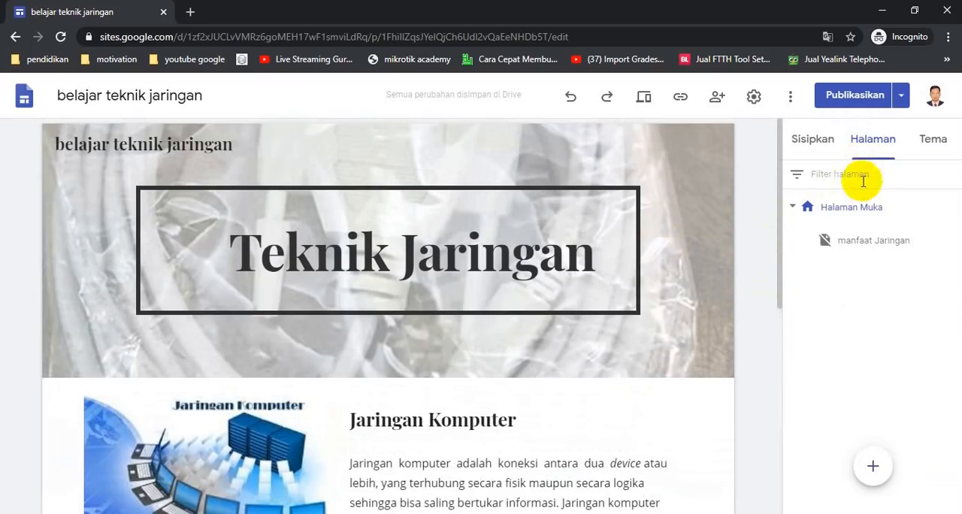
- Add two new top-level pages named "Pelajaran" and "Aktifitas" to the site
click(875, 469)
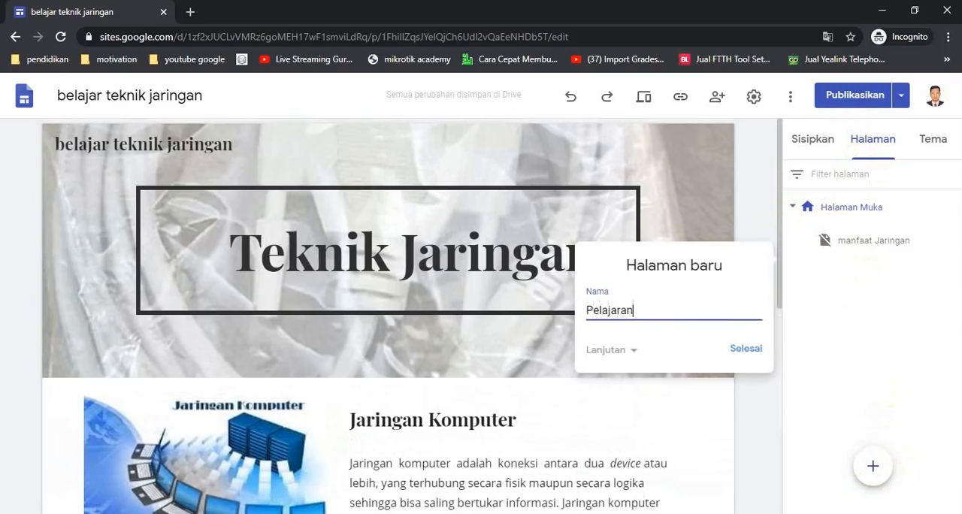
text(Pelajaran)
click(756, 358)
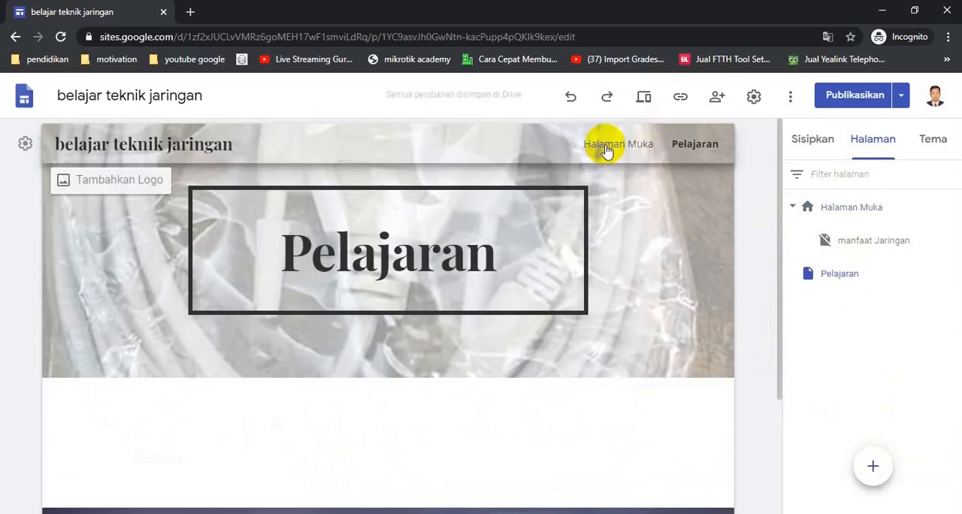
mouse_move(877, 464)
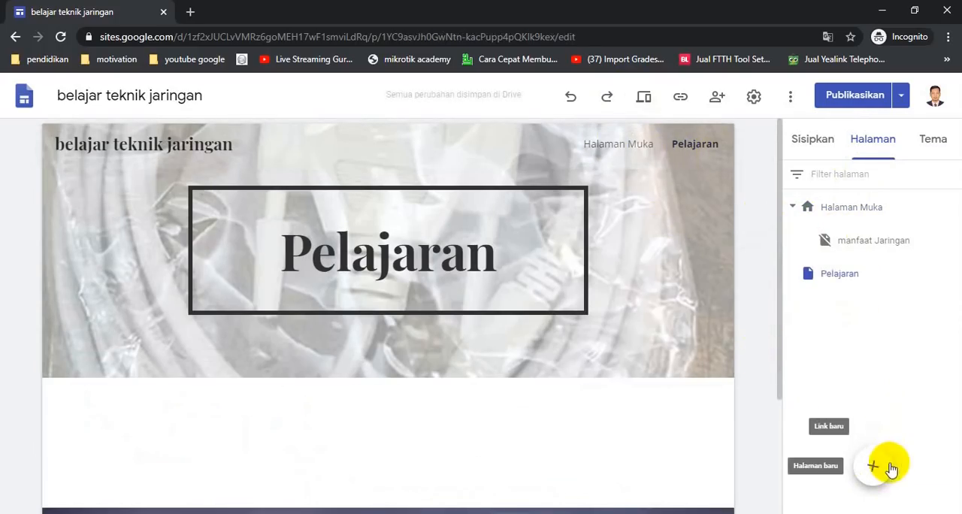
click(872, 468)
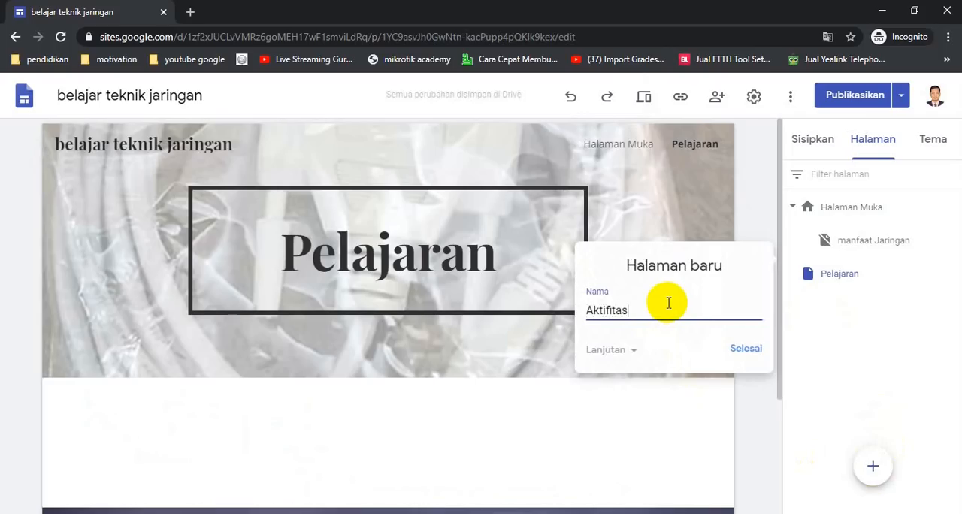
click(742, 351)
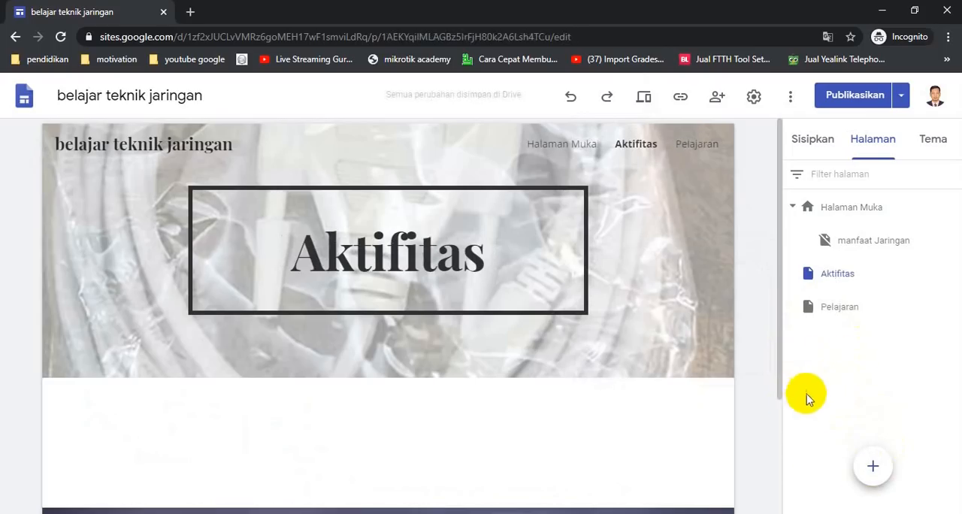
- Add a page named "Tentang" and reorder the new pages as Pelajaran, Aktifitas, Tentang
click(874, 467)
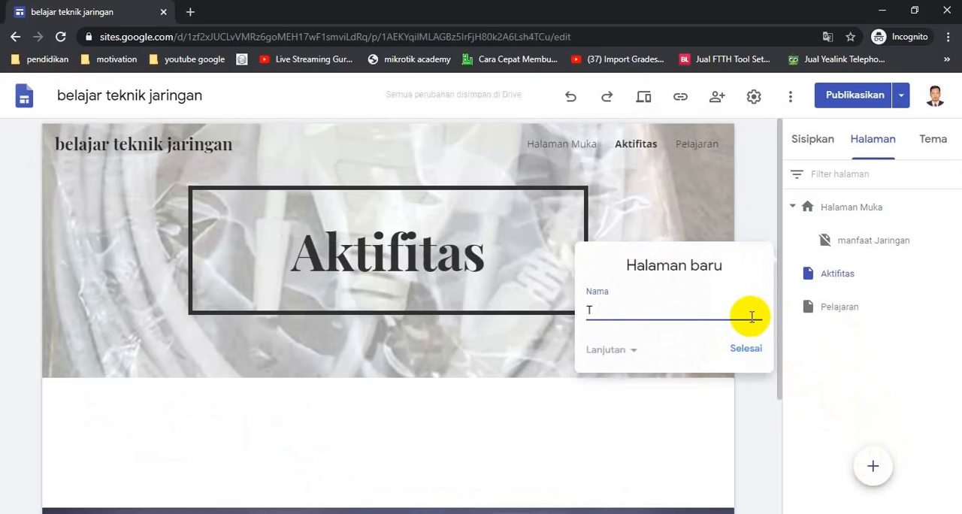
key(Return)
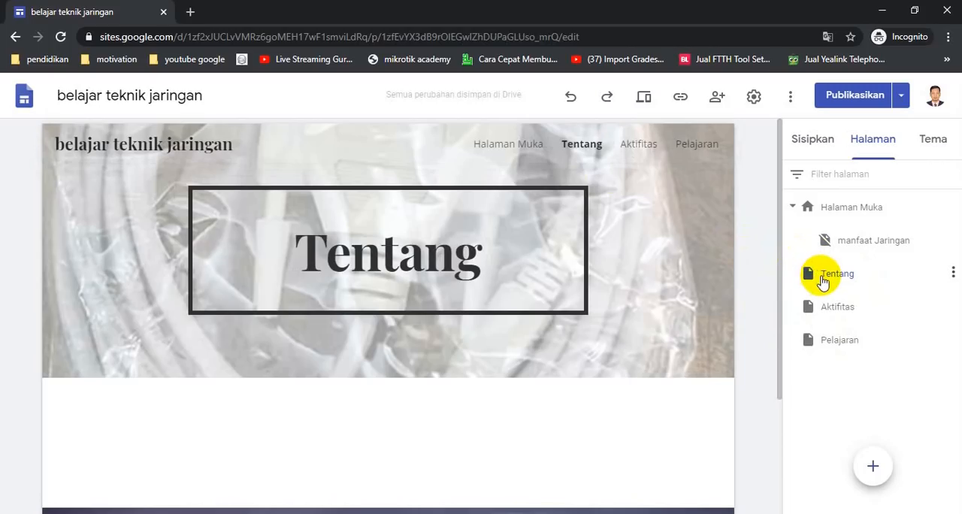
drag(822, 287, 822, 347)
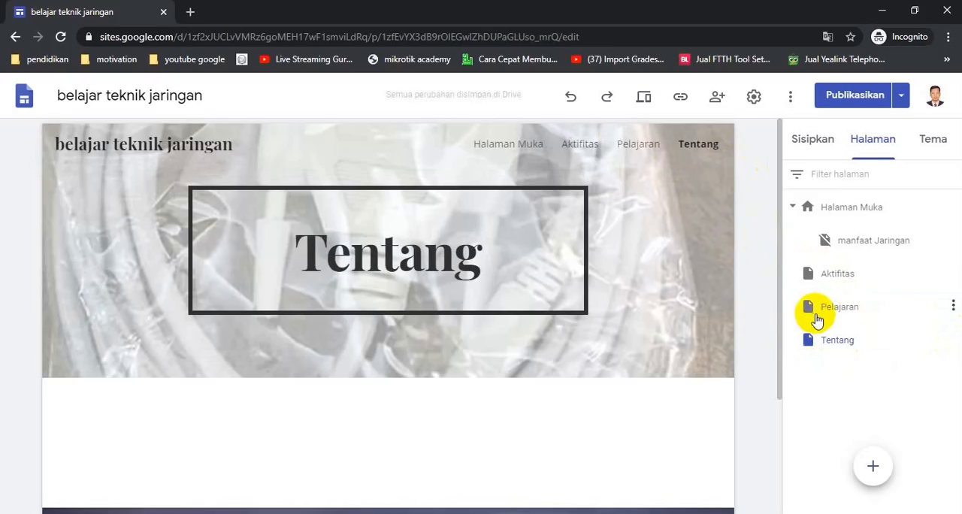
drag(810, 308, 814, 269)
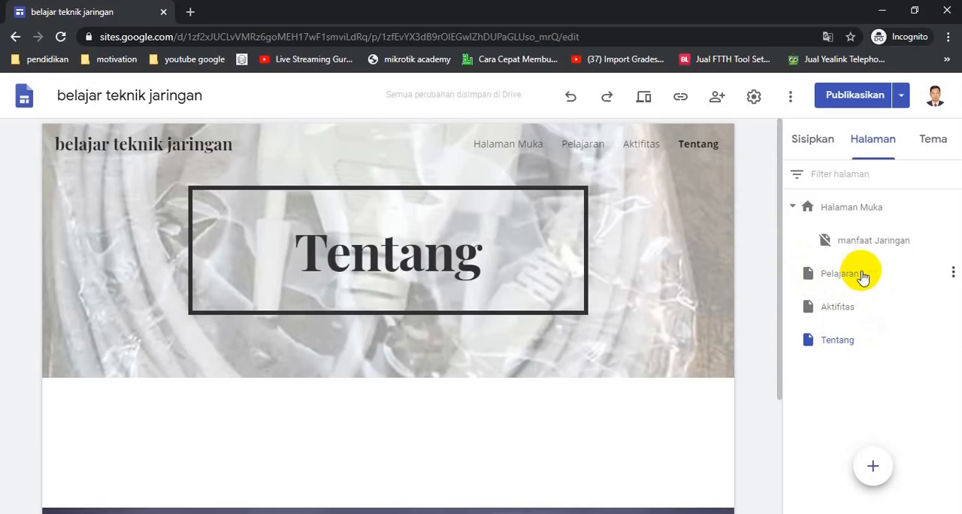
- Add a subpage named "Komputer dan Jaringan Dasar" under the Pelajaran page
click(951, 272)
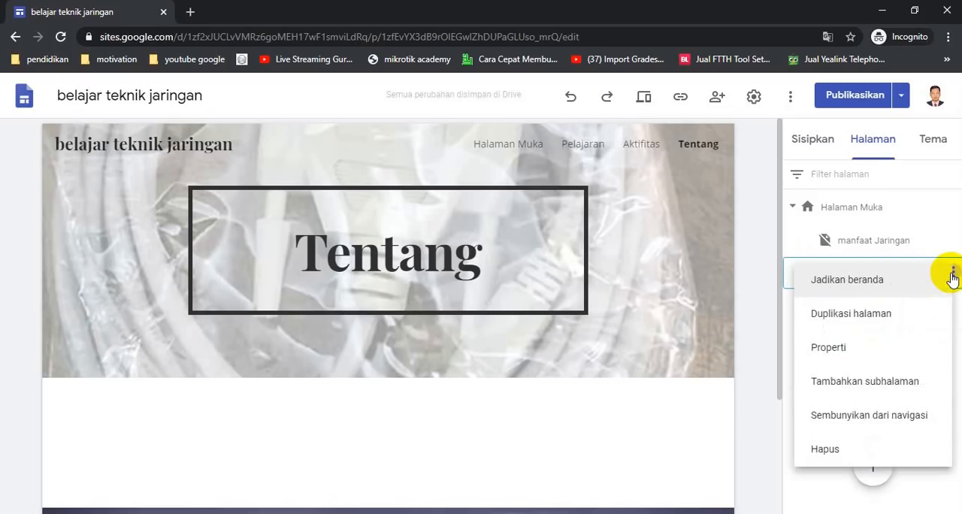
click(904, 389)
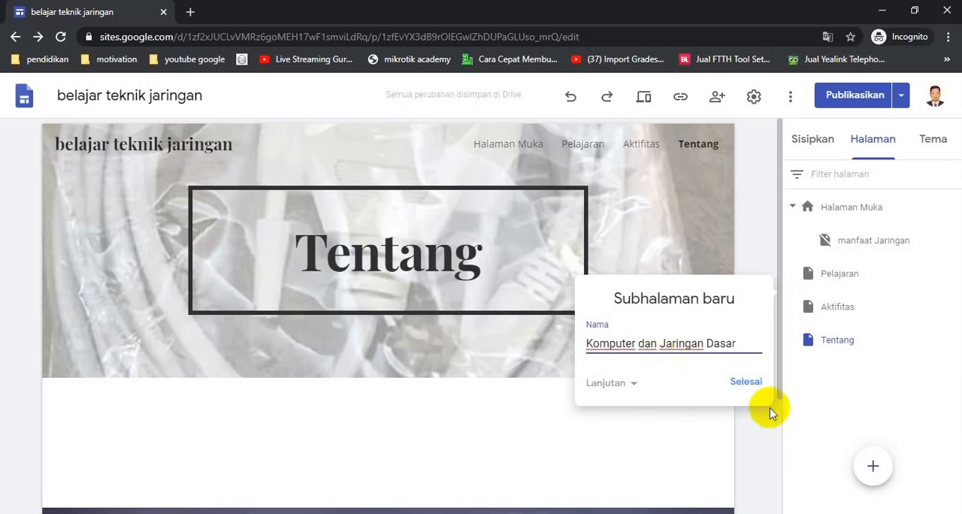
click(748, 383)
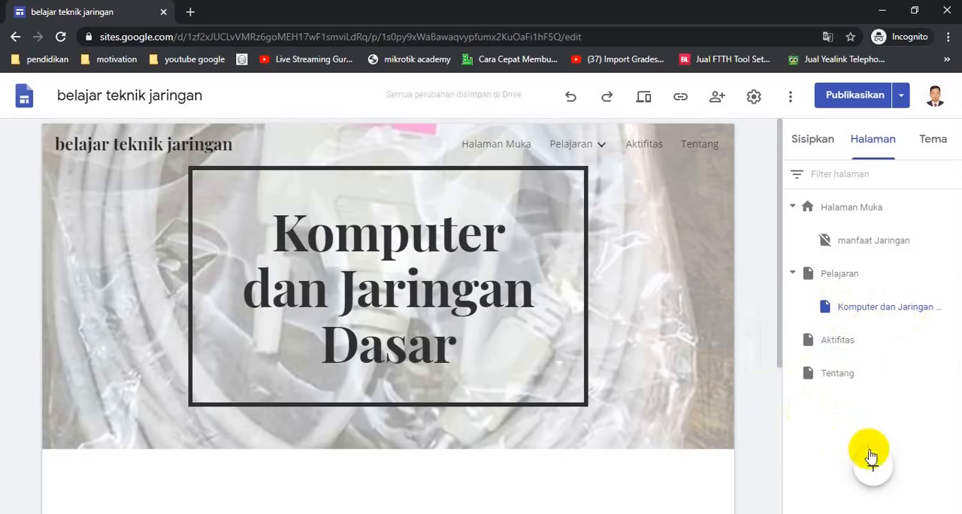
- Add a new page named "Sistem Komputer" and move it under Pelajaran as a subpage
mouse_move(870, 472)
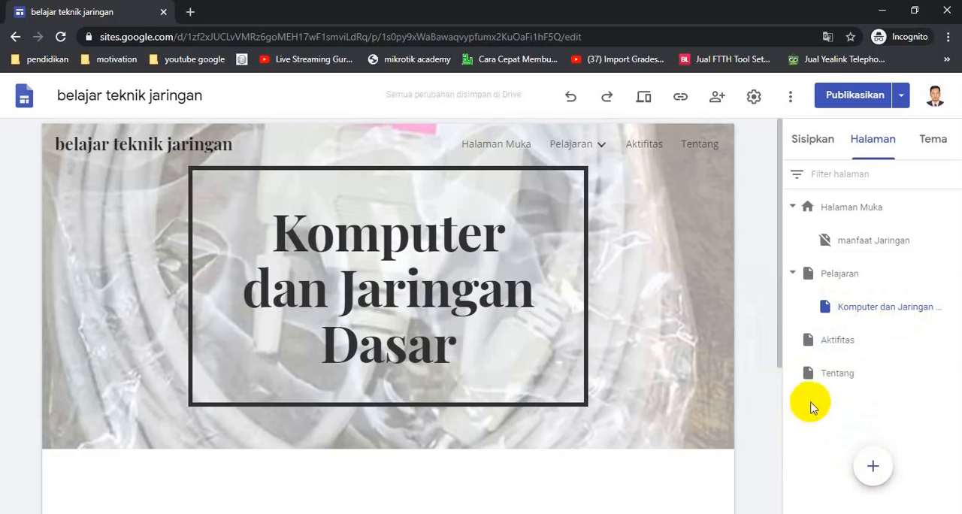
click(873, 469)
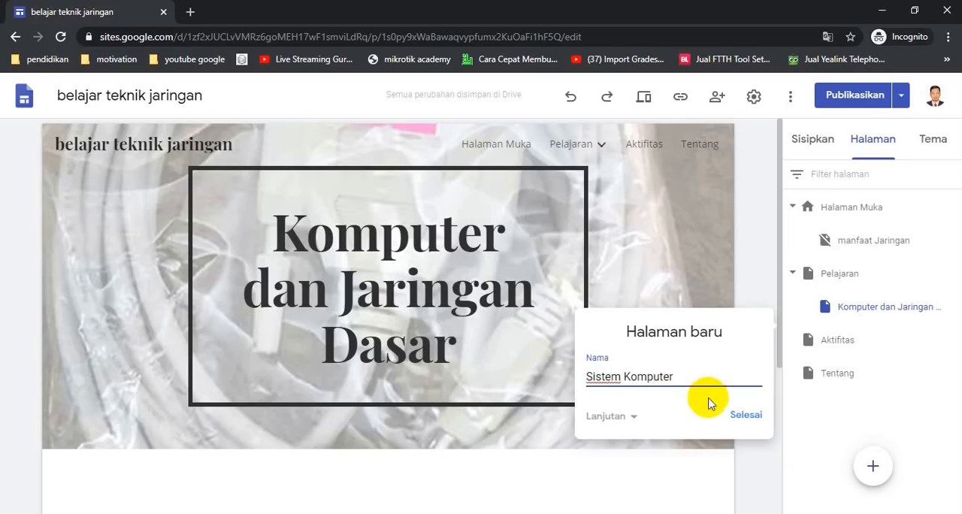
click(745, 416)
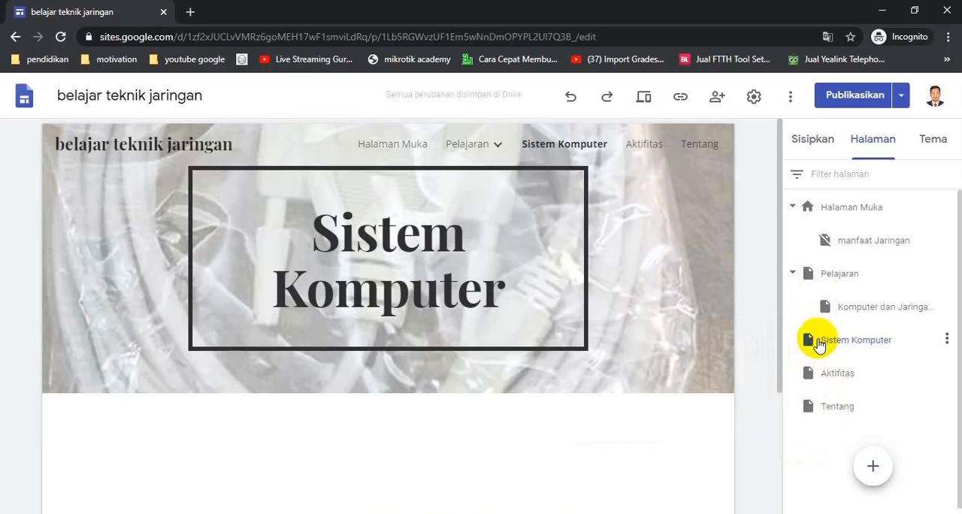
drag(811, 339, 834, 274)
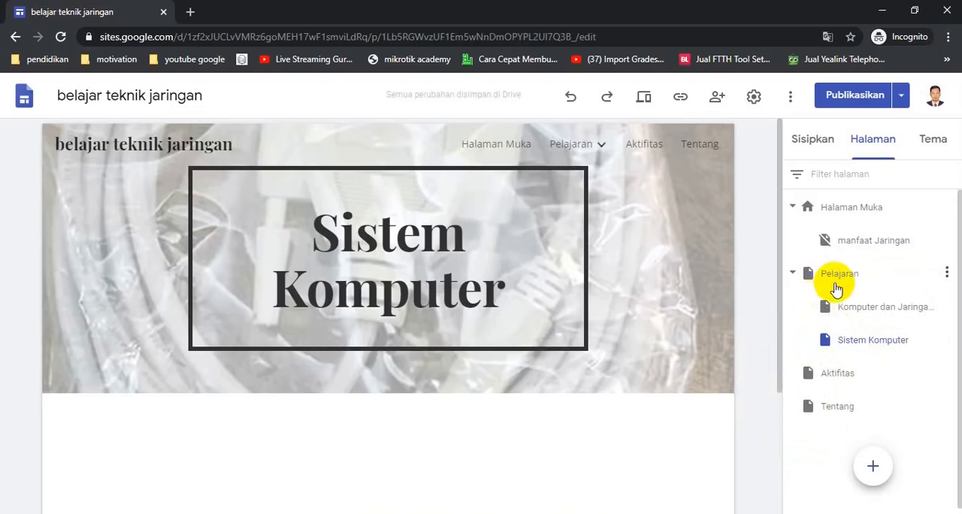
mouse_move(571, 152)
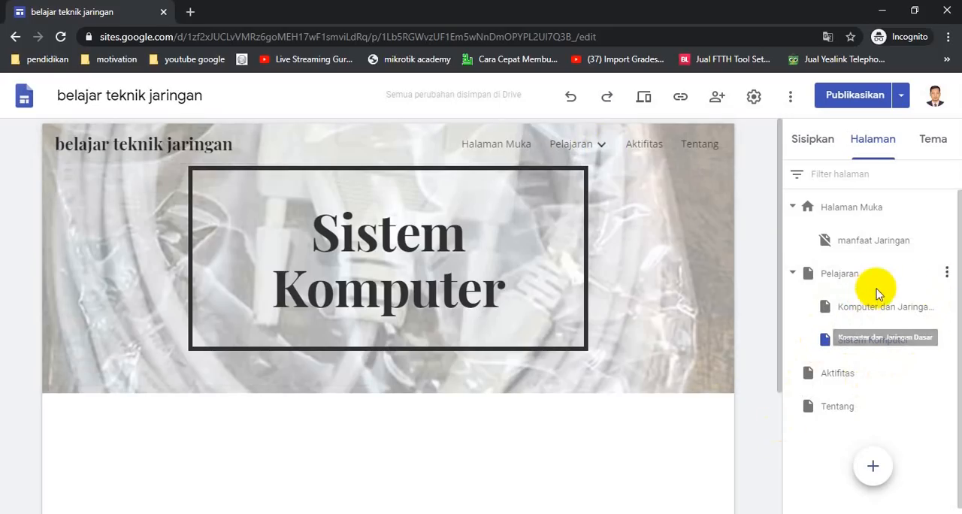
click(946, 273)
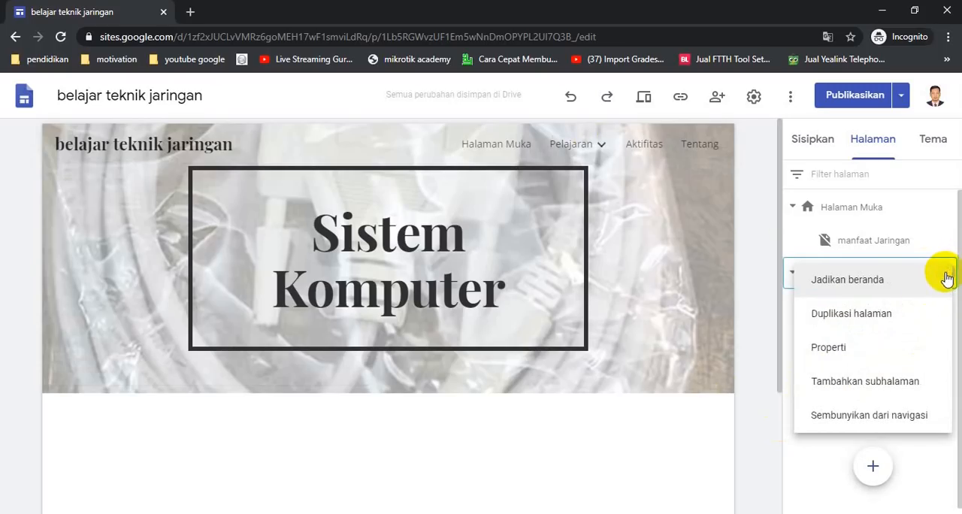
click(810, 477)
mouse_move(869, 460)
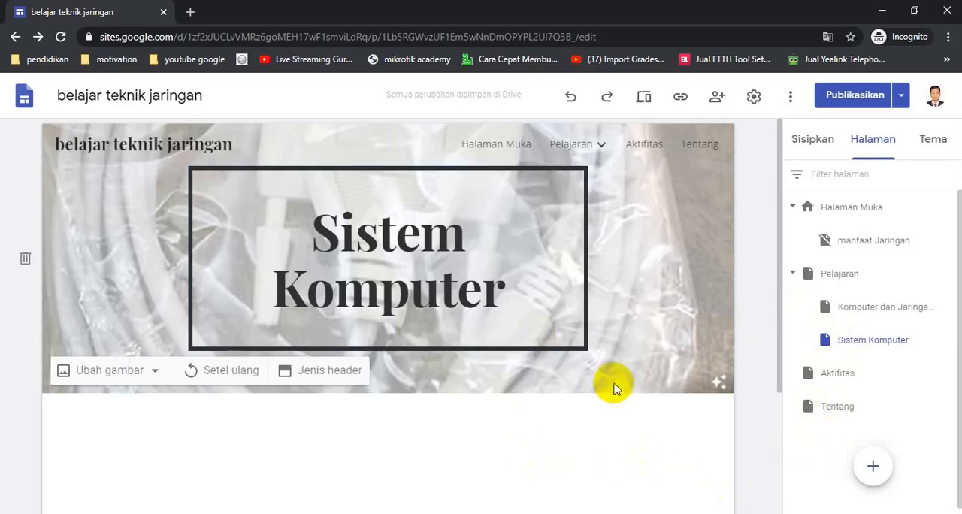
- Open the Komputer dan Jaringan Dasar page and set its header title to the smaller Judul heading style
click(870, 314)
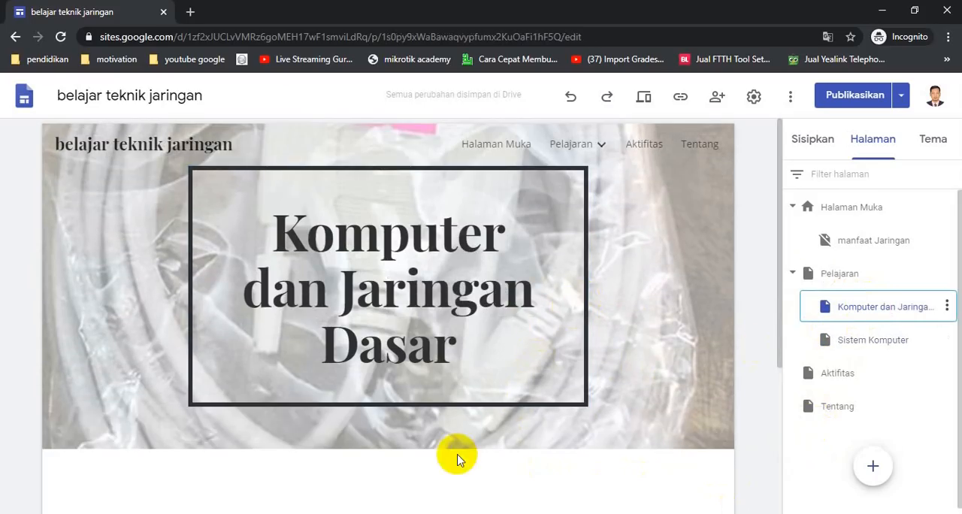
scroll(467, 450, down, 1)
scroll(467, 451, down, 2)
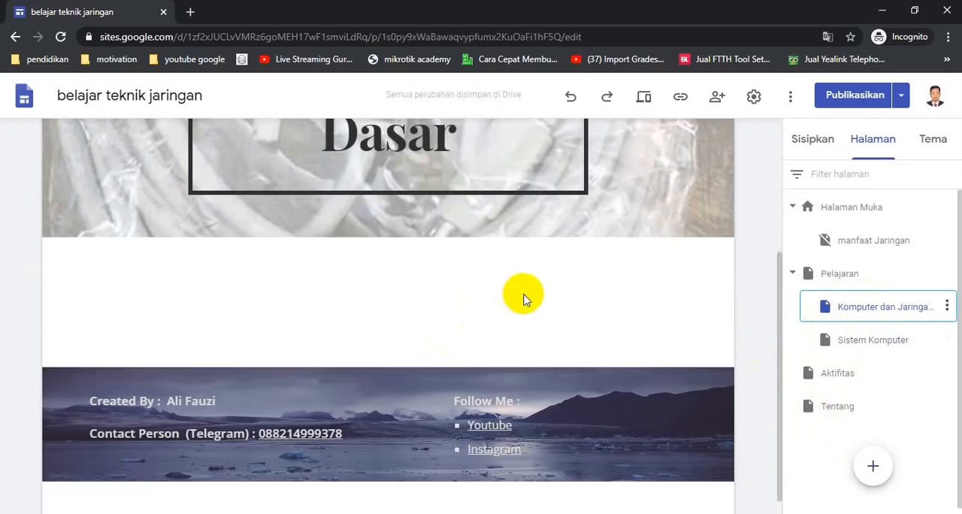
click(813, 137)
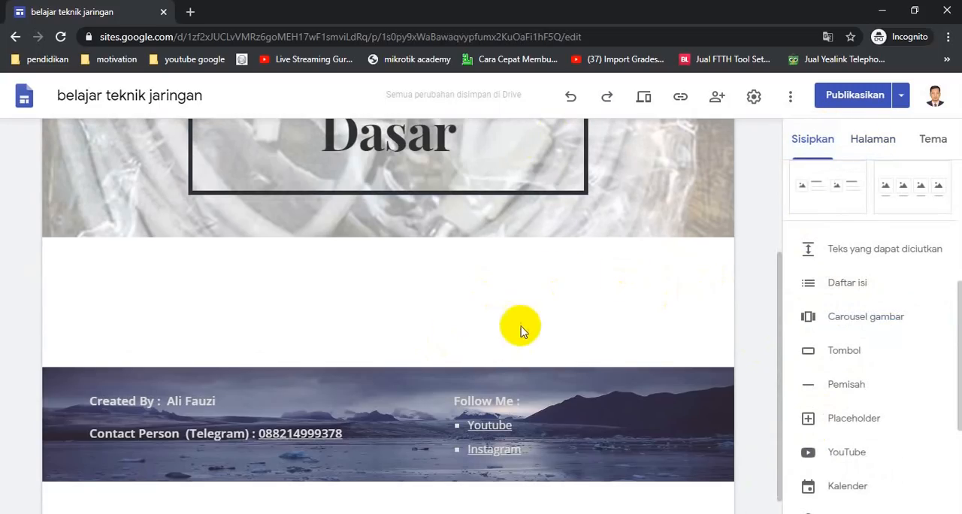
scroll(580, 244, up, 2)
click(502, 219)
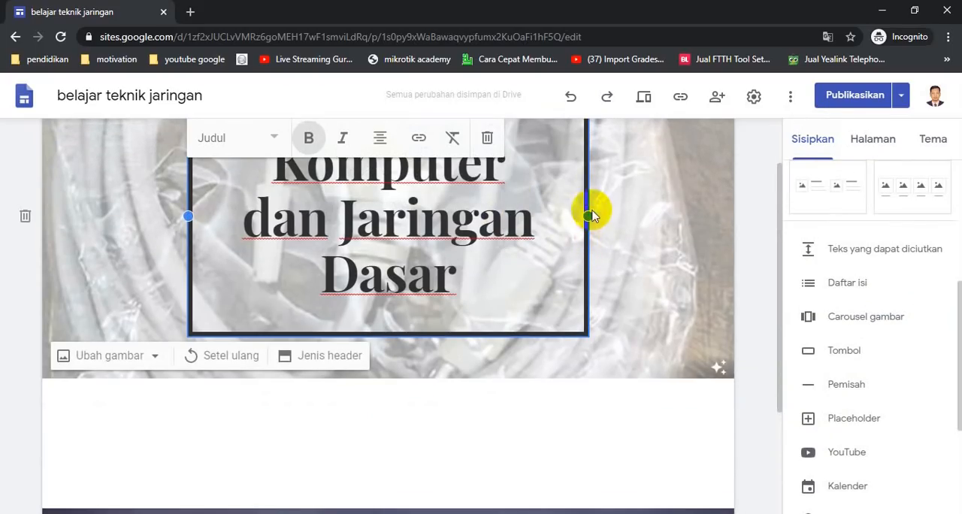
click(272, 142)
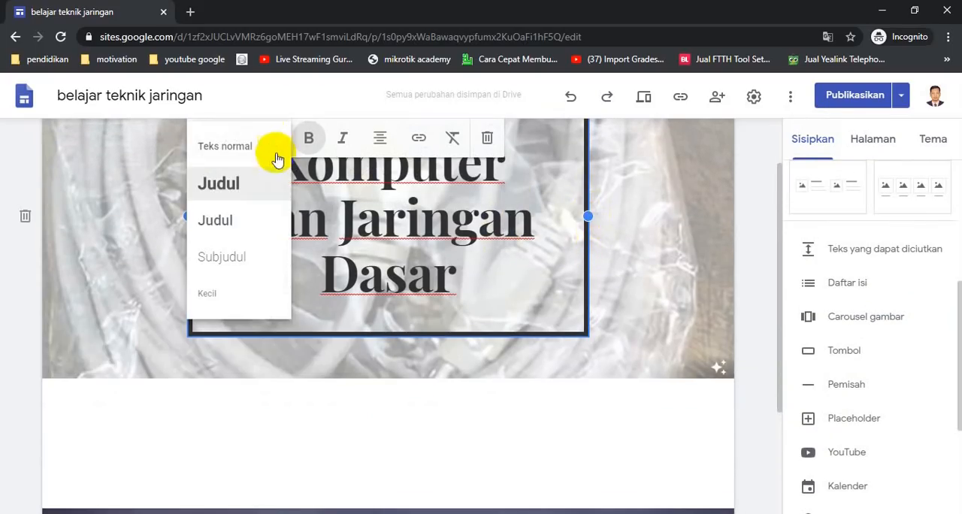
click(243, 244)
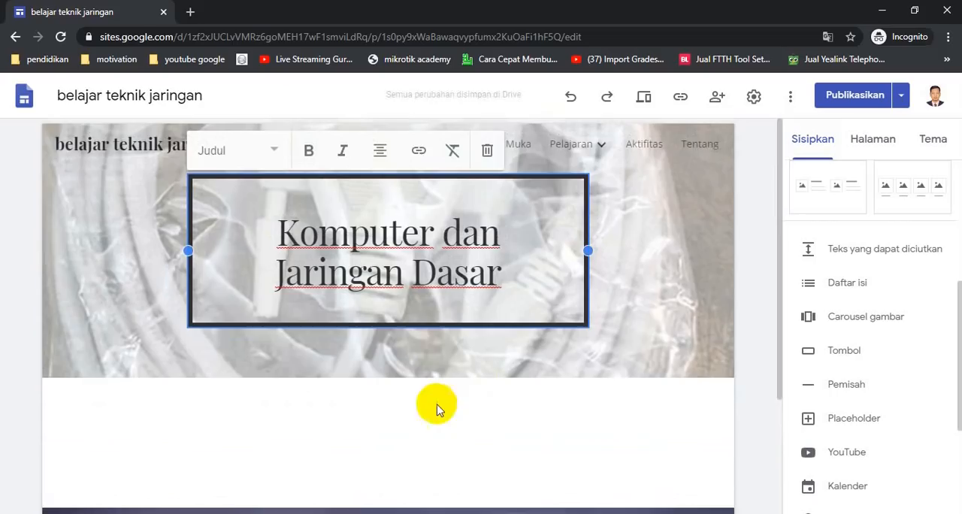
click(428, 431)
- Insert a layout section with one image placeholder beside heading and body text below the page header
scroll(285, 434, down, 2)
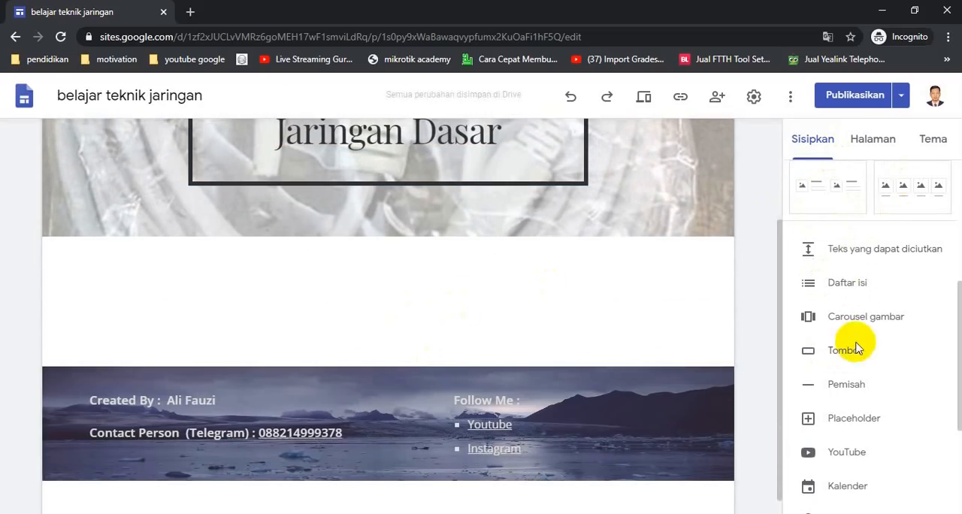
scroll(873, 323, down, 4)
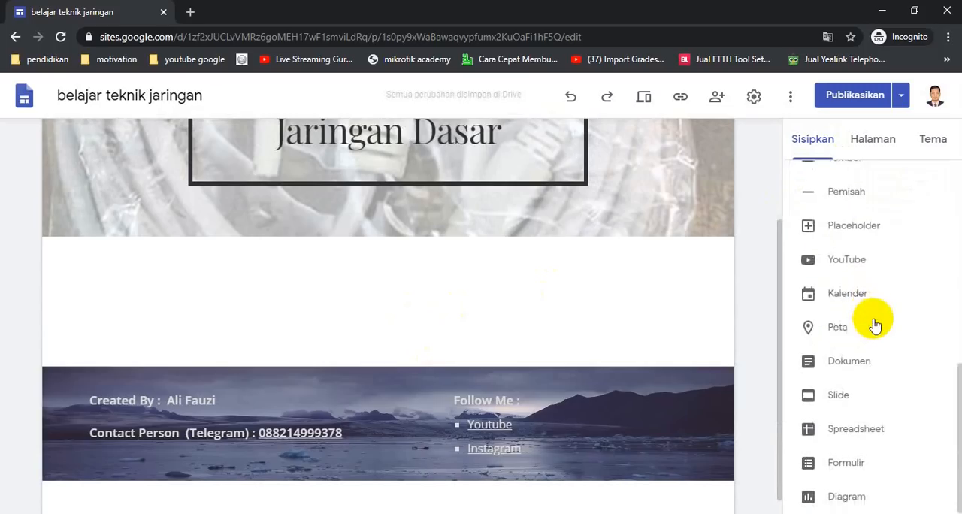
scroll(874, 323, up, 3)
scroll(839, 297, down, 1)
scroll(841, 316, up, 3)
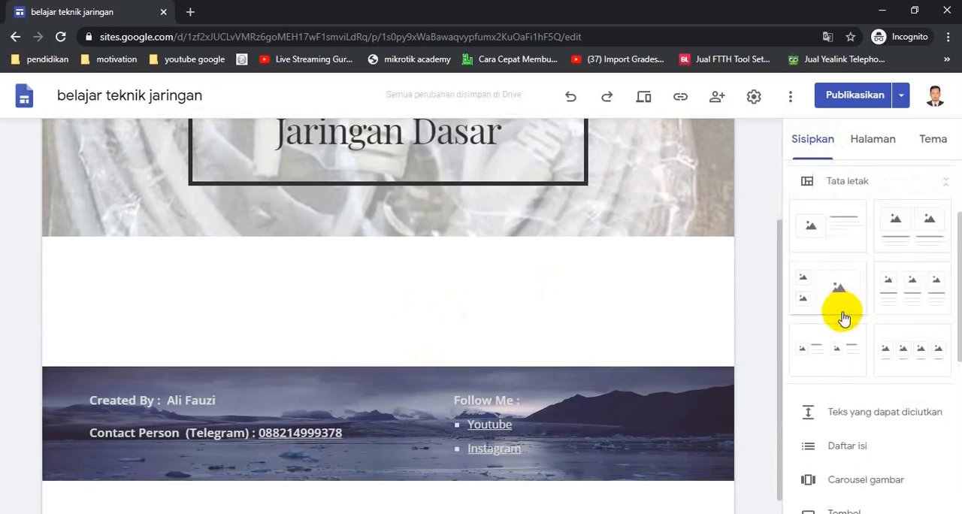
scroll(889, 410, down, 1)
scroll(864, 402, up, 2)
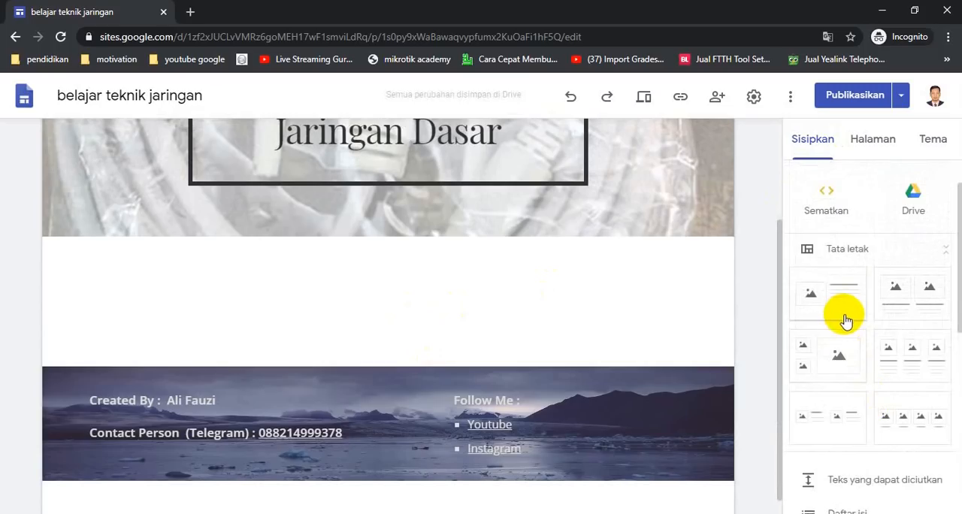
drag(840, 296, 208, 271)
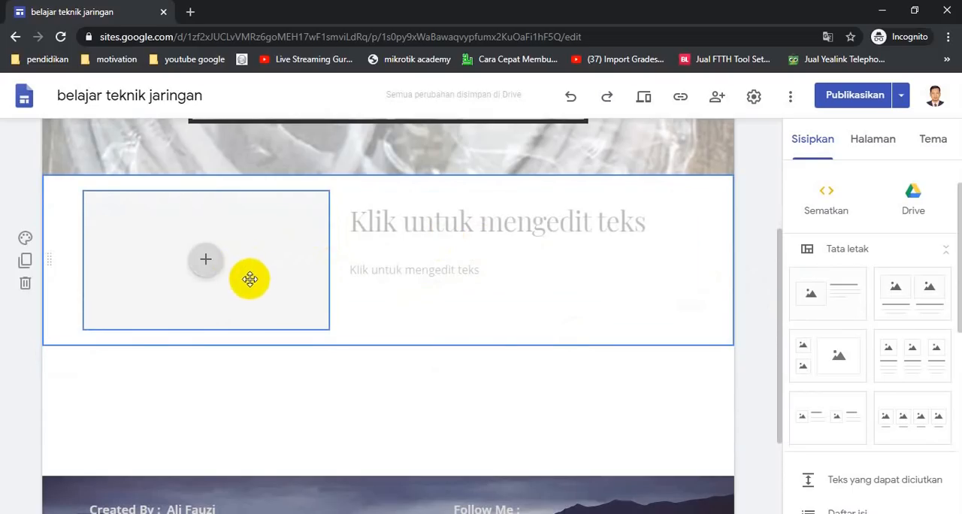
- Fill in the new section with the heading "Materi 1" and the body text "Instalasi Komputer"
click(421, 229)
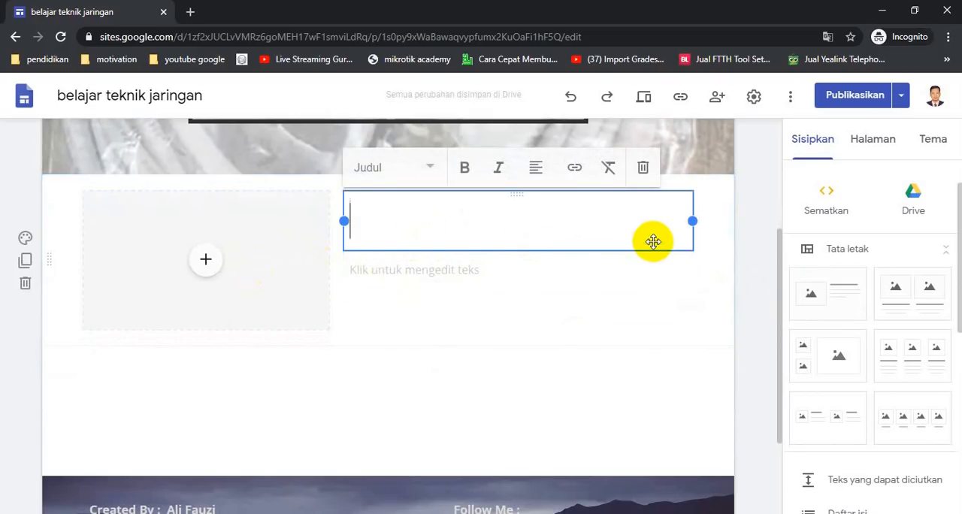
text(Materi 1)
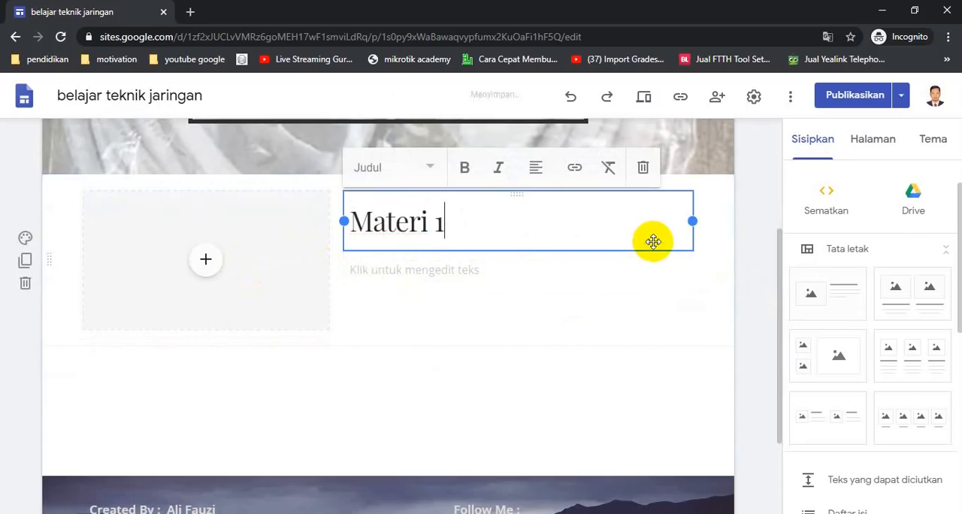
click(489, 272)
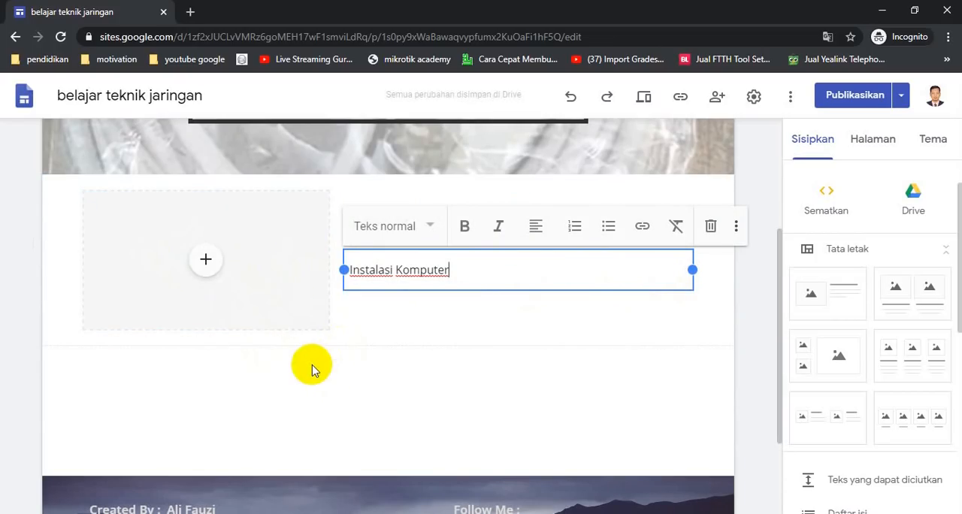
click(386, 379)
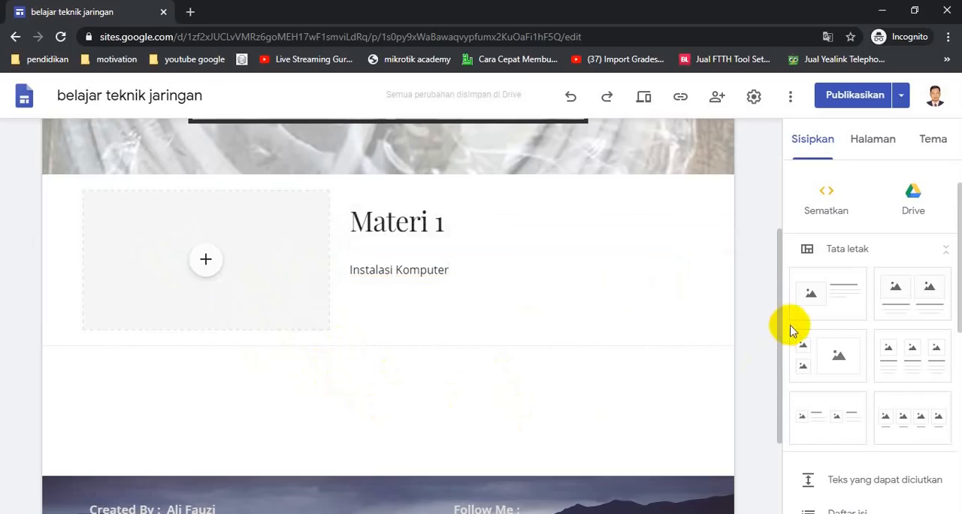
- Add a second image-and-text section below Materi 1 with the heading "Materi 2" and body text "Pengkabelan"
drag(822, 294, 279, 412)
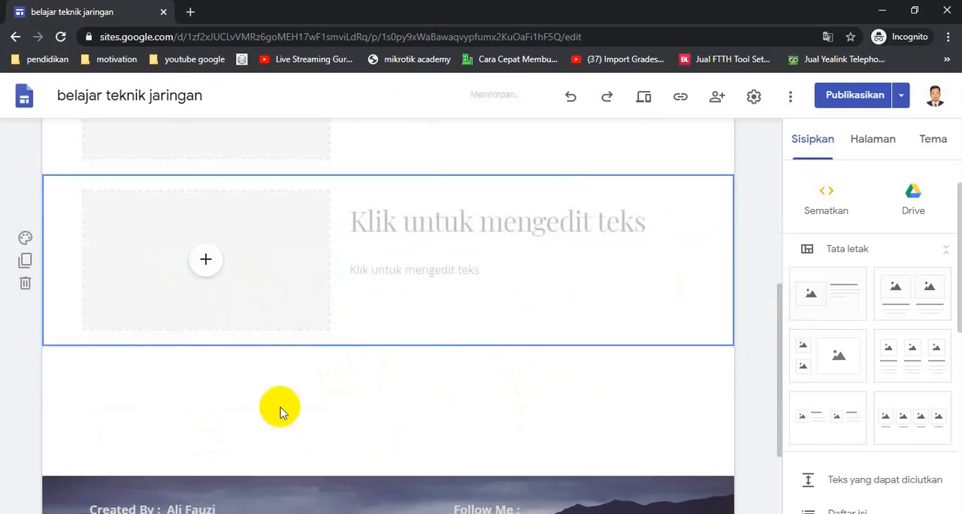
click(432, 241)
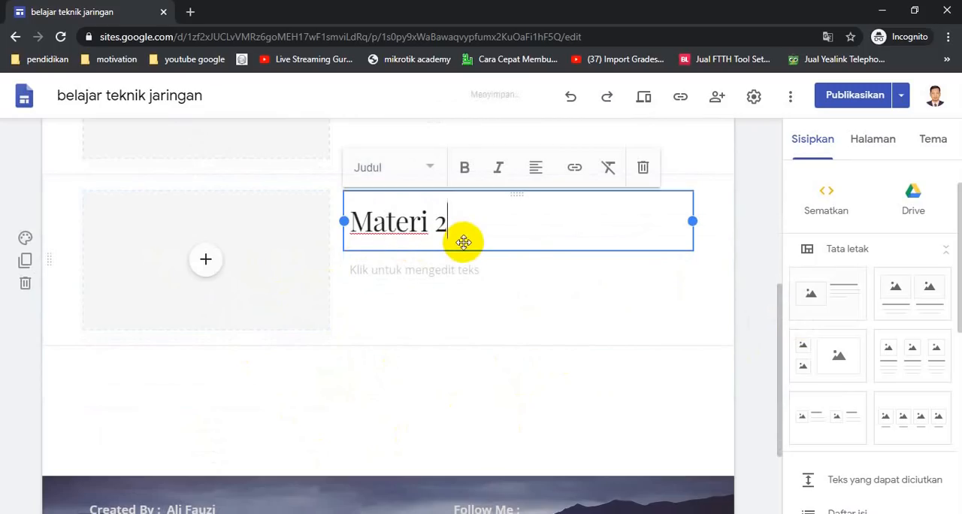
click(461, 273)
click(451, 270)
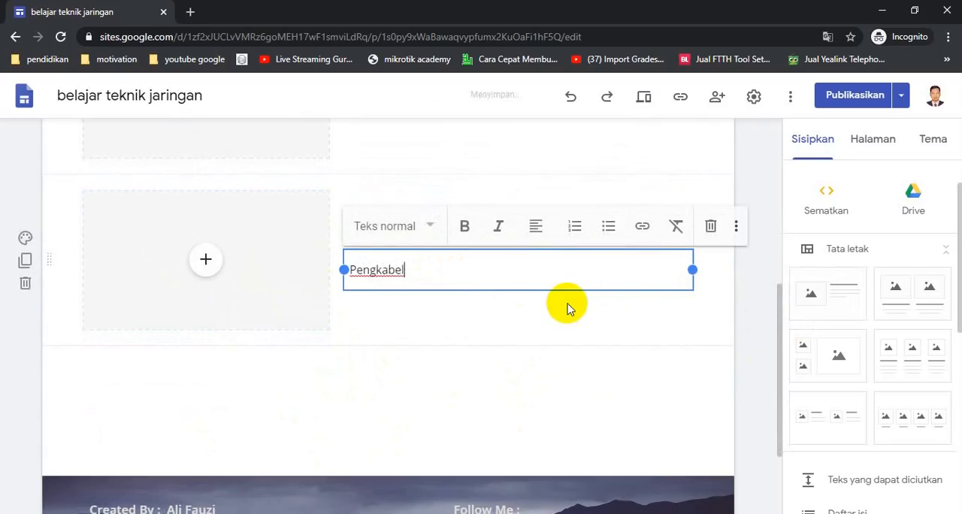
click(528, 367)
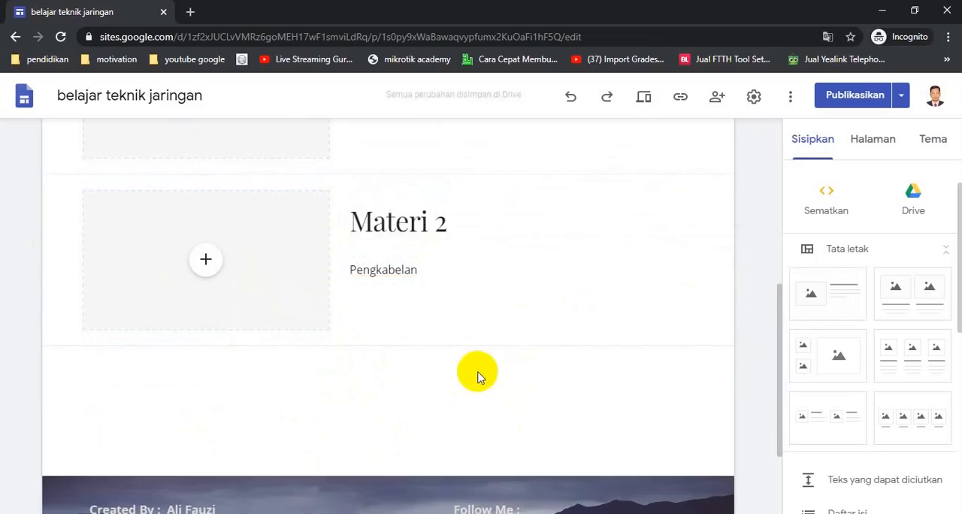
scroll(469, 375, up, 2)
scroll(461, 396, up, 3)
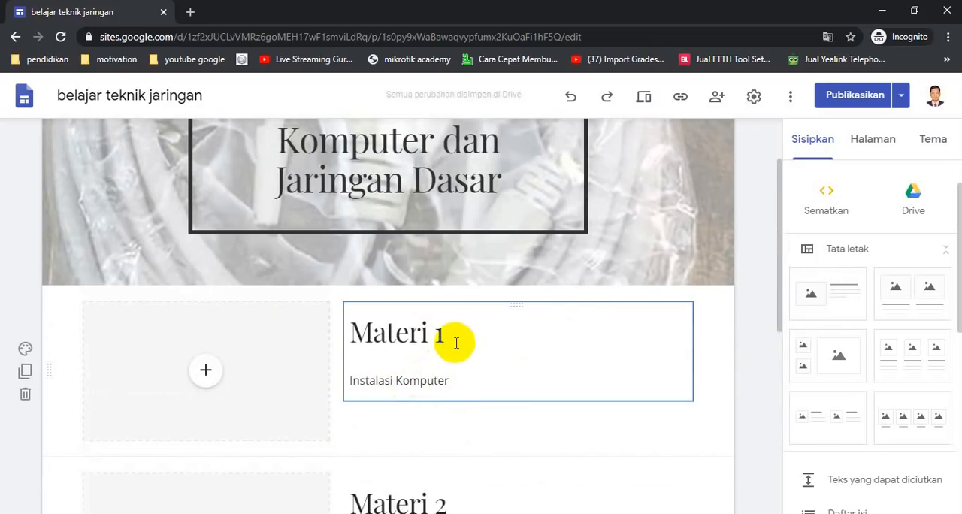
- Add a new page named "Materi 1 KJD" and nest it under the Komputer dan Jaringan Dasar page
click(890, 143)
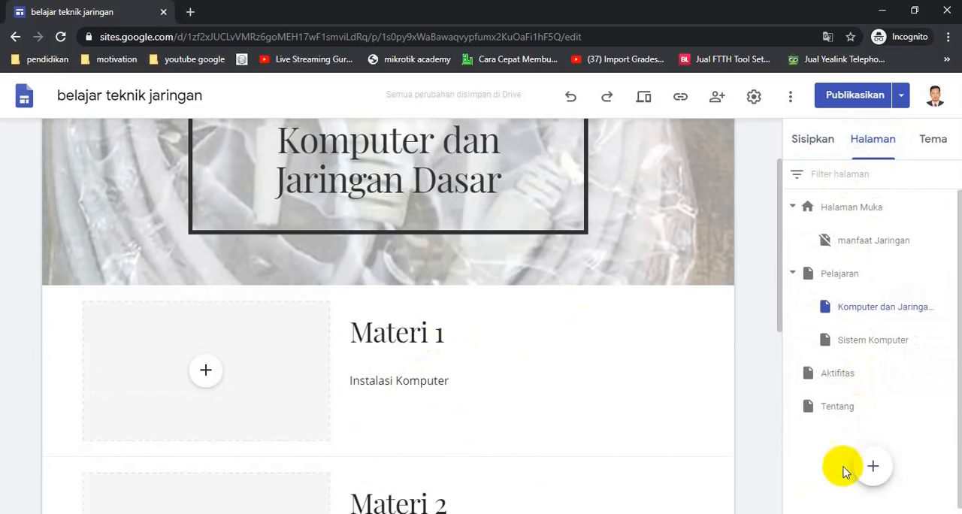
mouse_move(872, 468)
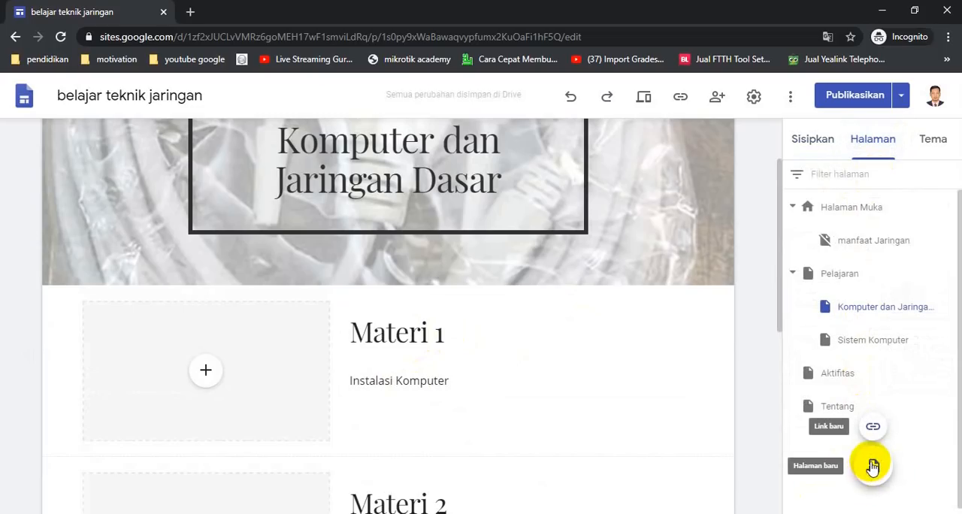
click(872, 467)
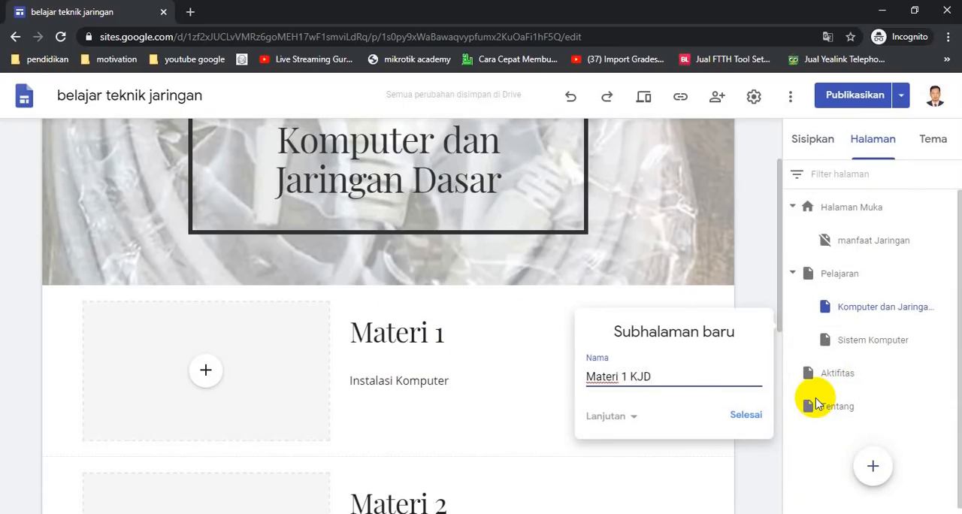
click(746, 415)
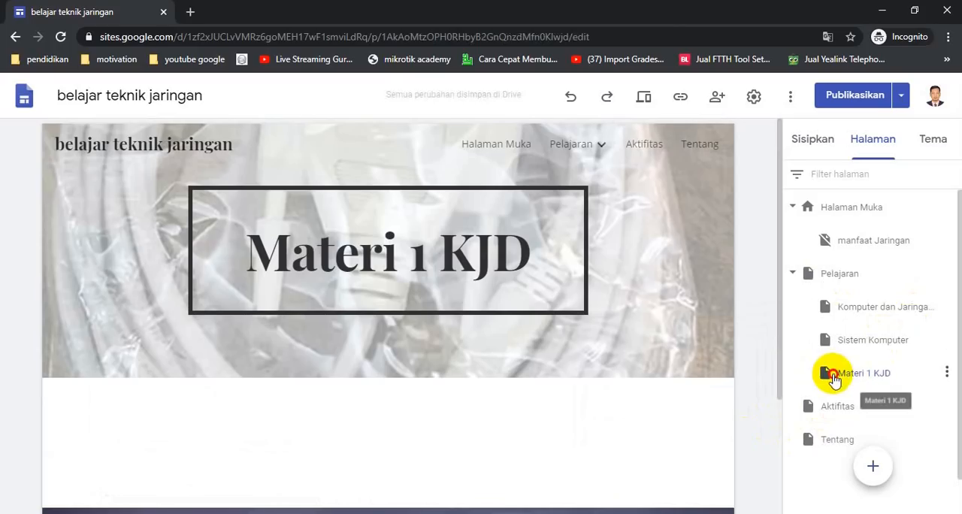
drag(829, 371, 849, 309)
- Add a page named "Materi 2 KJD" under Komputer dan Jaringan Dasar and order it after Materi 1 KJD
mouse_move(869, 490)
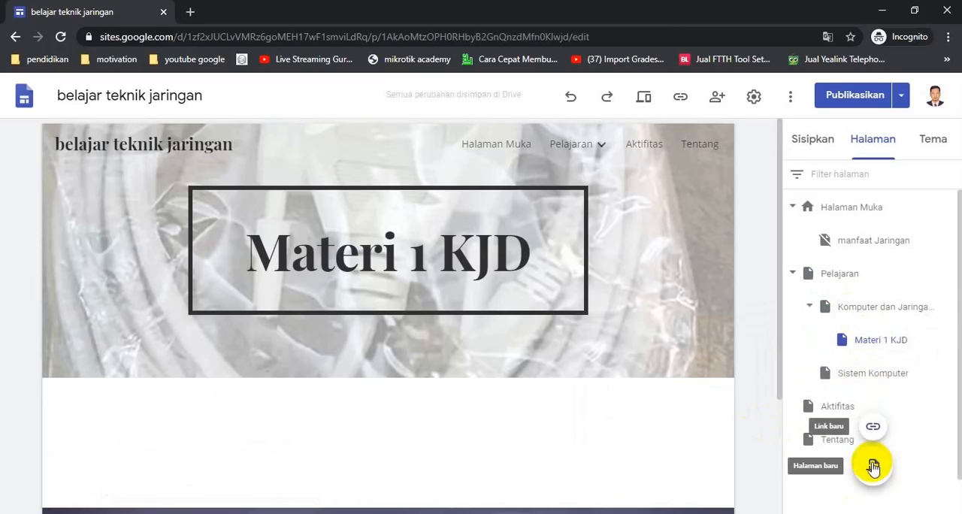
click(871, 468)
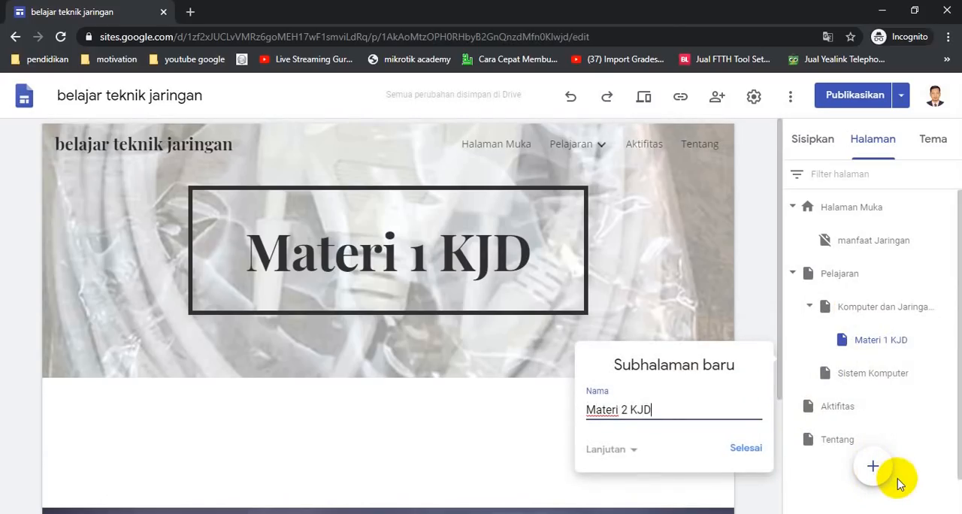
text(Materi 2 KJD)
click(751, 455)
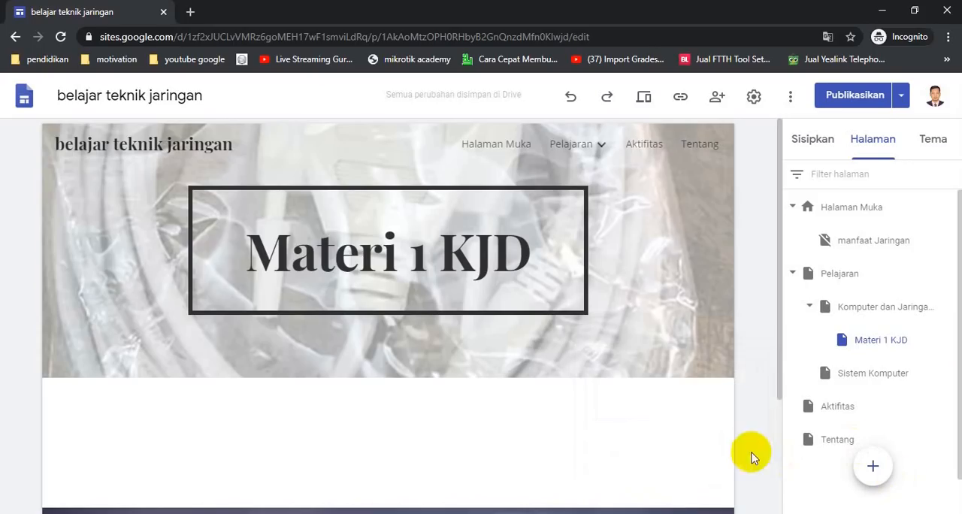
drag(851, 405, 881, 323)
click(836, 376)
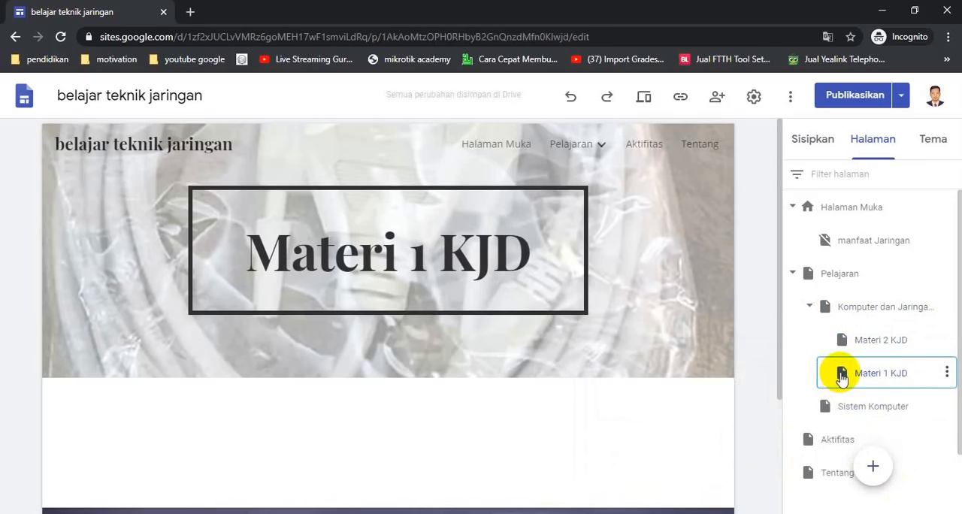
drag(918, 379, 835, 342)
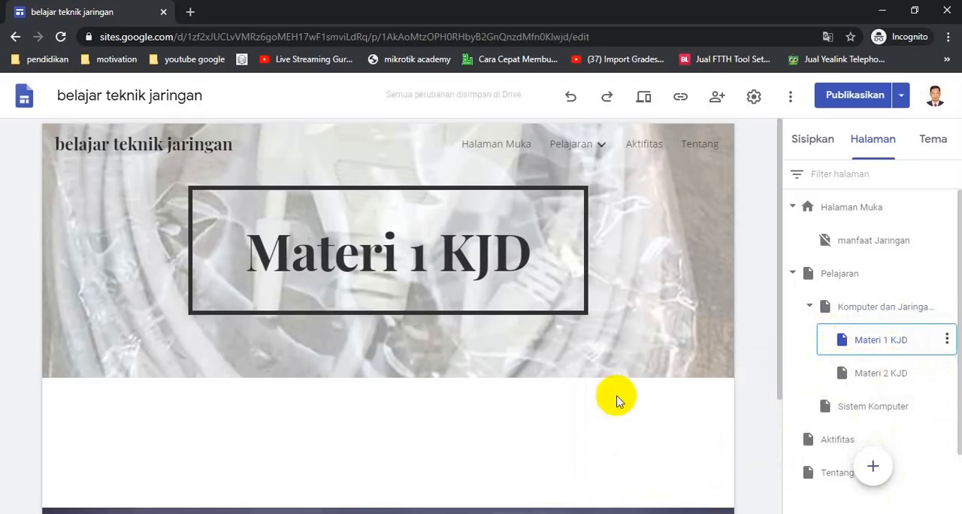
- Change the header title of the Materi 1 KJD page to "Materi 1 Komputer dan Jaringan Dasar"
mouse_move(584, 314)
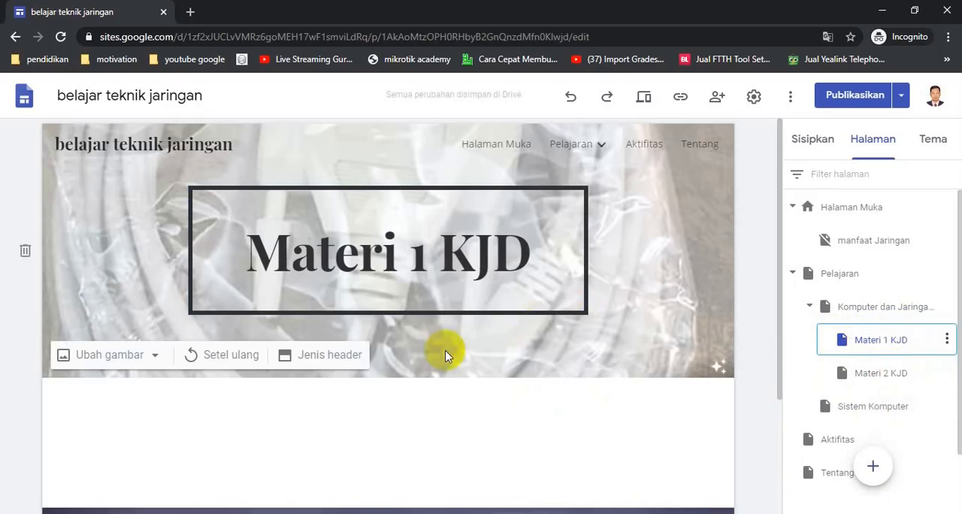
click(454, 256)
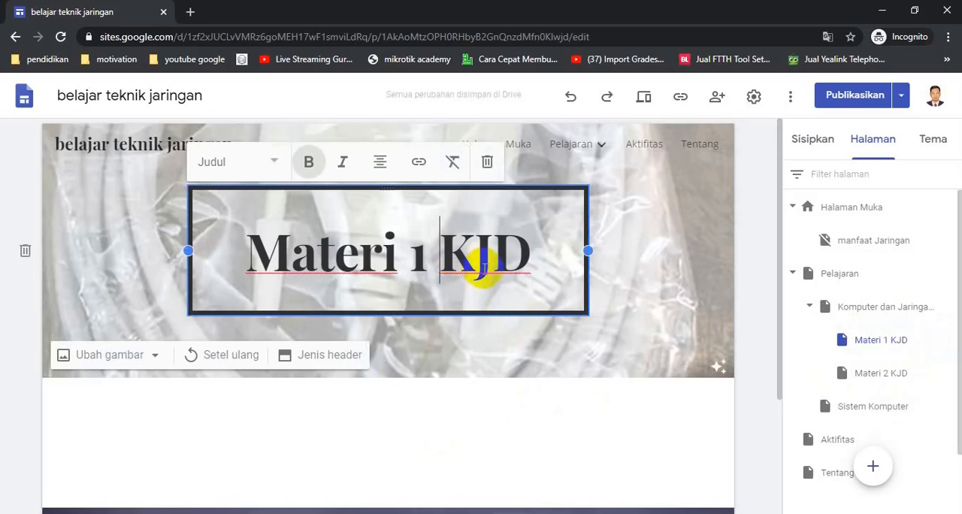
double_click(483, 269)
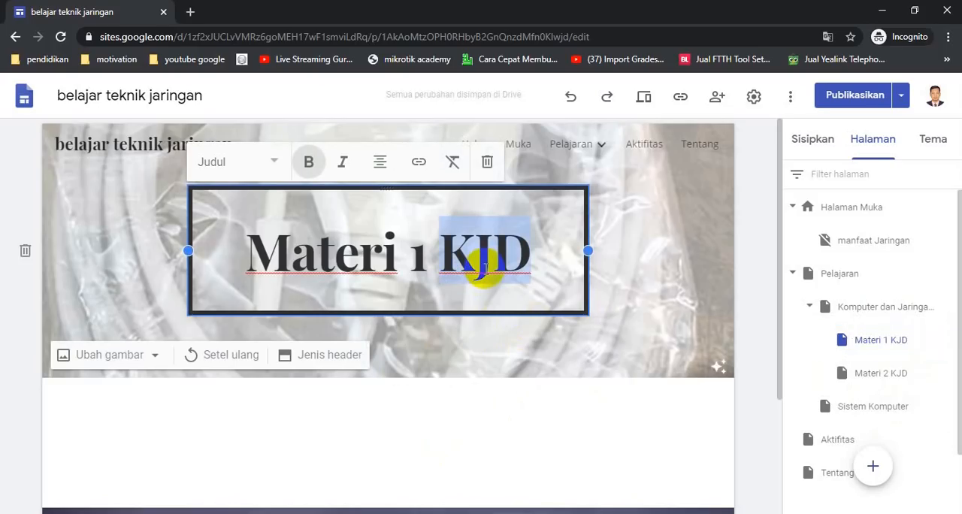
text(Komputer)
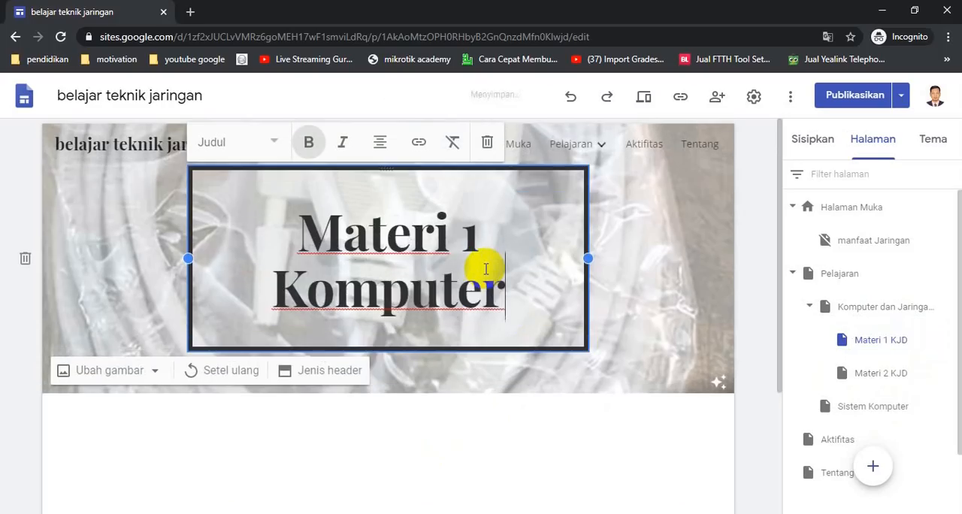
text( dan Jari)
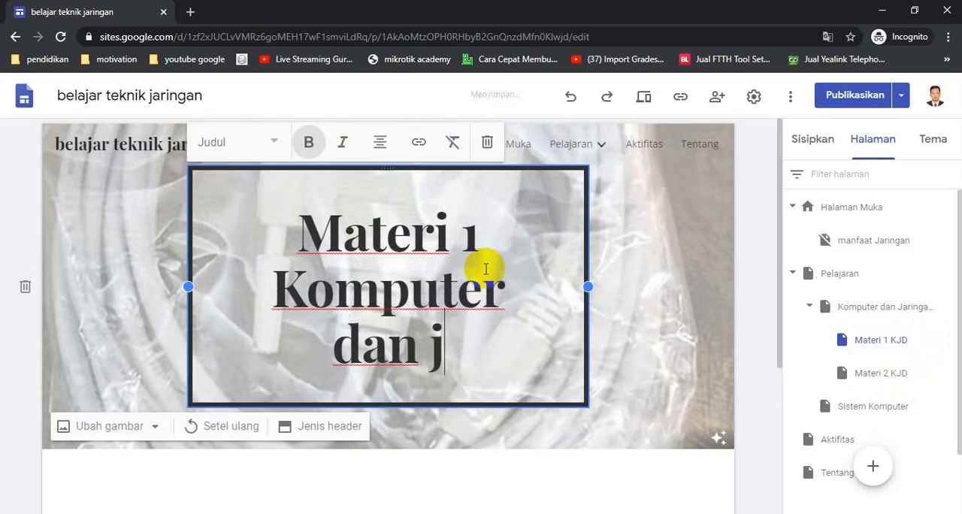
text(ngan Dasar)
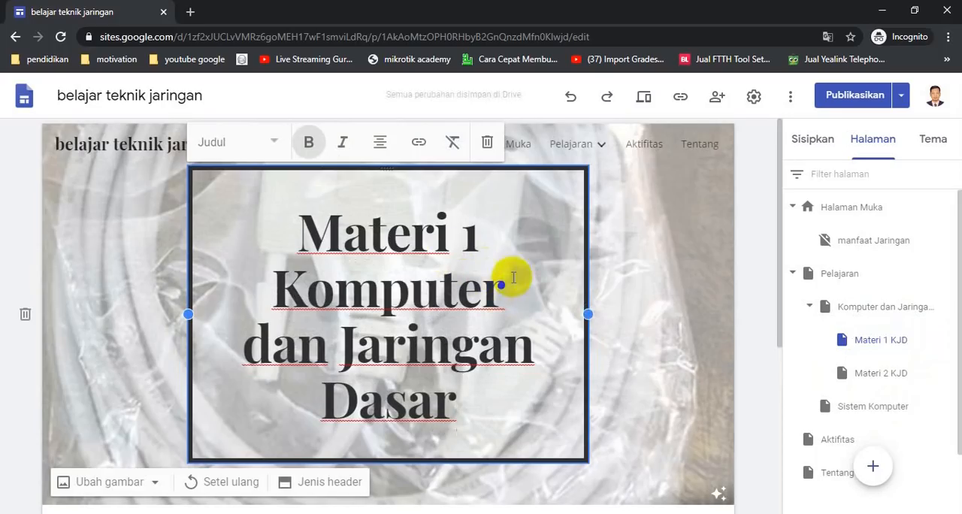
- Change the Materi 1 KJD header title to the smaller, non-bold Judul text style
click(273, 142)
click(240, 224)
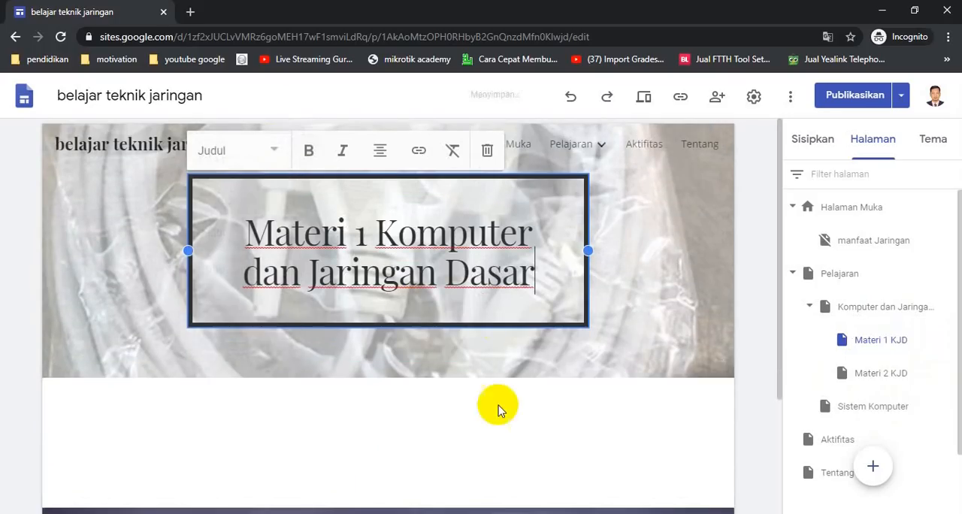
click(394, 398)
- Insert the two-column layout with images above text below the header of the Materi 1 KJD page
scroll(394, 398, down, 2)
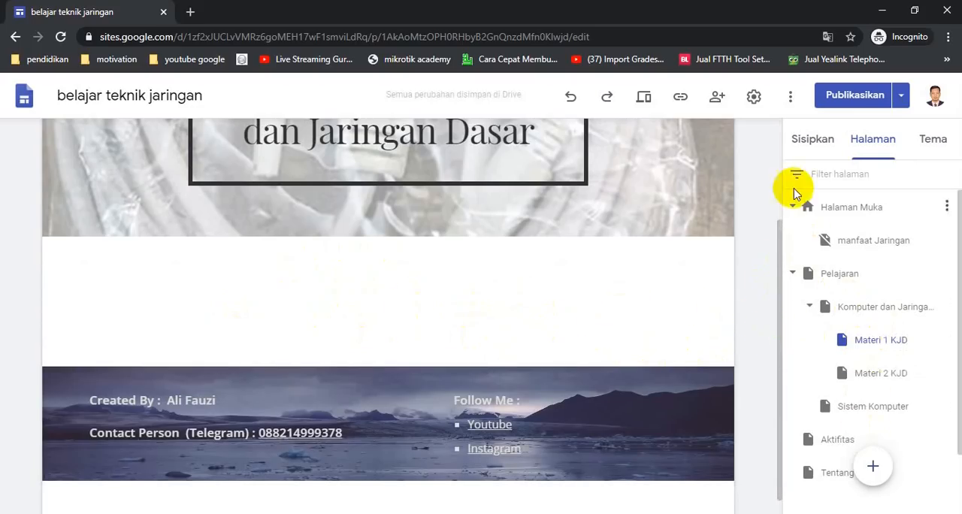
click(817, 145)
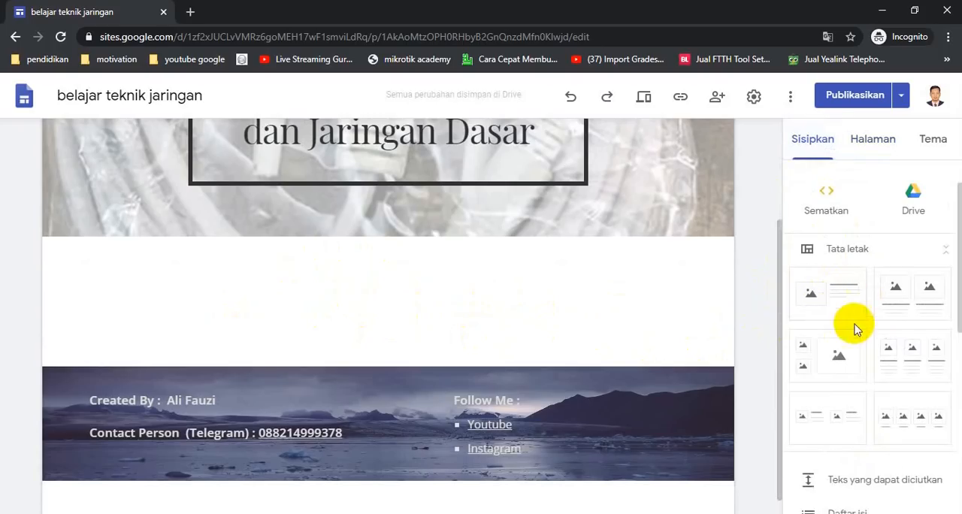
drag(902, 320, 169, 318)
- Fill the first image placeholder with the YouTube video "Setting jaringan sederhana dengan packet tracert versi 5.2", searching for "jaringan komputer" plus the creator's name
click(239, 284)
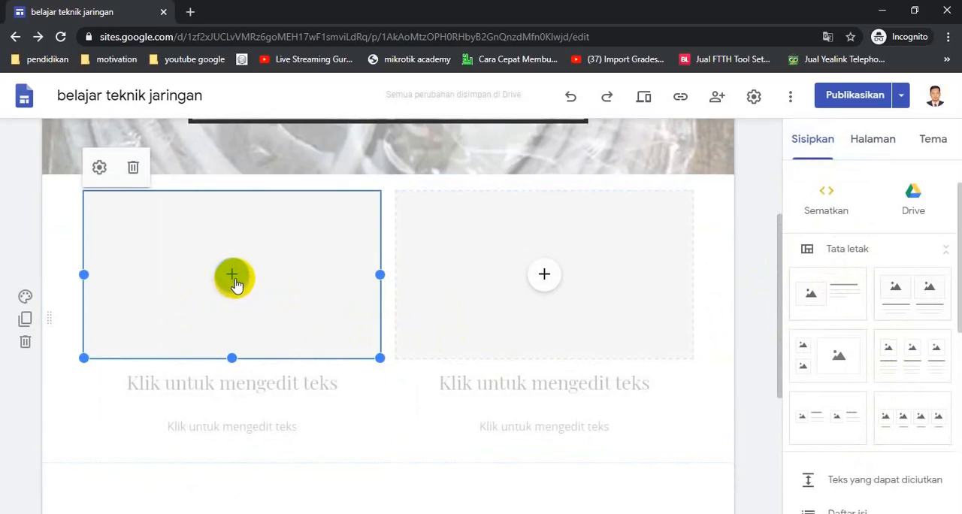
click(233, 278)
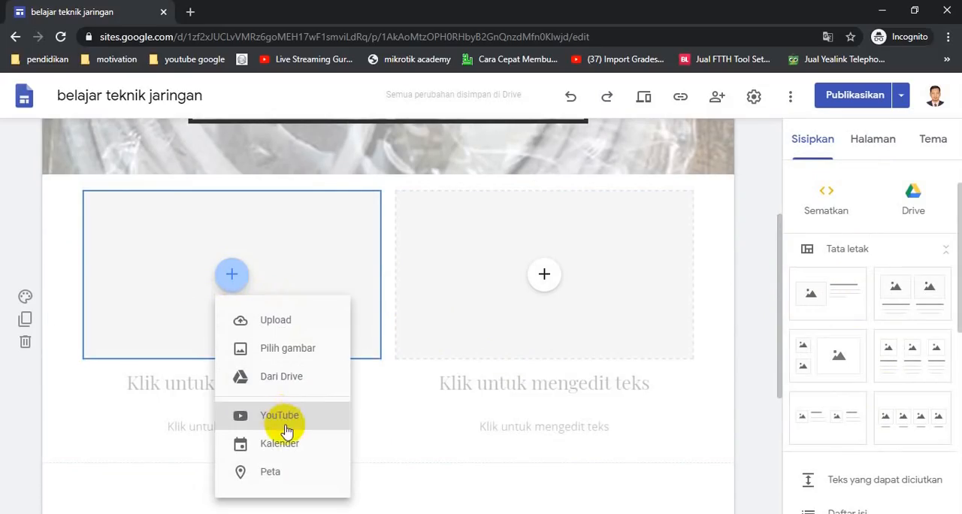
click(293, 423)
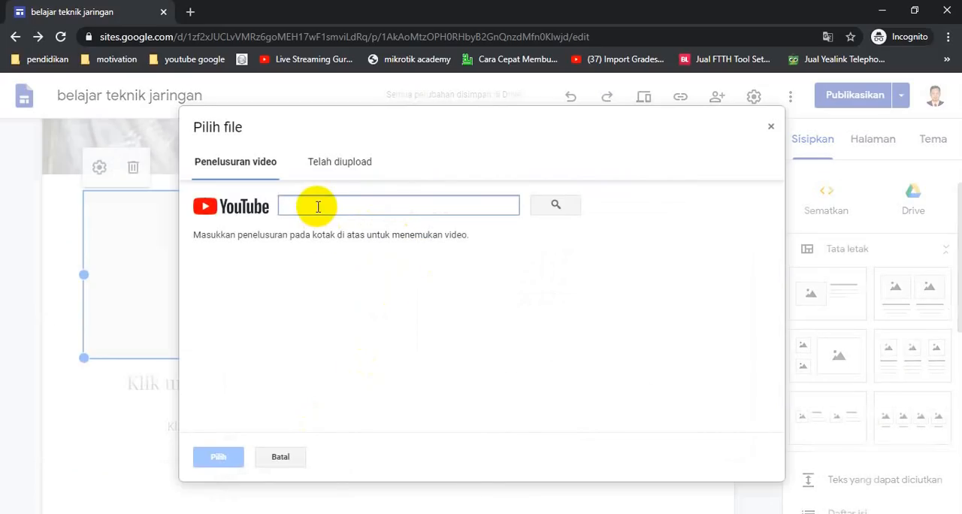
text(jaringan komputer ali fauzi)
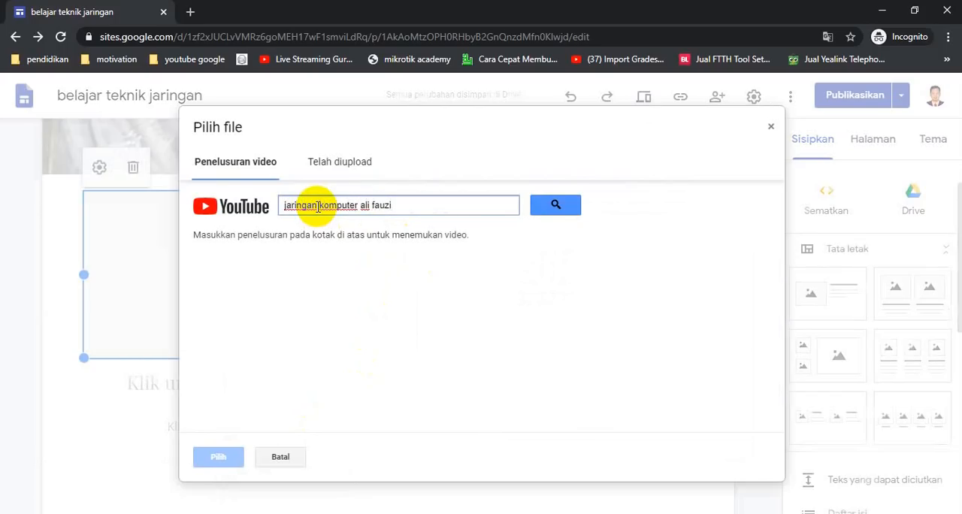
key(Return)
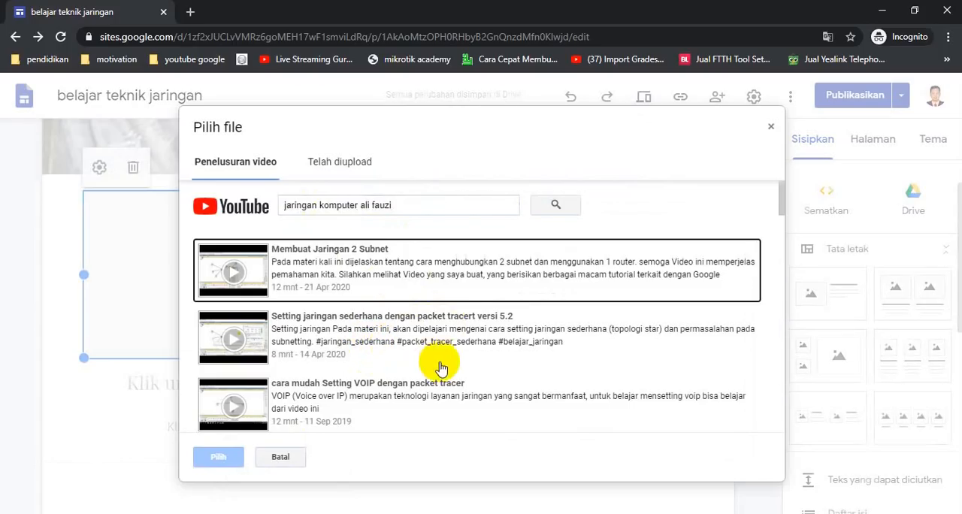
scroll(530, 371, down, 1)
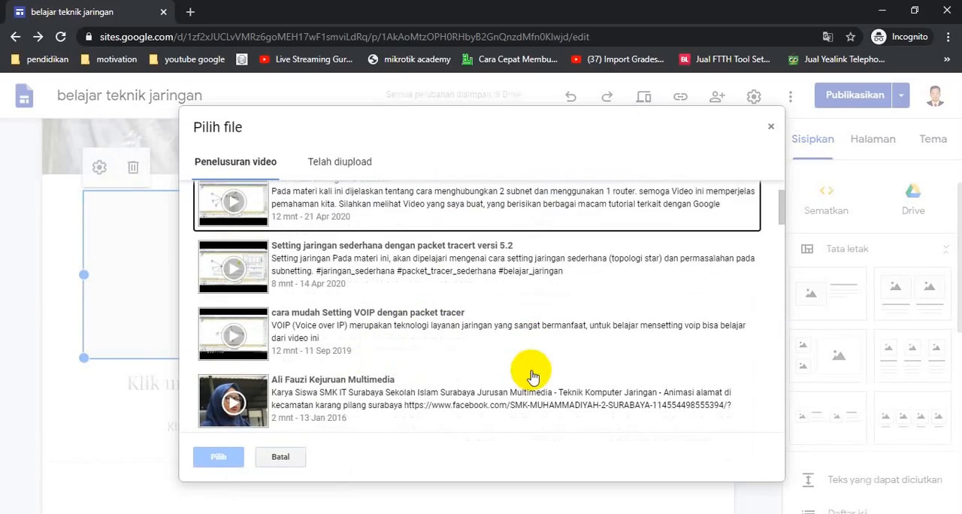
scroll(531, 370, up, 1)
scroll(495, 370, down, 1)
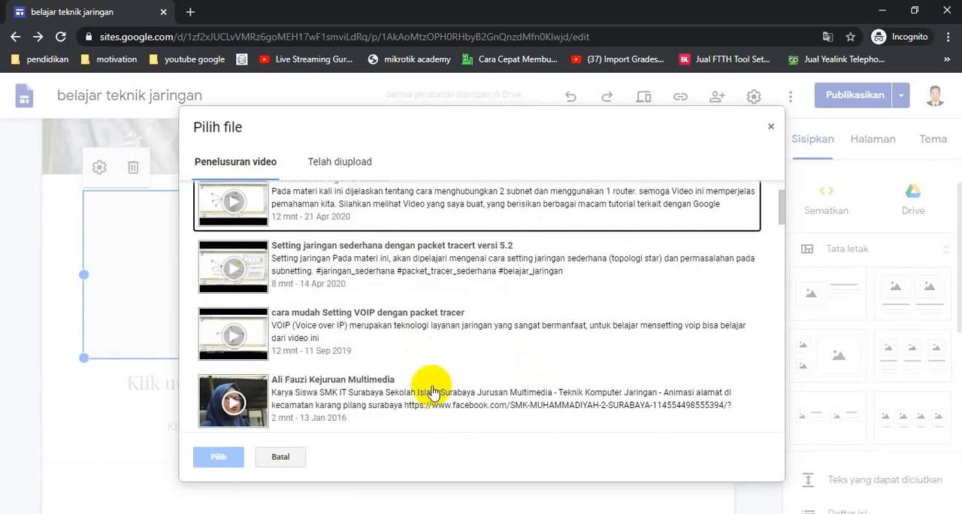
click(248, 268)
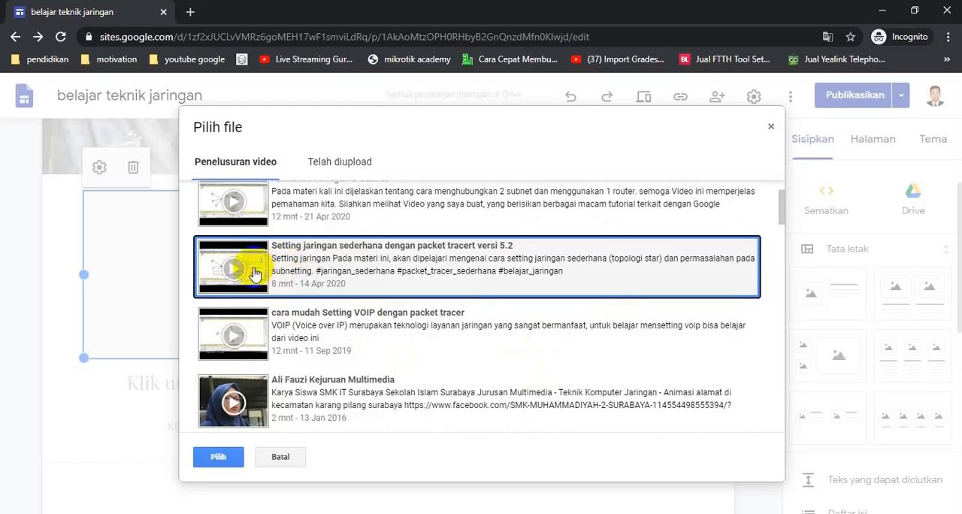
double_click(254, 275)
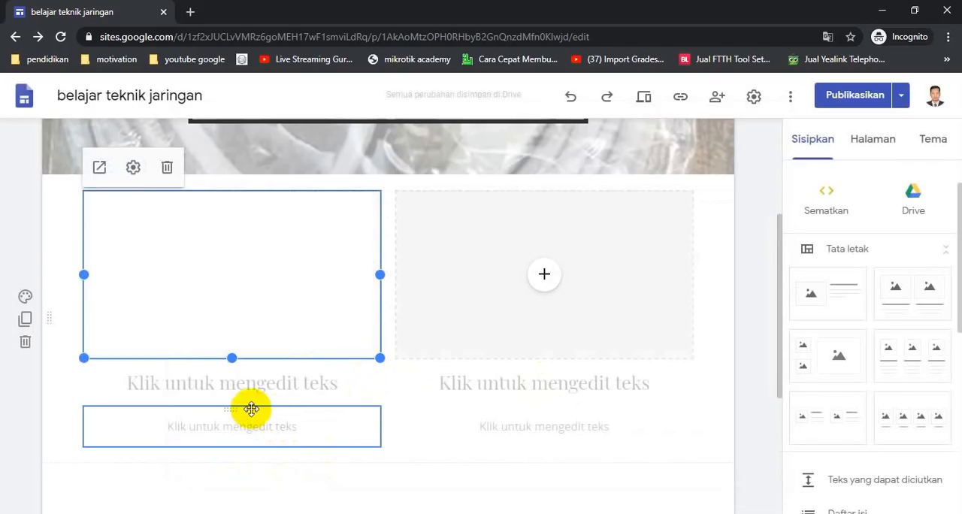
- Enter "Setting jaringan sederhana" as the heading below the video
click(150, 379)
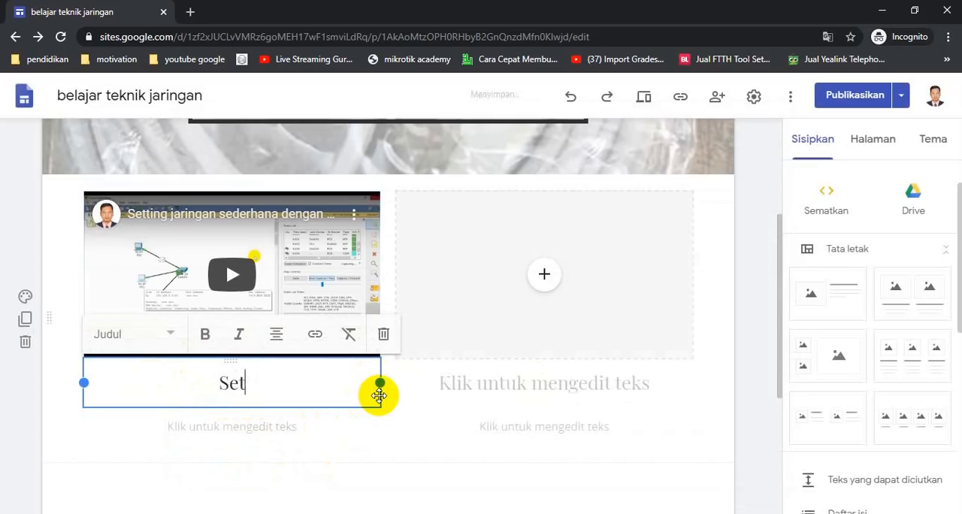
text(Setting jaringan )
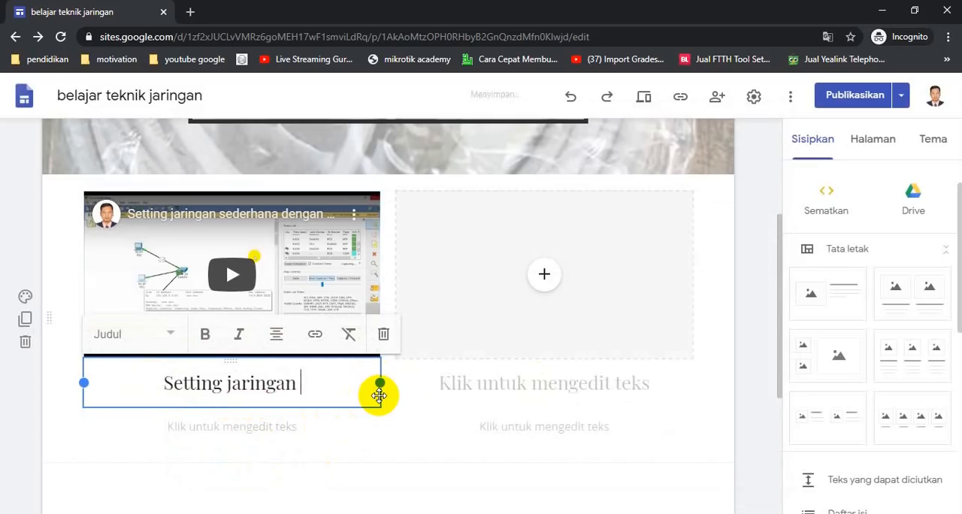
text(sederhana)
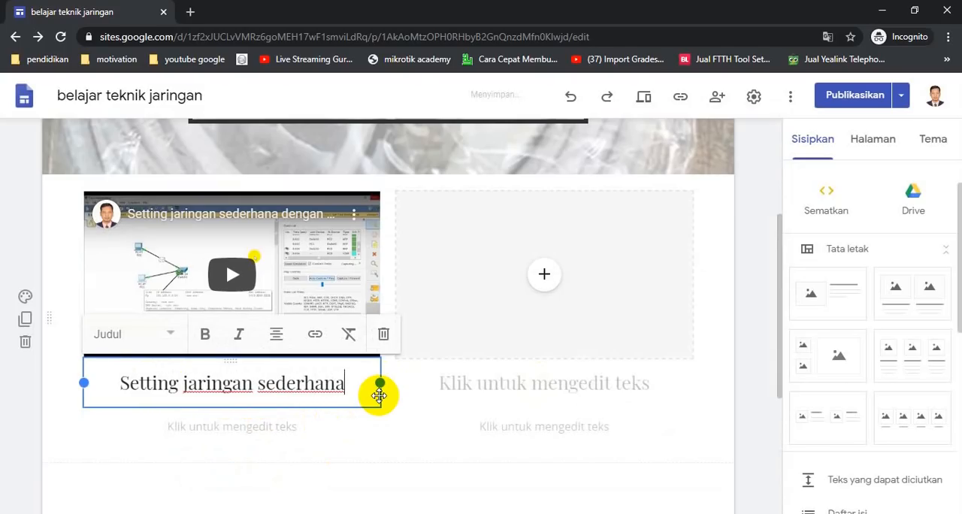
click(421, 418)
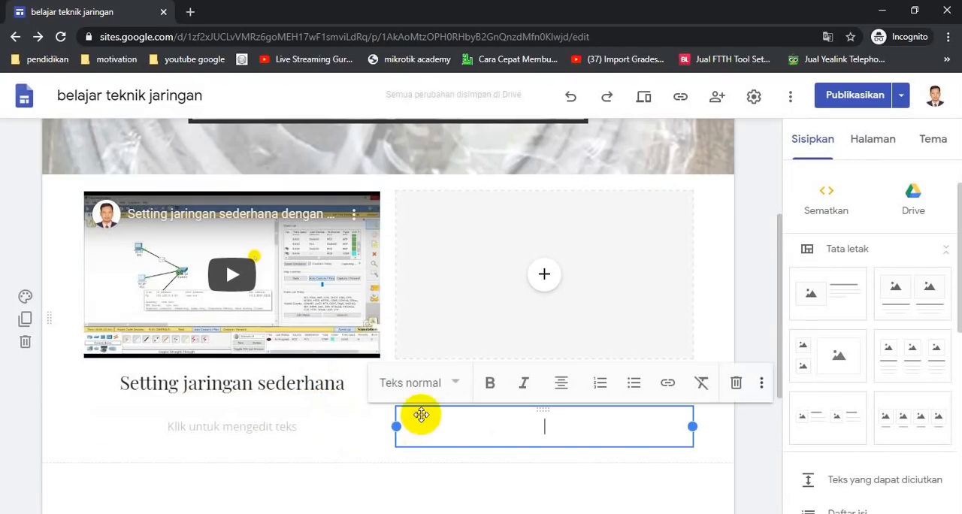
click(299, 456)
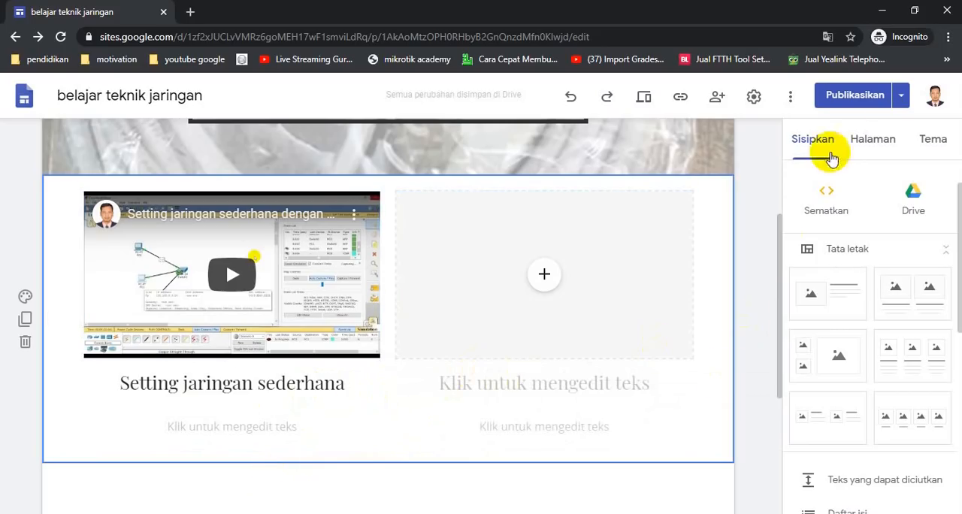
- Preview the site from Halaman Muka, follow the Manfaat Jaringan Komputer link, review that page and return through its back-to-home link
click(863, 150)
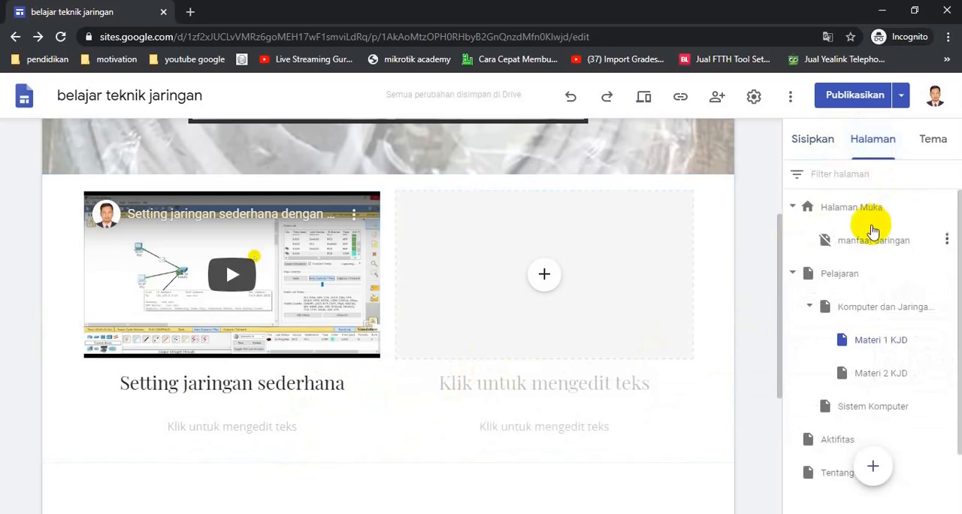
click(856, 209)
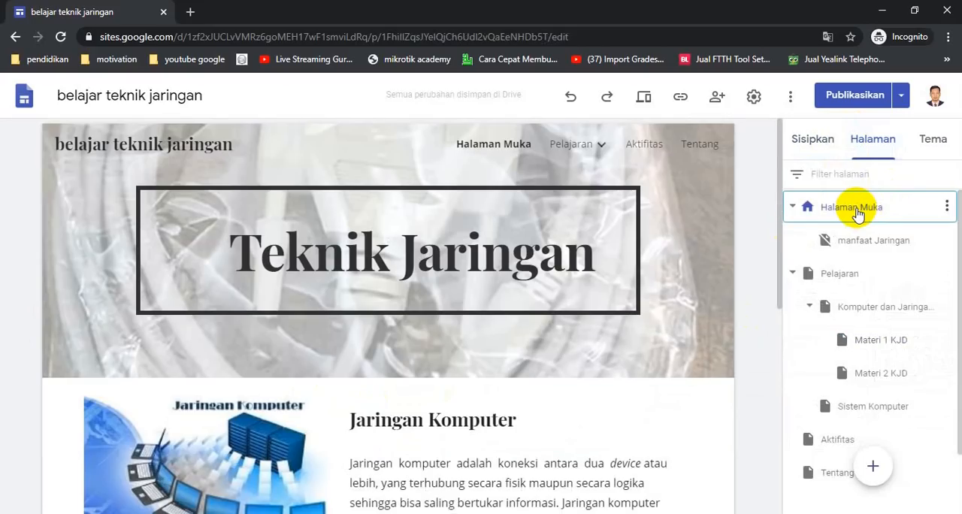
click(642, 98)
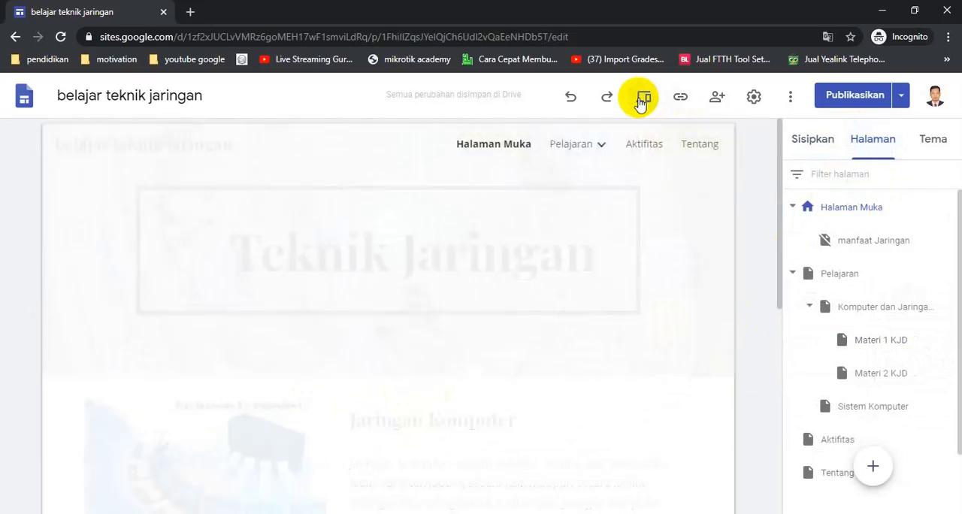
scroll(638, 319, down, 3)
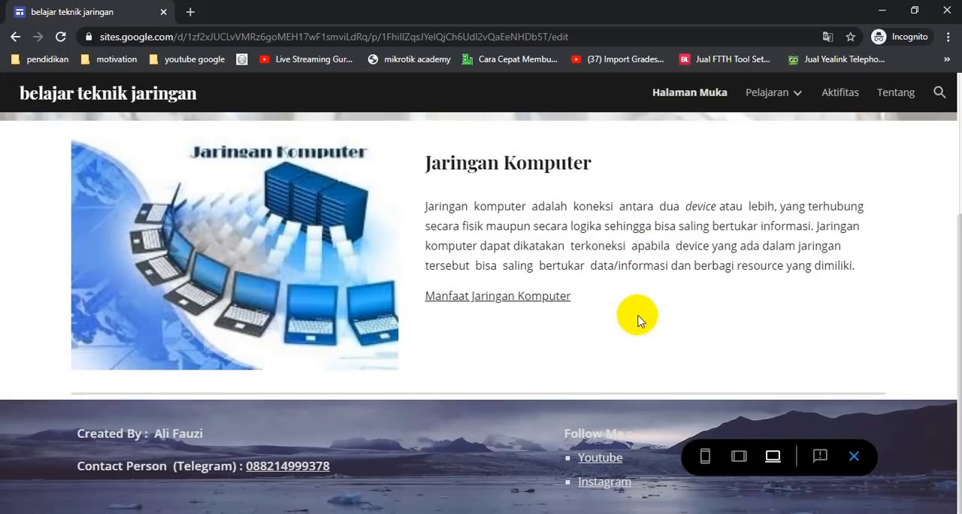
click(515, 299)
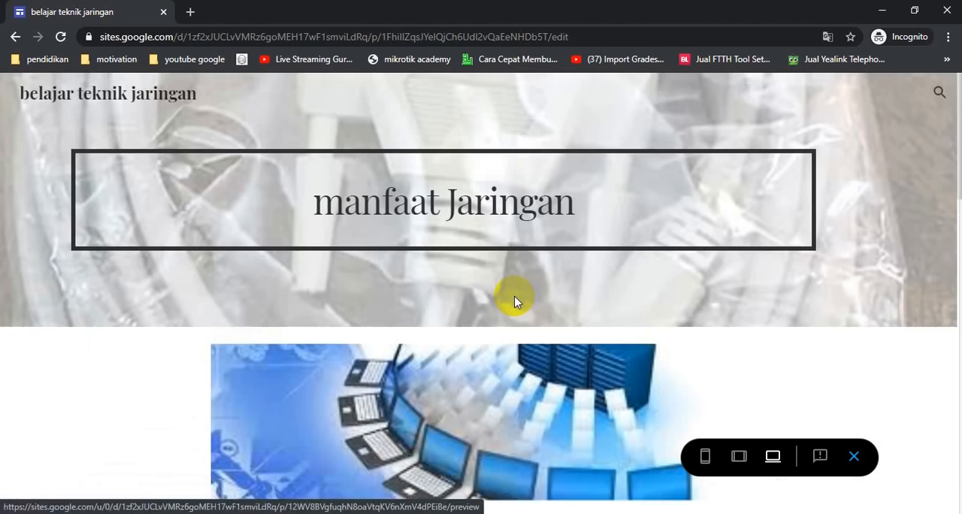
scroll(638, 318, down, 10)
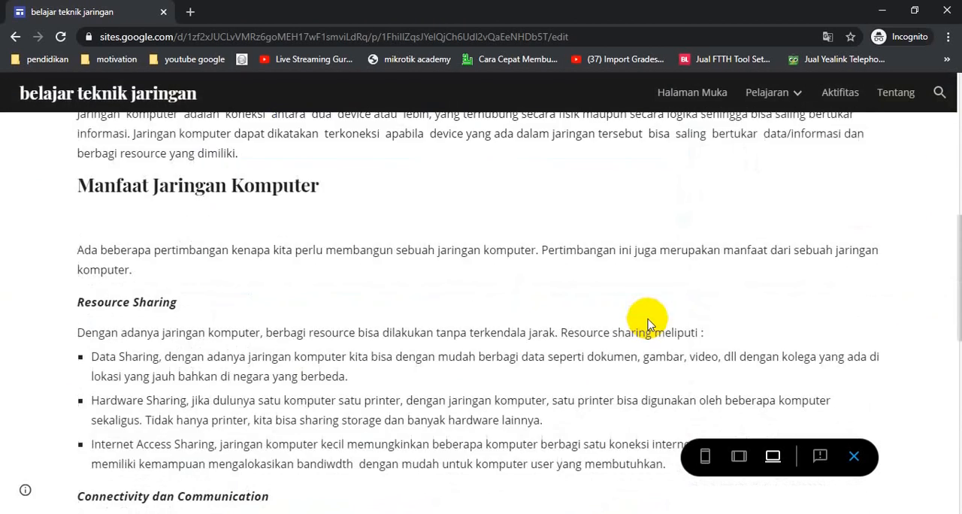
scroll(648, 319, down, 3)
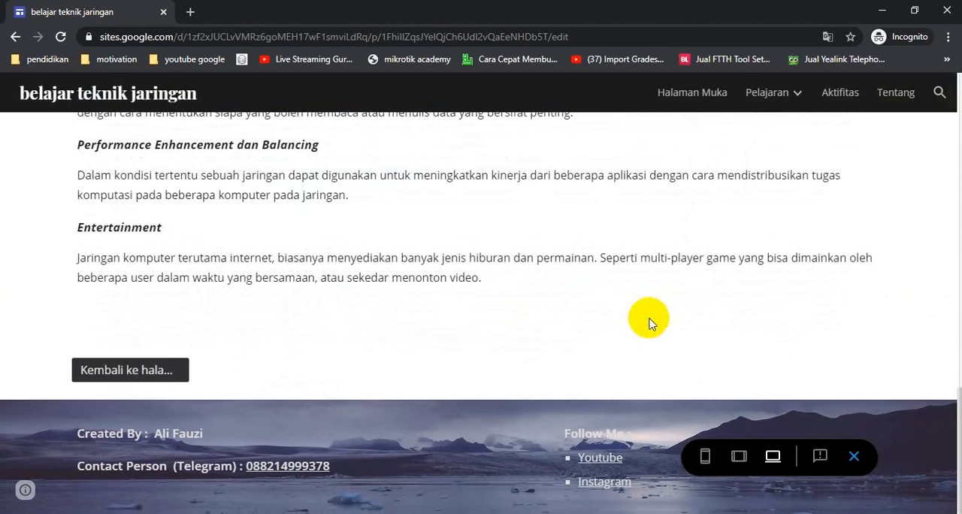
click(145, 370)
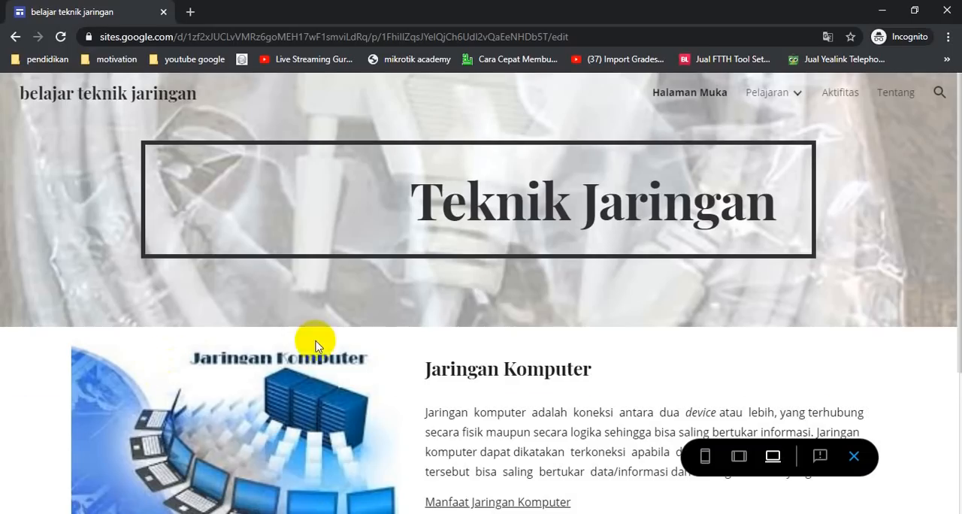
- Review the Materi sections of the Komputer dan Jaringan Dasar page in the preview, and return to editing that page
mouse_move(766, 93)
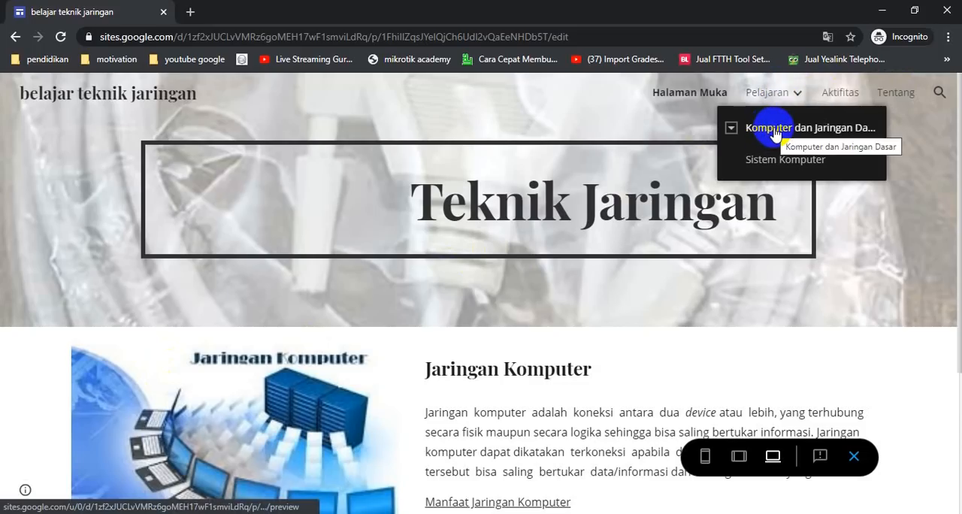
click(774, 134)
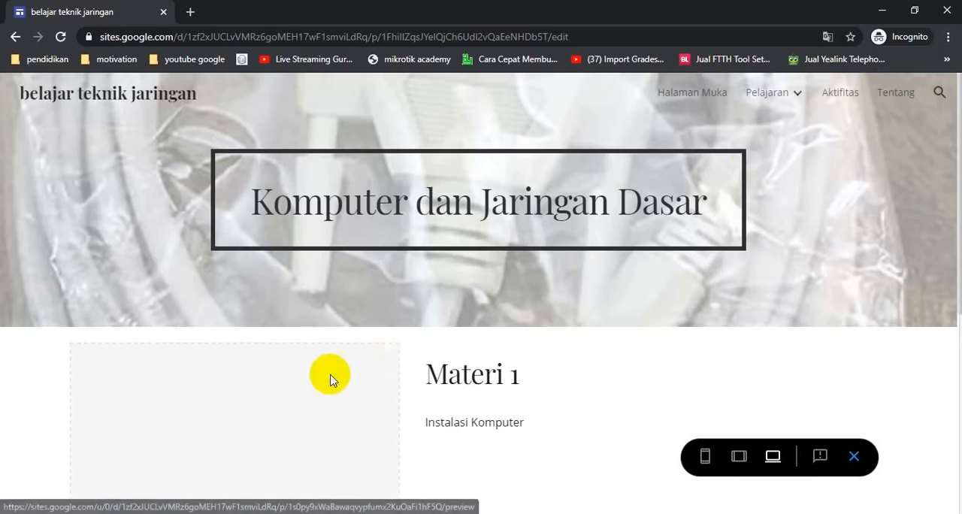
scroll(544, 350, down, 4)
scroll(537, 303, up, 3)
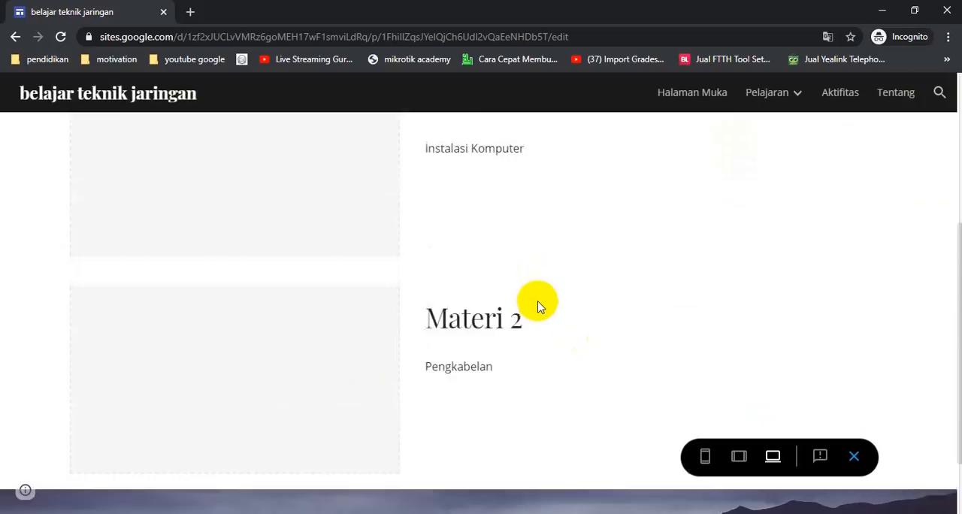
scroll(539, 315, down, 2)
scroll(539, 320, up, 1)
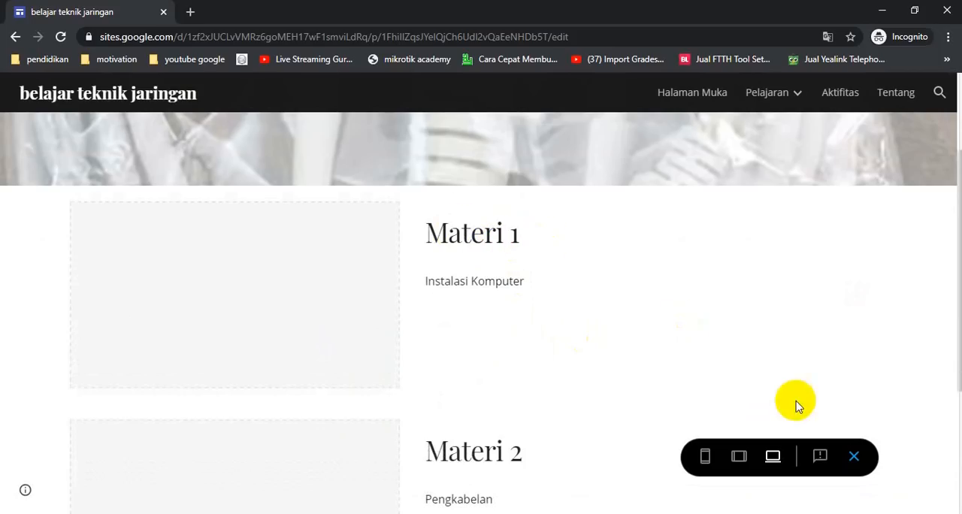
click(854, 460)
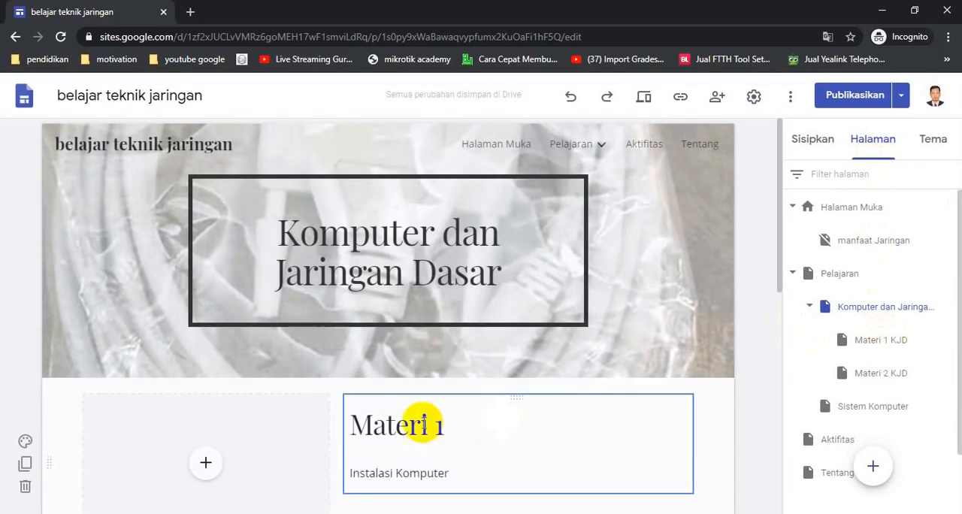
- Link the "Materi 1" heading on the Komputer dan Jaringan Dasar page to the Materi 1 KJD page
drag(353, 428, 450, 431)
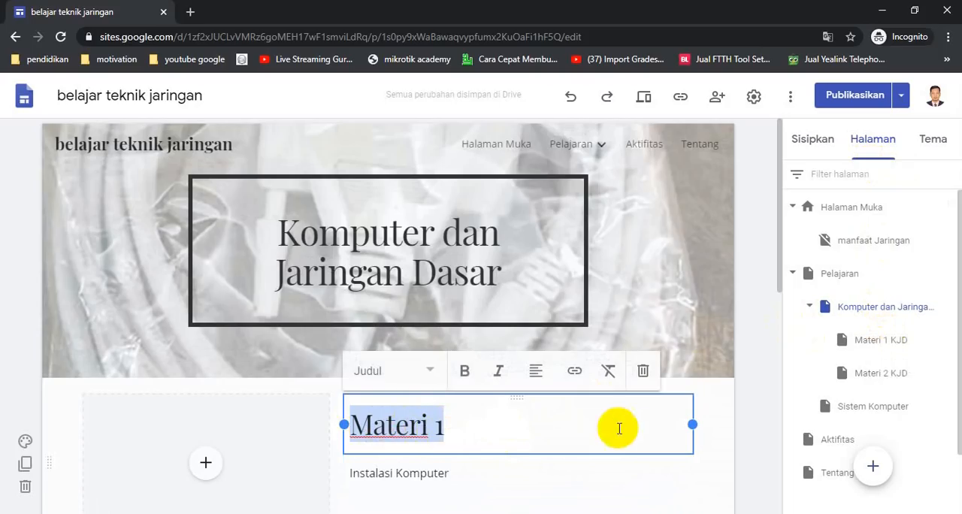
click(575, 372)
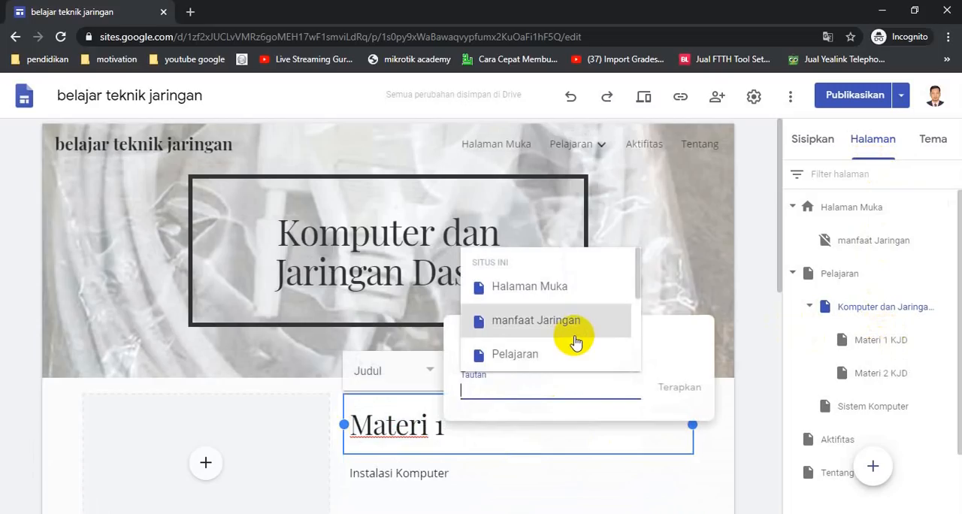
scroll(576, 342, down, 3)
scroll(575, 340, up, 3)
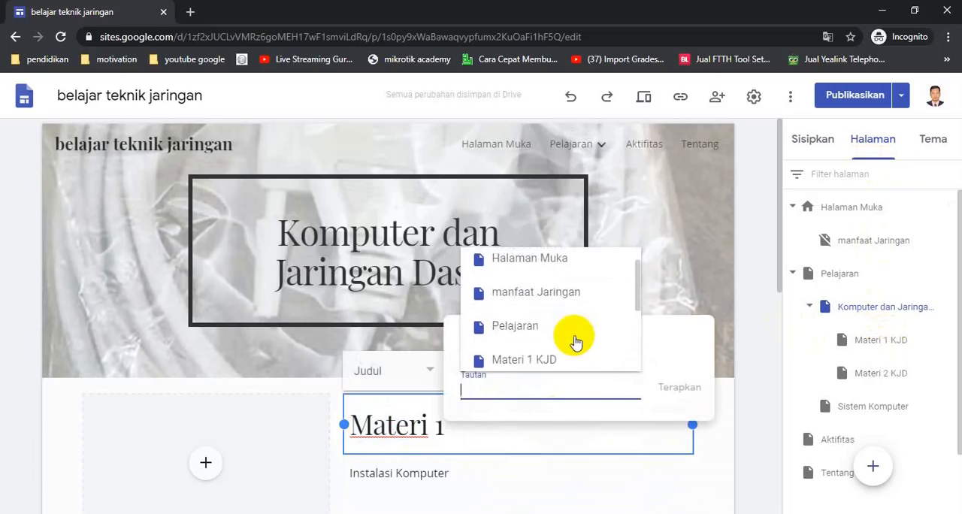
click(527, 359)
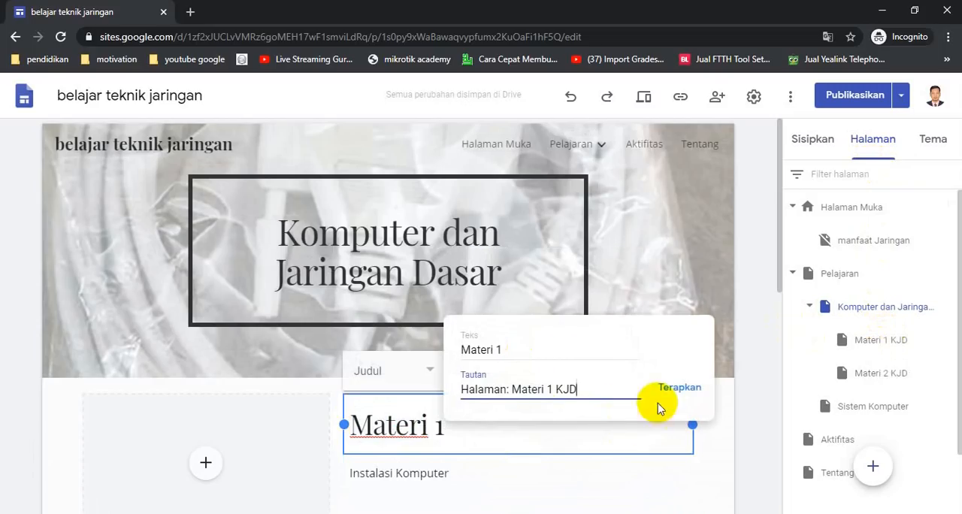
click(688, 393)
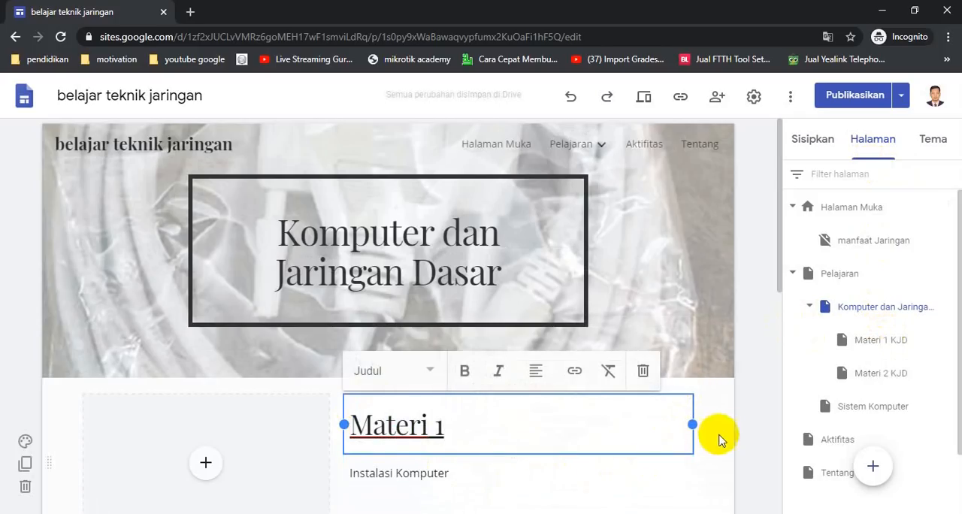
- Preview the site, go to Halaman Muka and follow its Manfaat Jaringan Komputer link
click(670, 456)
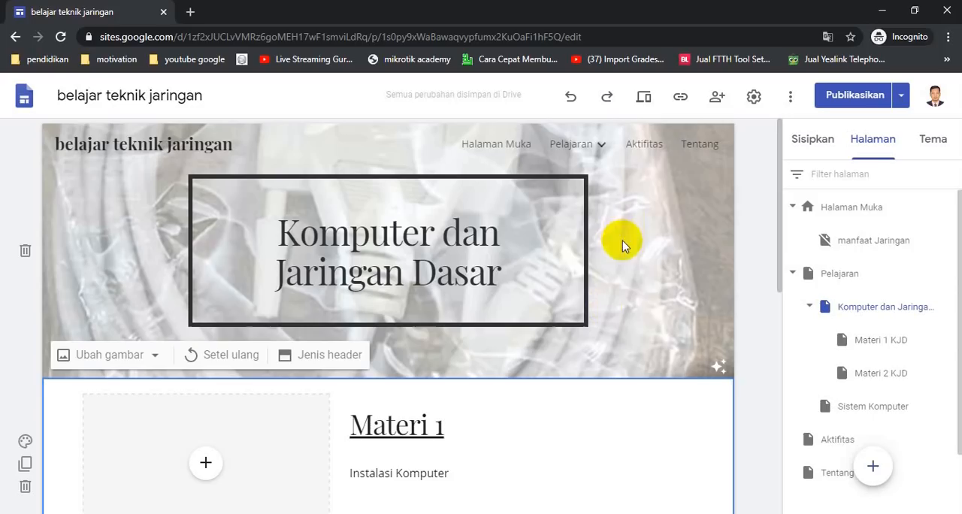
click(643, 104)
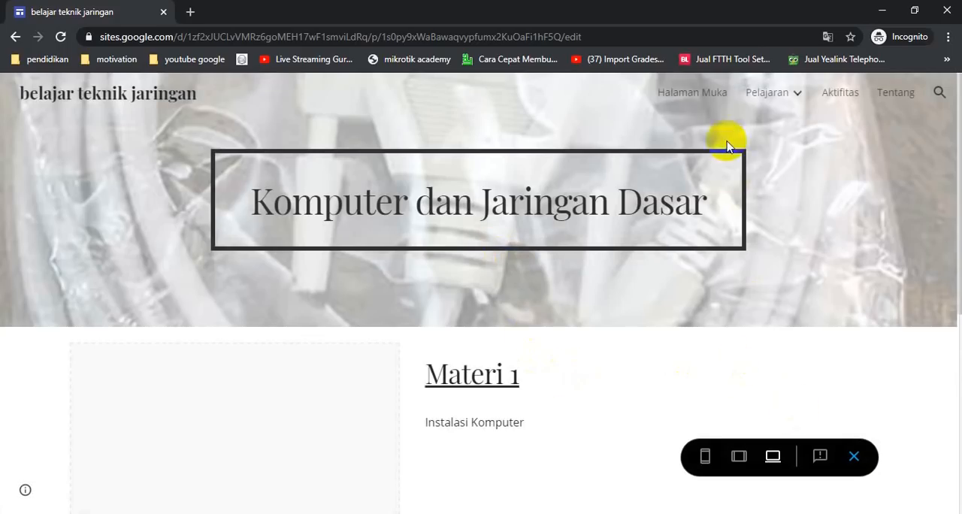
click(698, 98)
scroll(669, 281, down, 3)
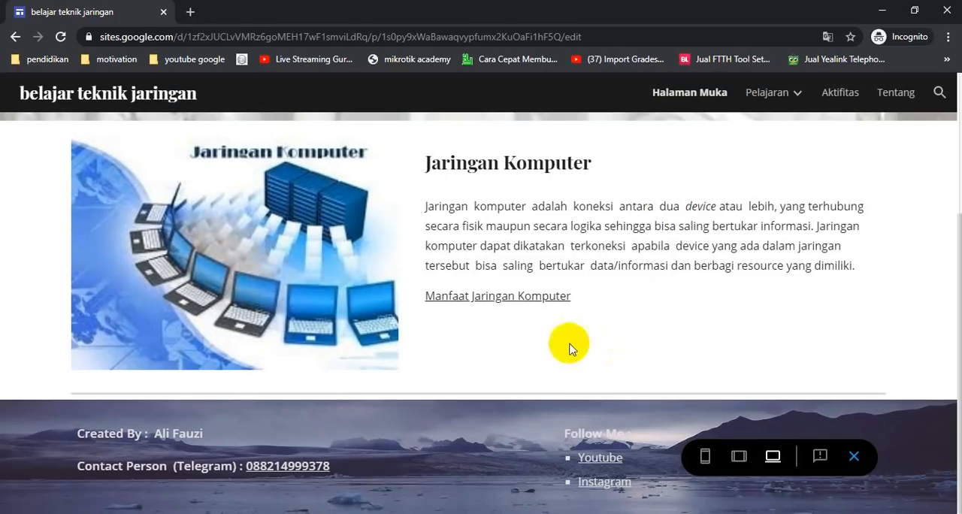
click(506, 302)
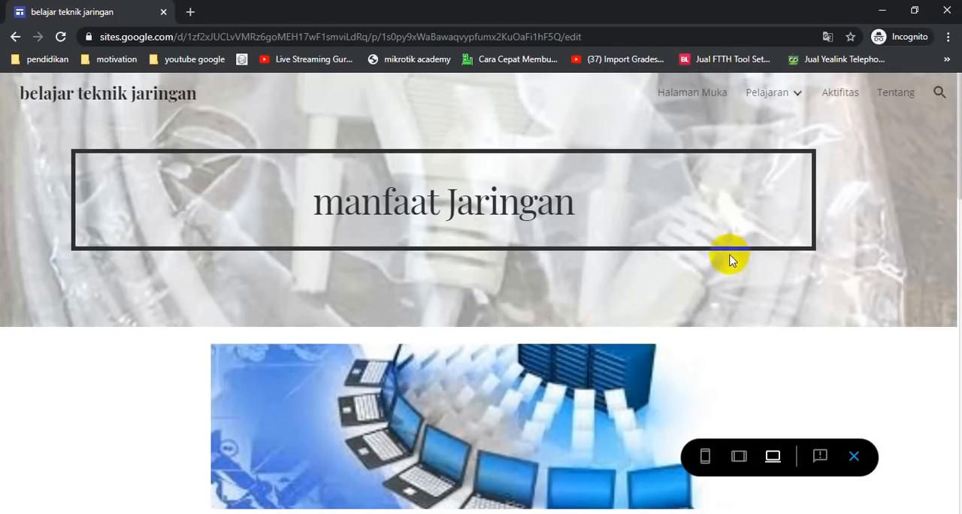
- Open the Komputer dan Jaringan Dasar page in the preview, follow its Materi 1 link and review the video and heading on that subpage
mouse_move(797, 93)
click(788, 130)
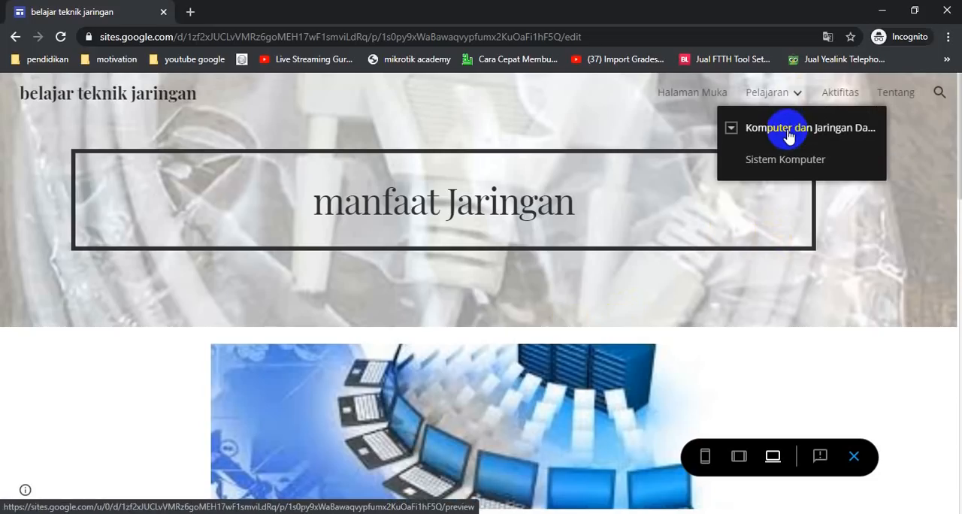
scroll(534, 275, down, 4)
scroll(543, 285, up, 3)
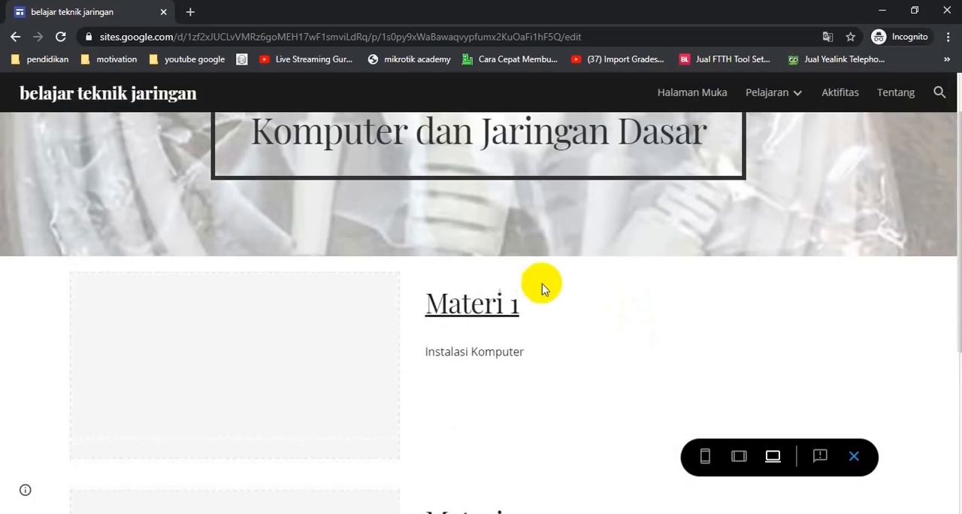
click(492, 314)
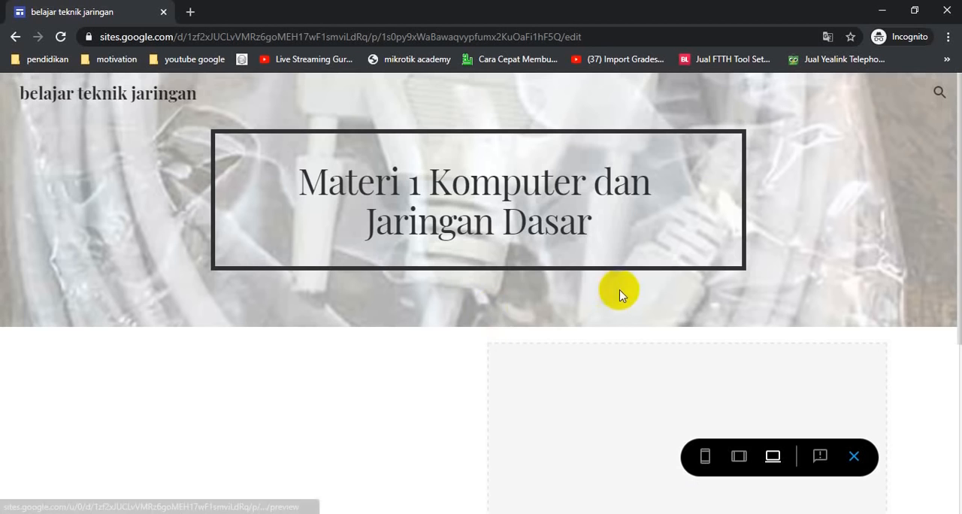
scroll(489, 218, down, 3)
scroll(402, 248, down, 2)
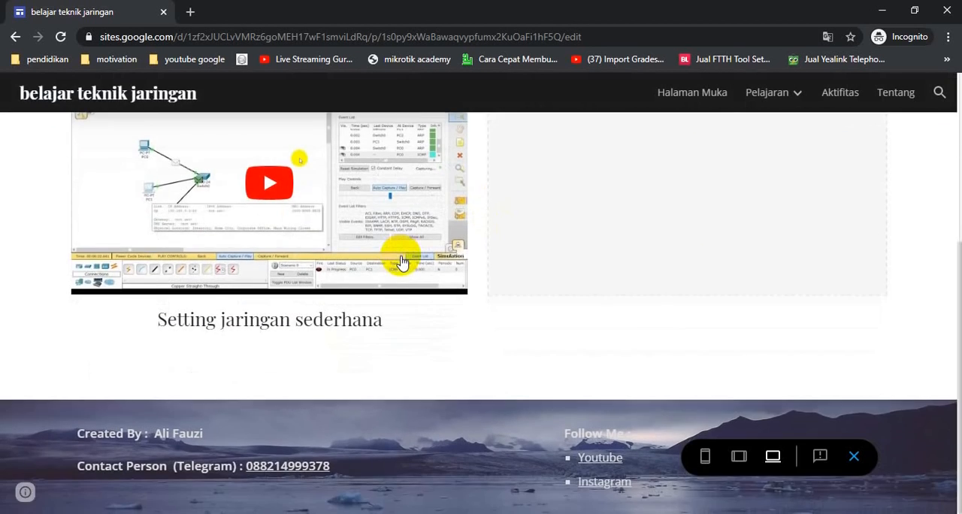
scroll(421, 266, up, 5)
scroll(430, 276, down, 3)
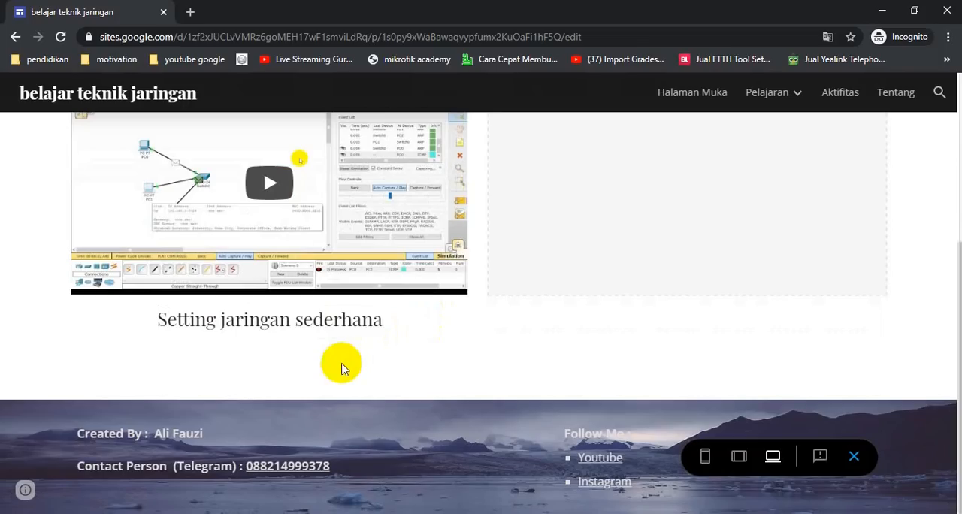
scroll(418, 338, up, 4)
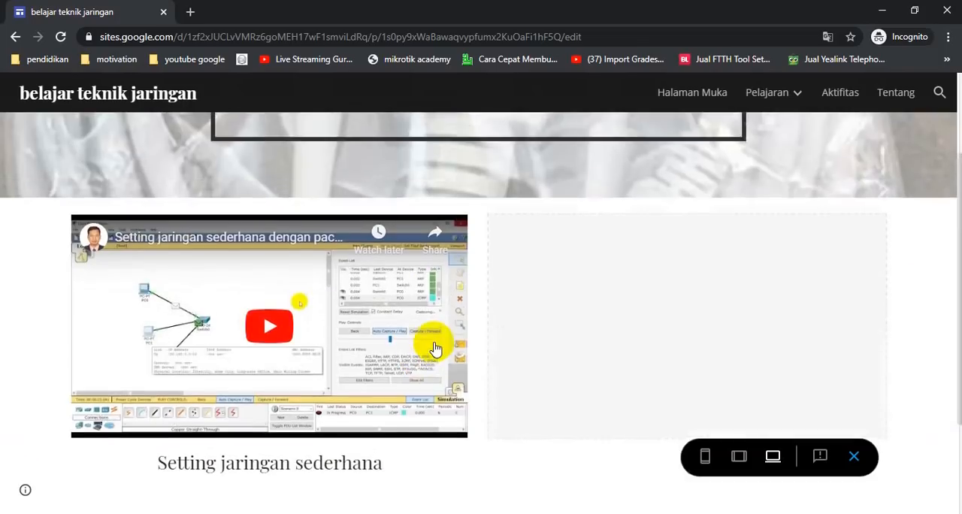